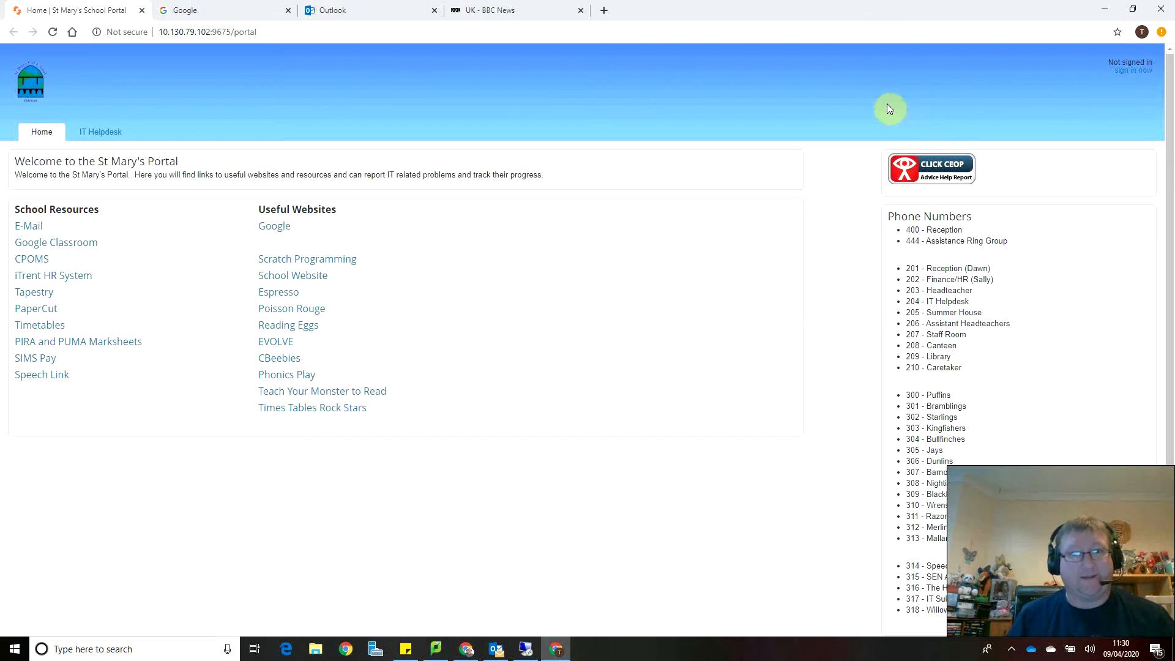
Switch to the open Google search page and sign in to the Google account
left_click(224, 8)
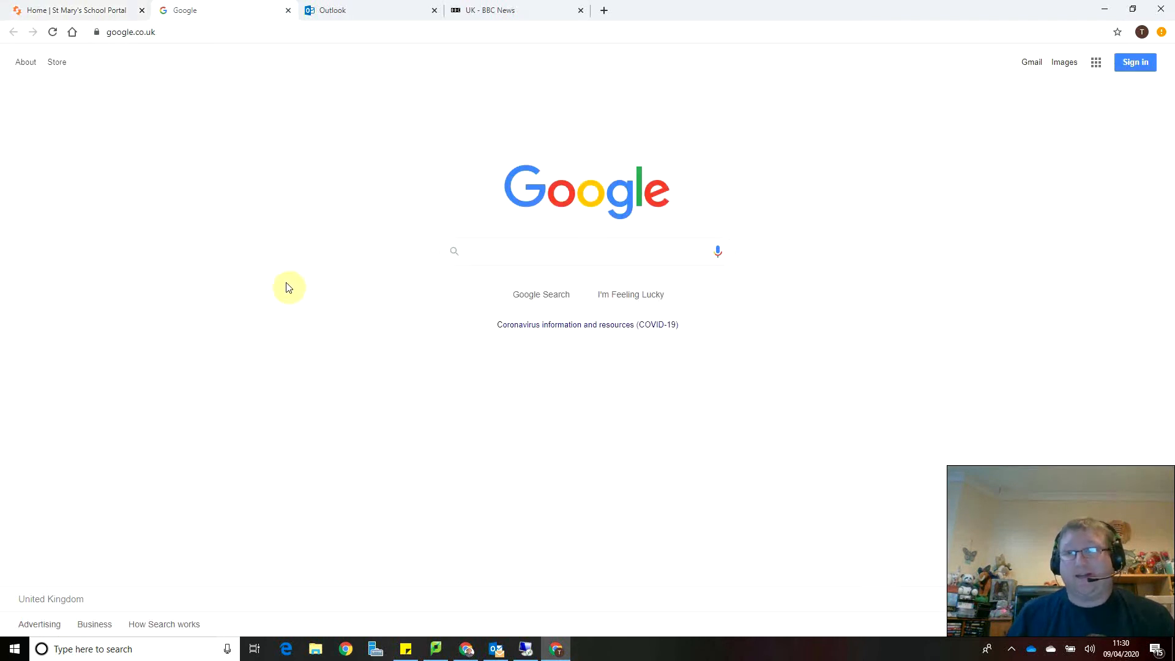
left_click(1140, 66)
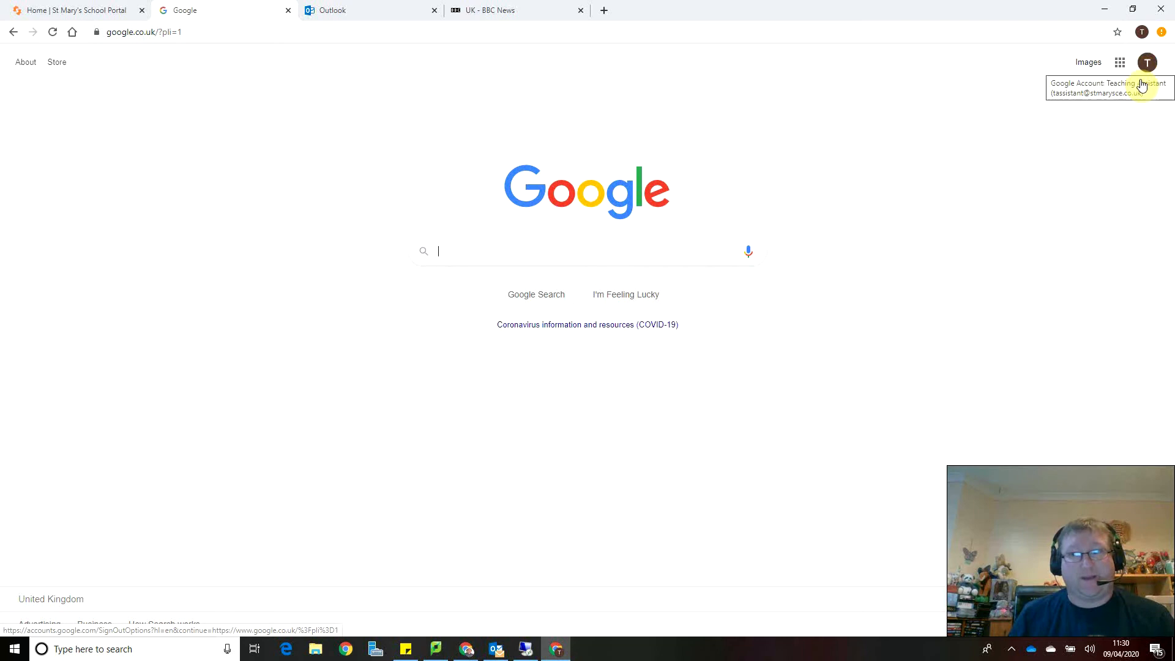
Open the sign-in form for adding another Google account and return to the Google home page
left_click(1148, 65)
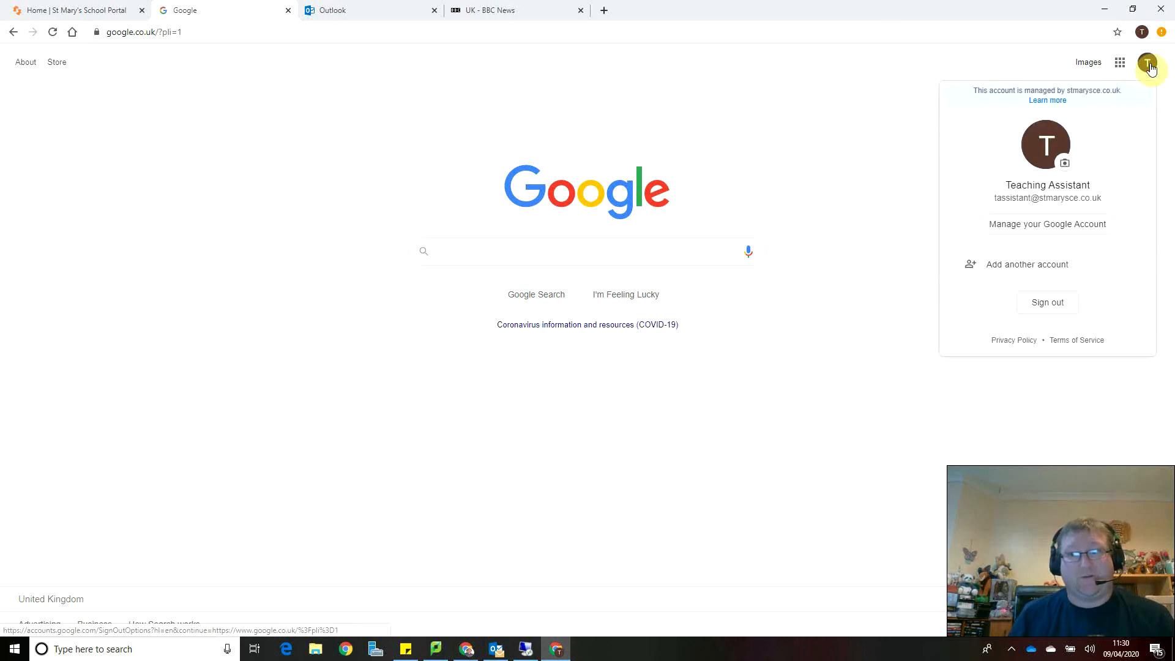
left_click(1057, 273)
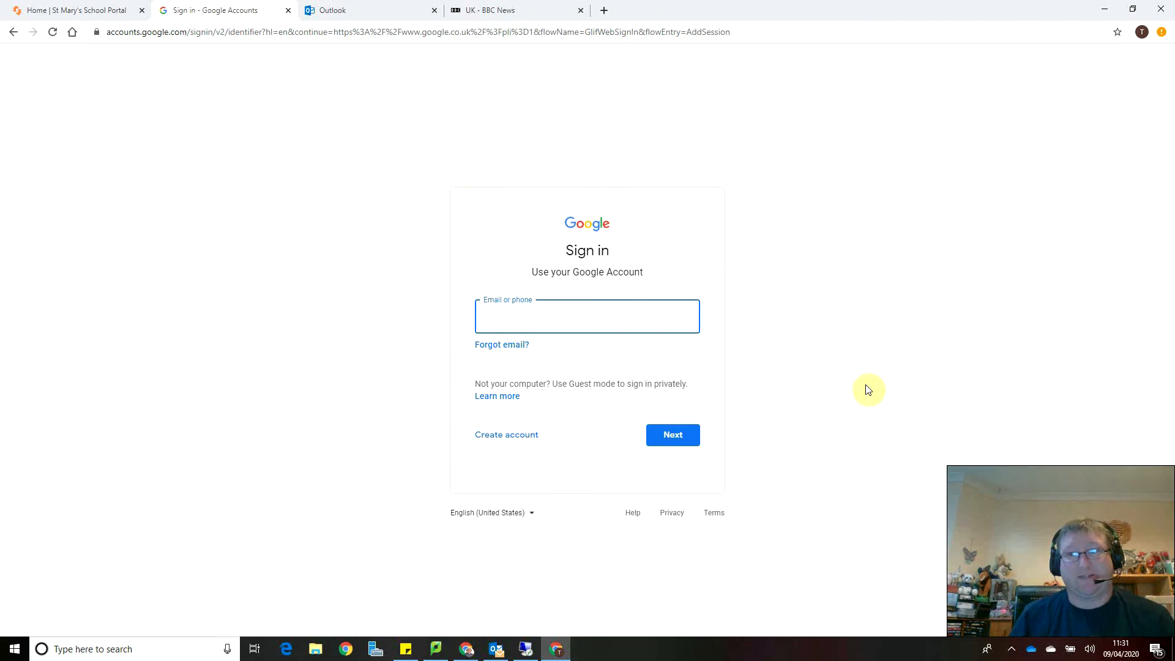
left_click(12, 32)
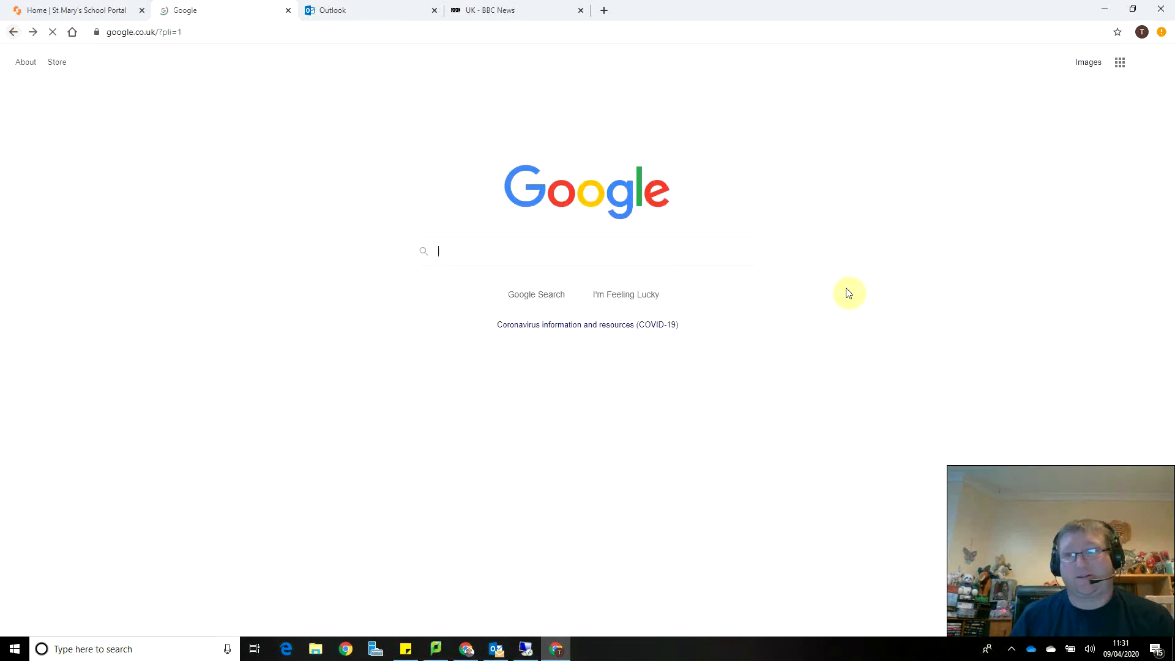
Sign out of the current Google account and go back to google.co.uk
left_click(1147, 63)
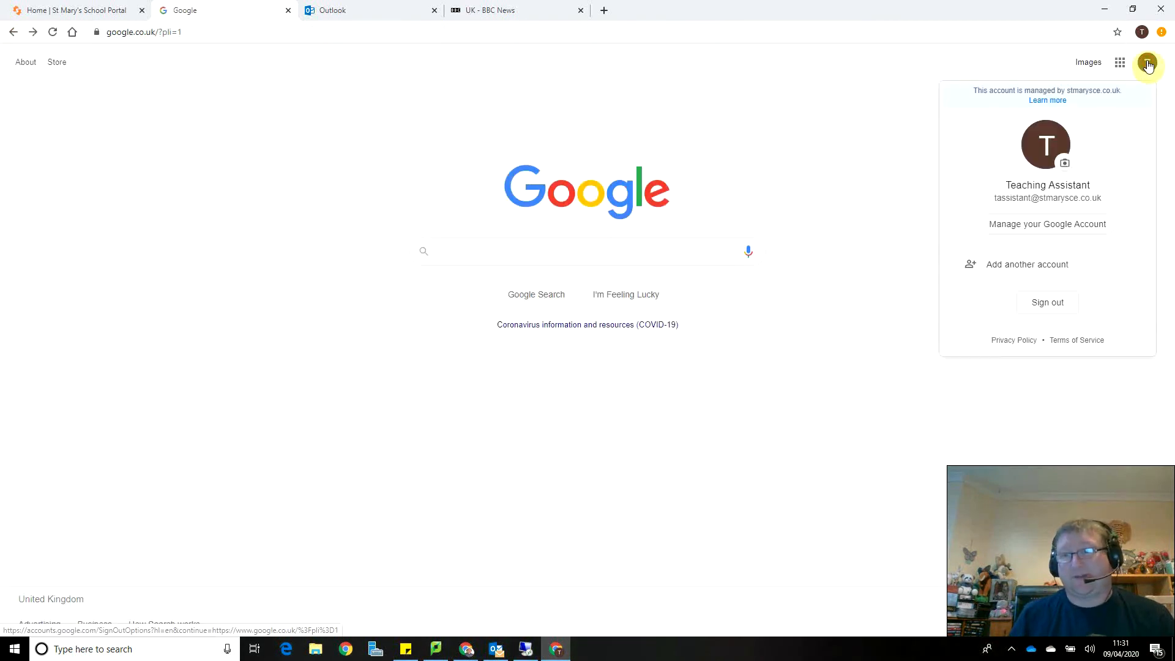
left_click(1059, 310)
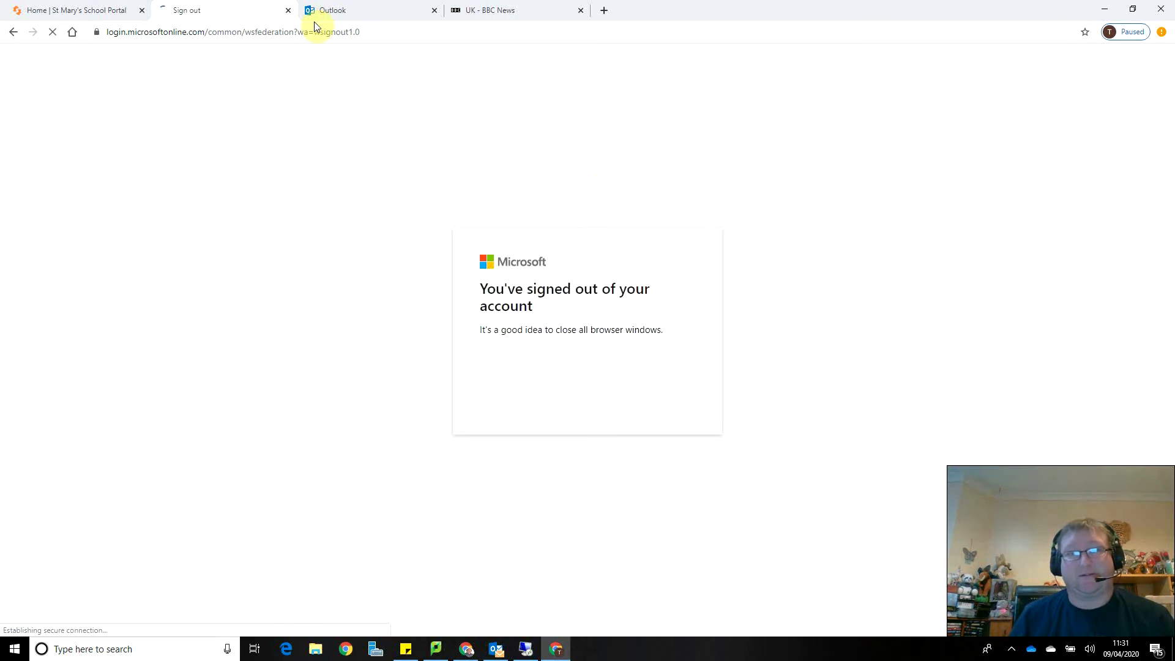
left_click(333, 33)
type("g")
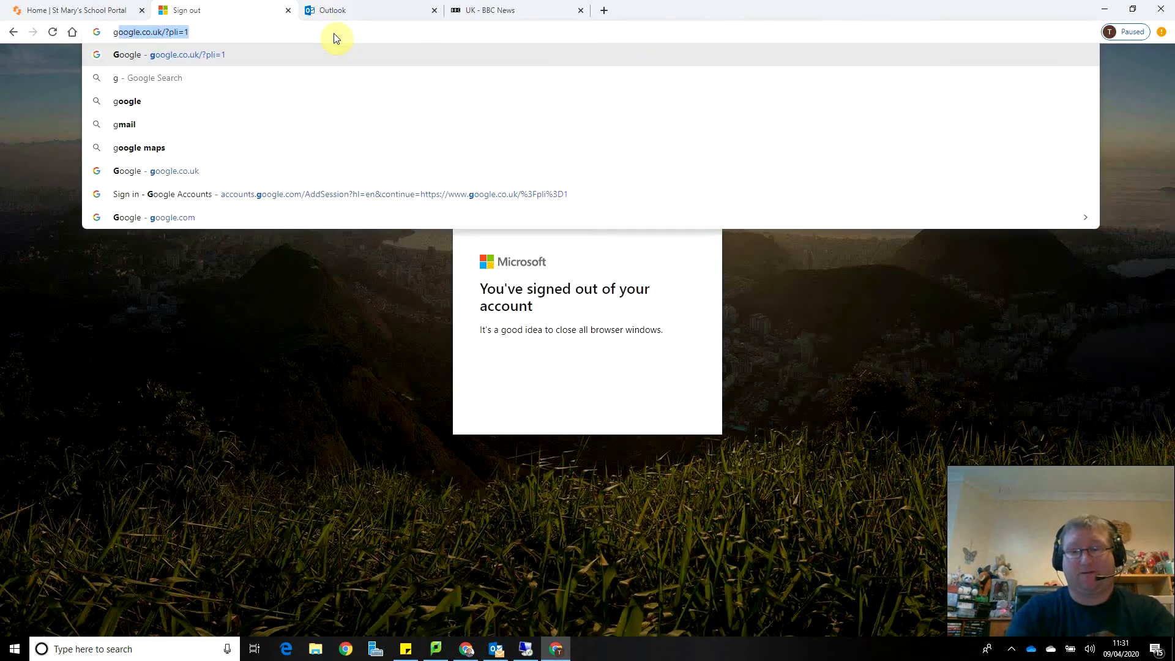
type("oogle.co.uk")
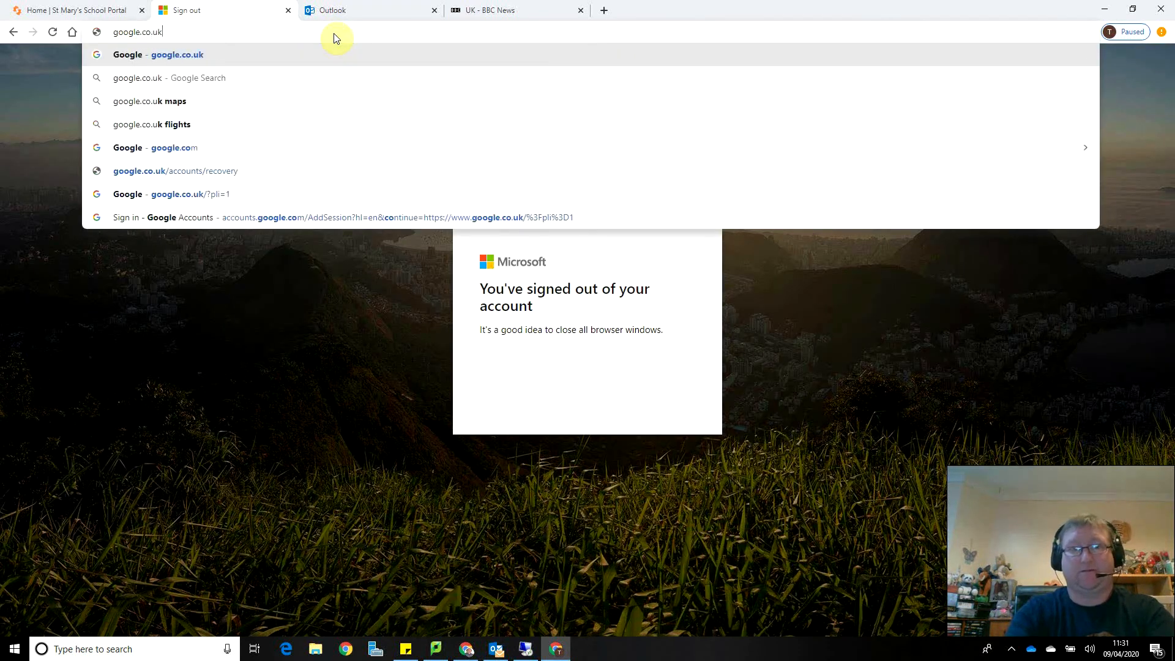
key("Return")
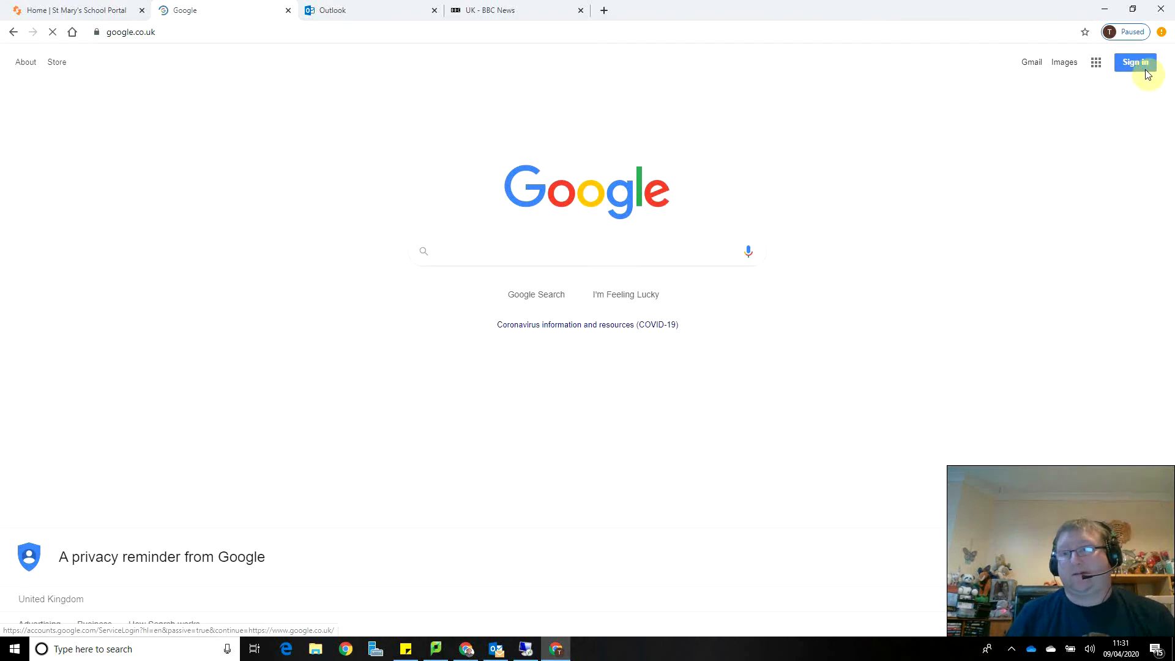
Start signing in to Google with another account, submitting the school e-mail address after copying it
left_click(1140, 65)
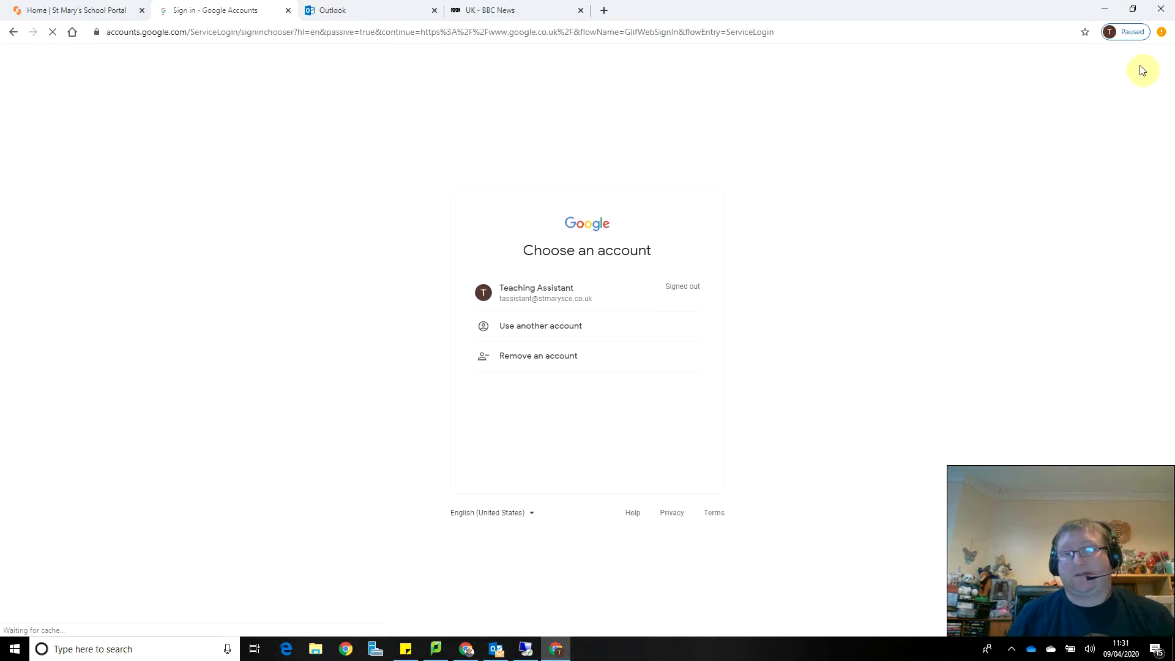
left_click(524, 330)
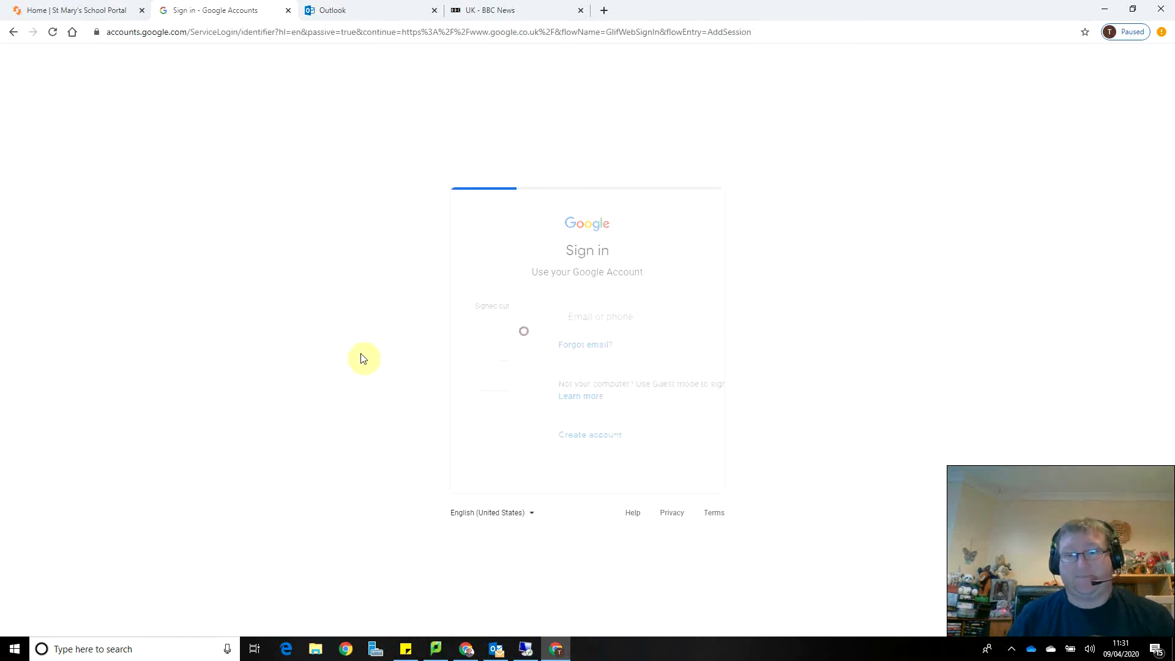
left_click(513, 318)
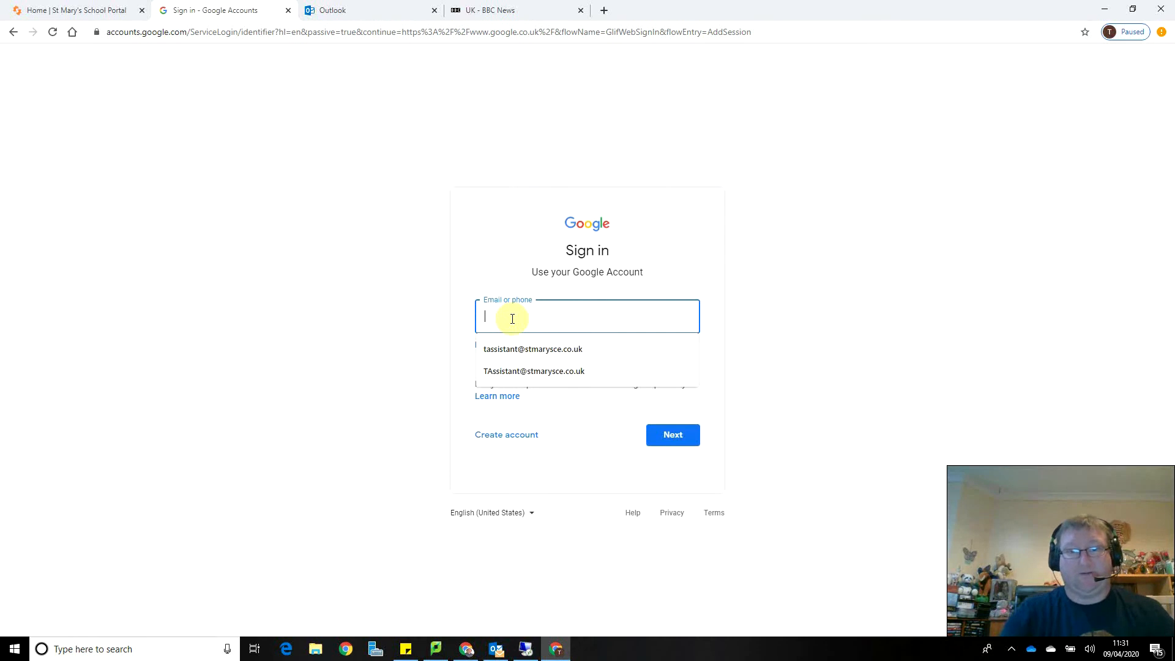
left_click(536, 370)
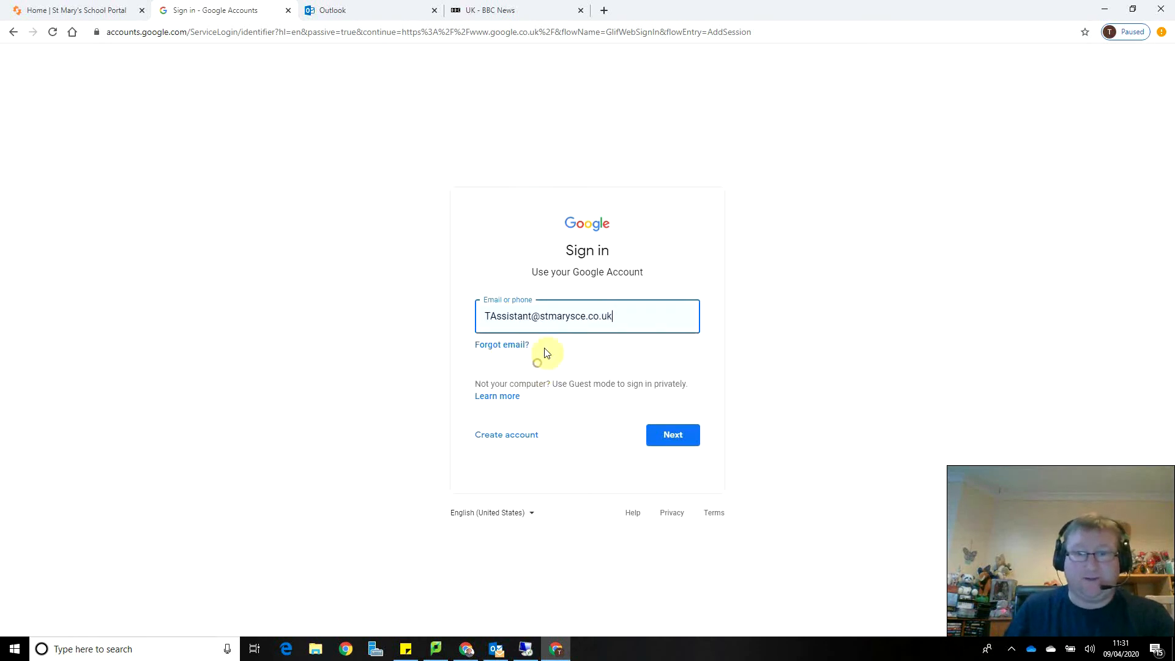
left_click_drag(622, 317, 461, 320)
right_click(506, 317)
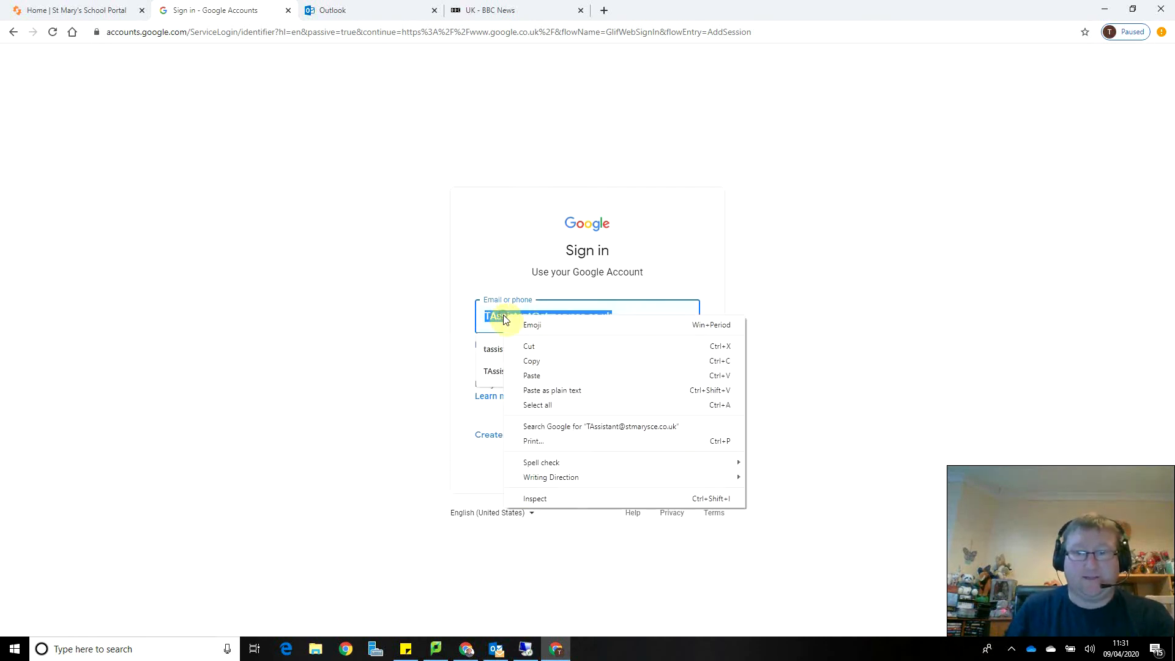
left_click(527, 360)
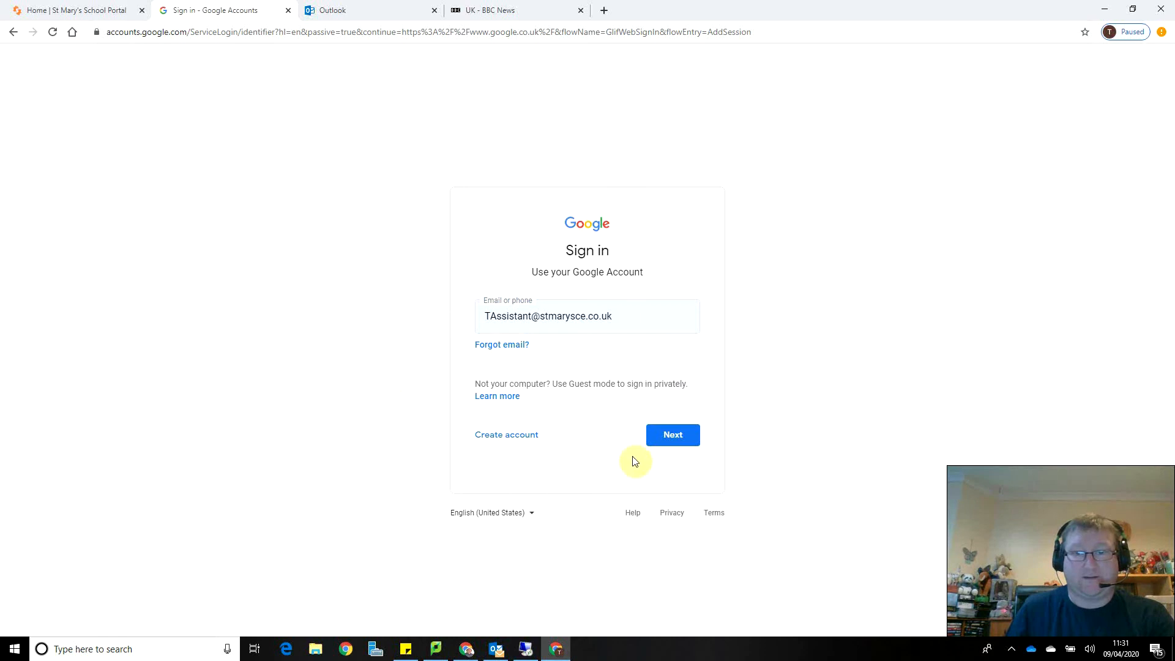
left_click(654, 438)
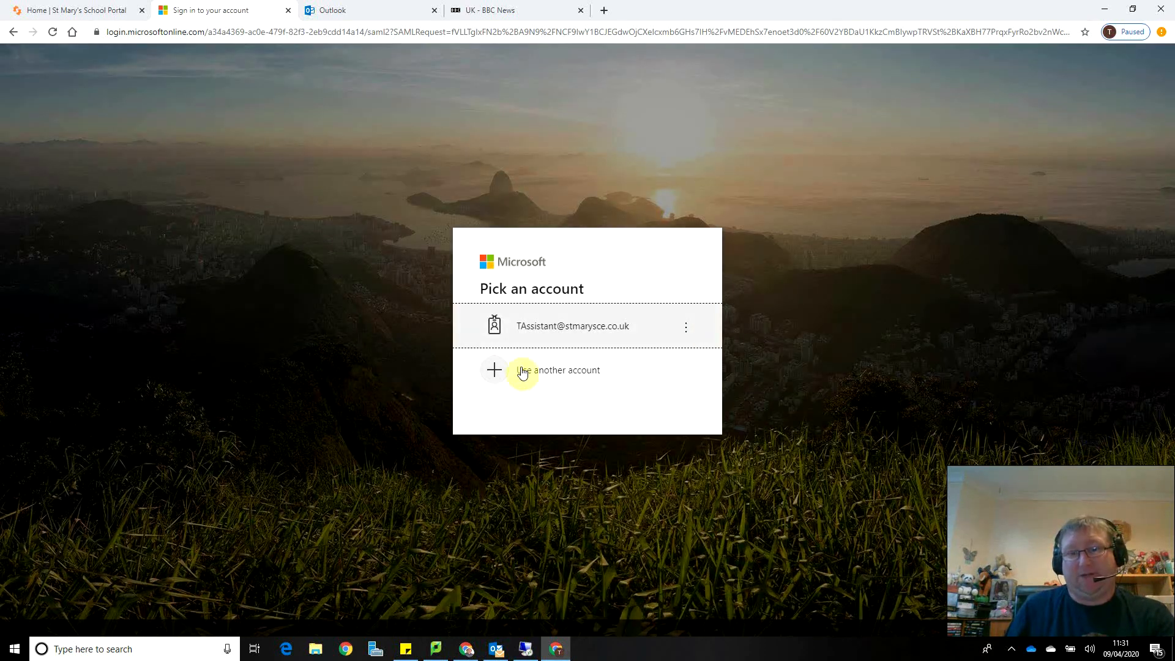
Choose the school Microsoft account, submit the account password and agree to stay signed in
left_click(559, 333)
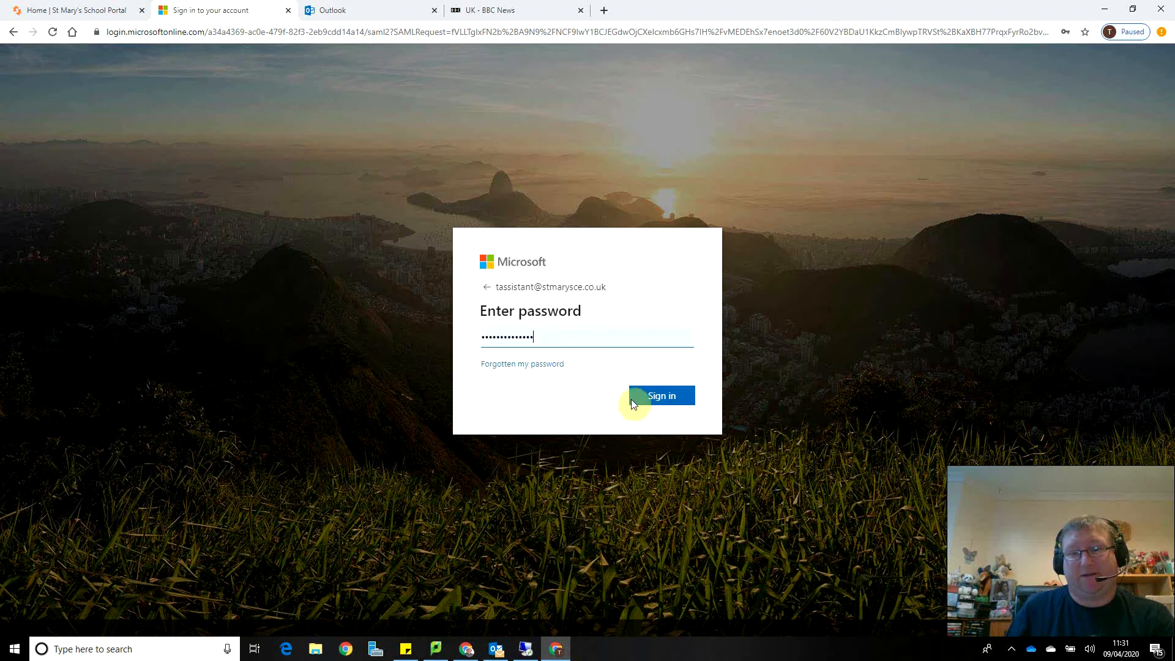
left_click(650, 398)
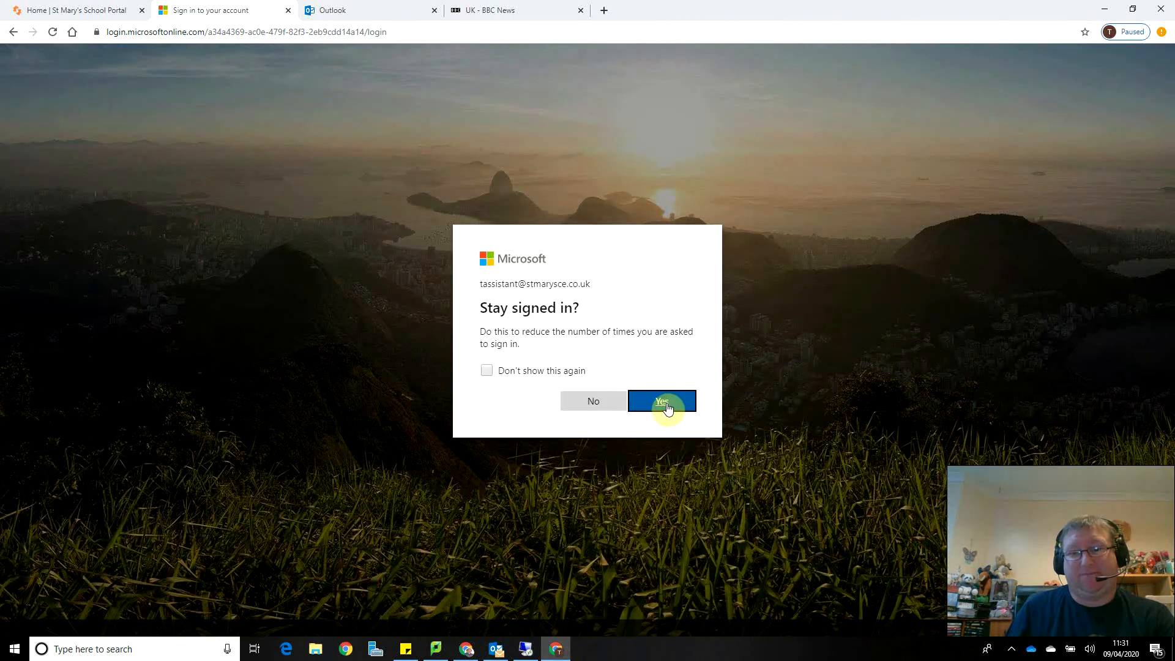
left_click(667, 404)
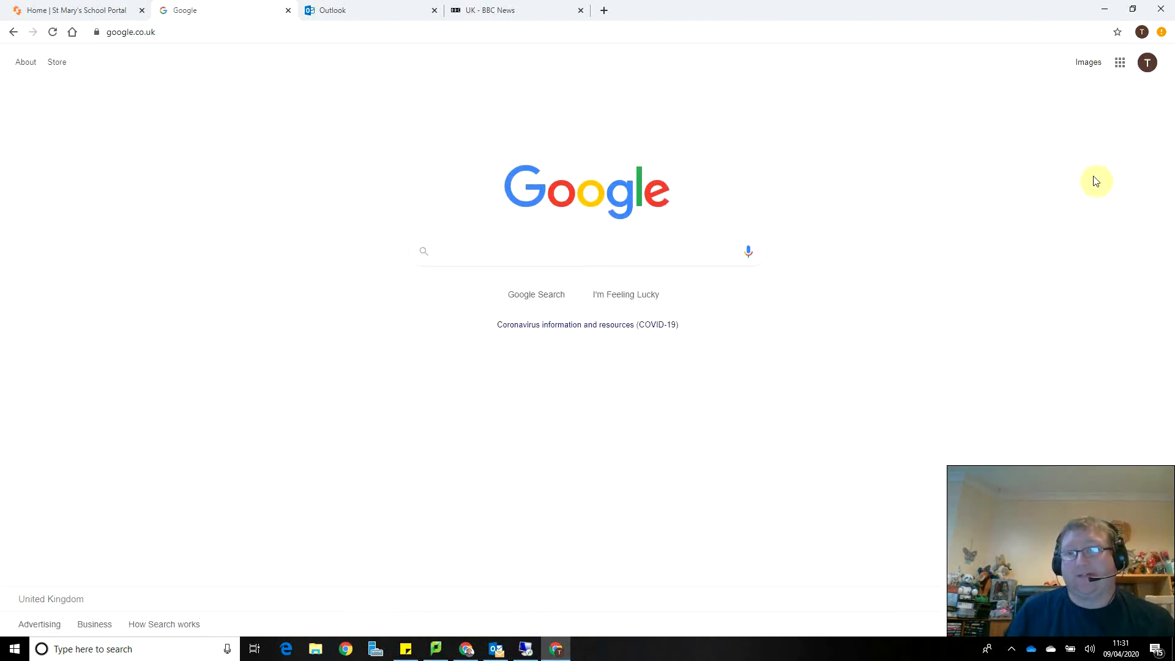
Open the Year 4 (13-04-20) class in Google Classroom and dismiss the tip about moving posts
left_click(1120, 64)
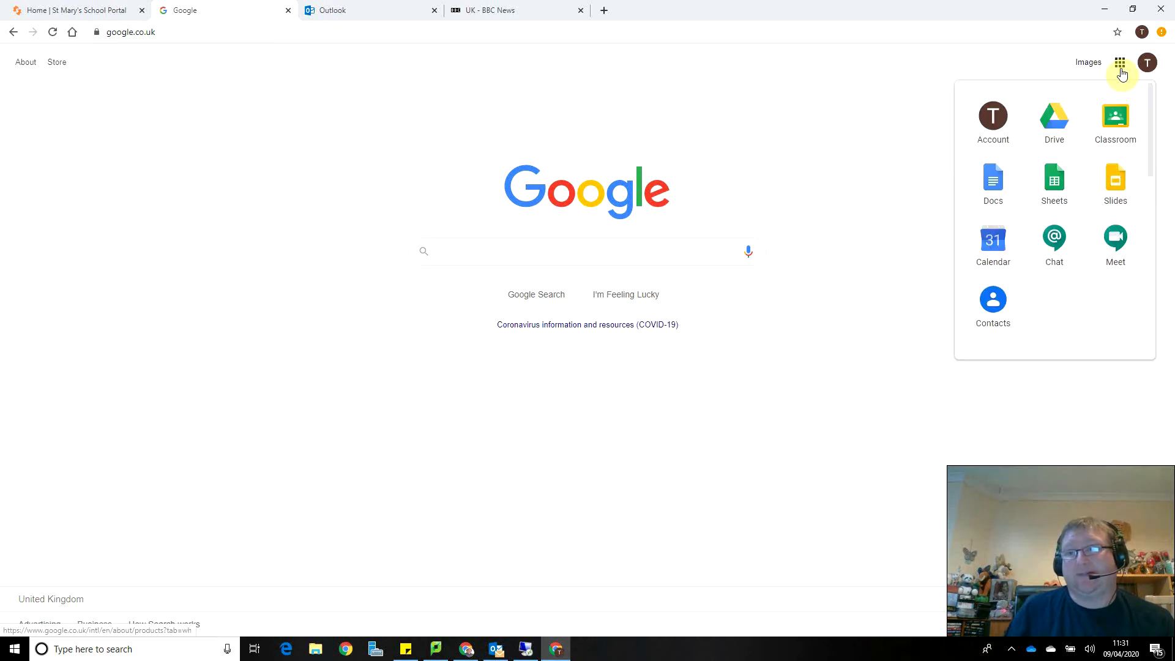
left_click(1117, 124)
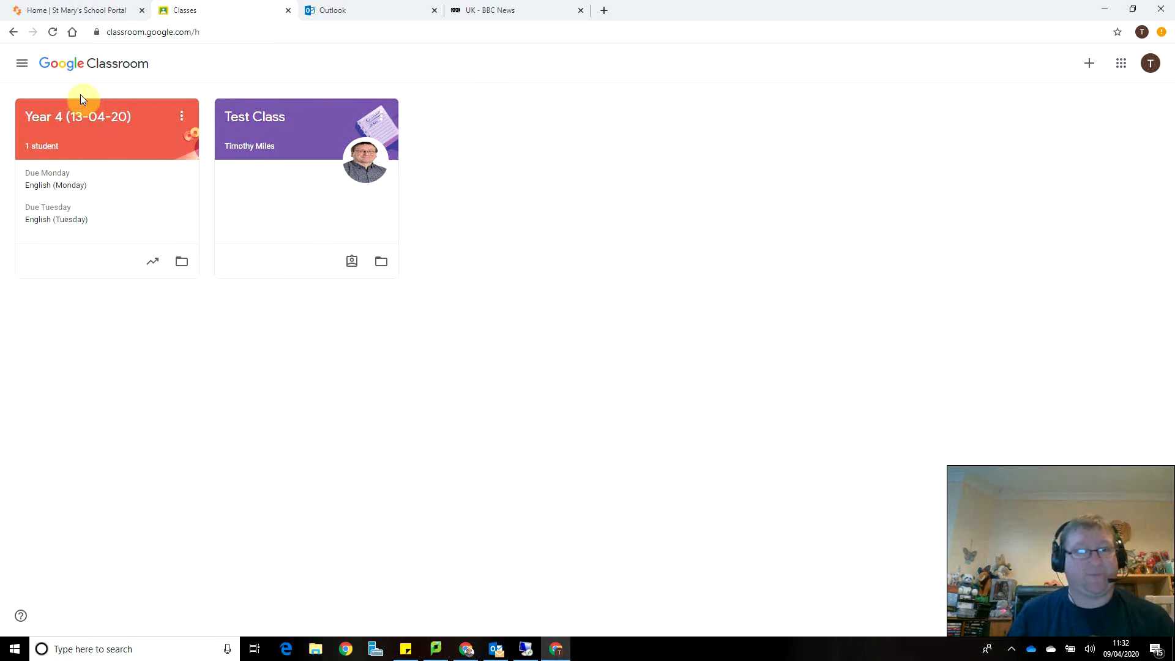
left_click(72, 123)
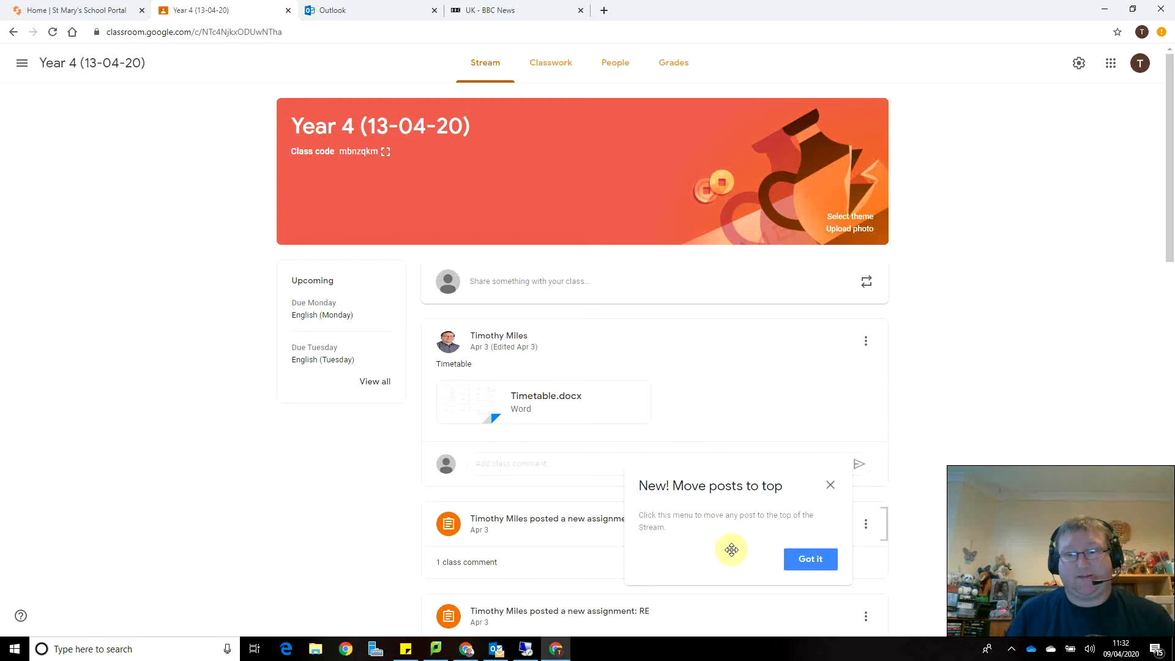
left_click(830, 485)
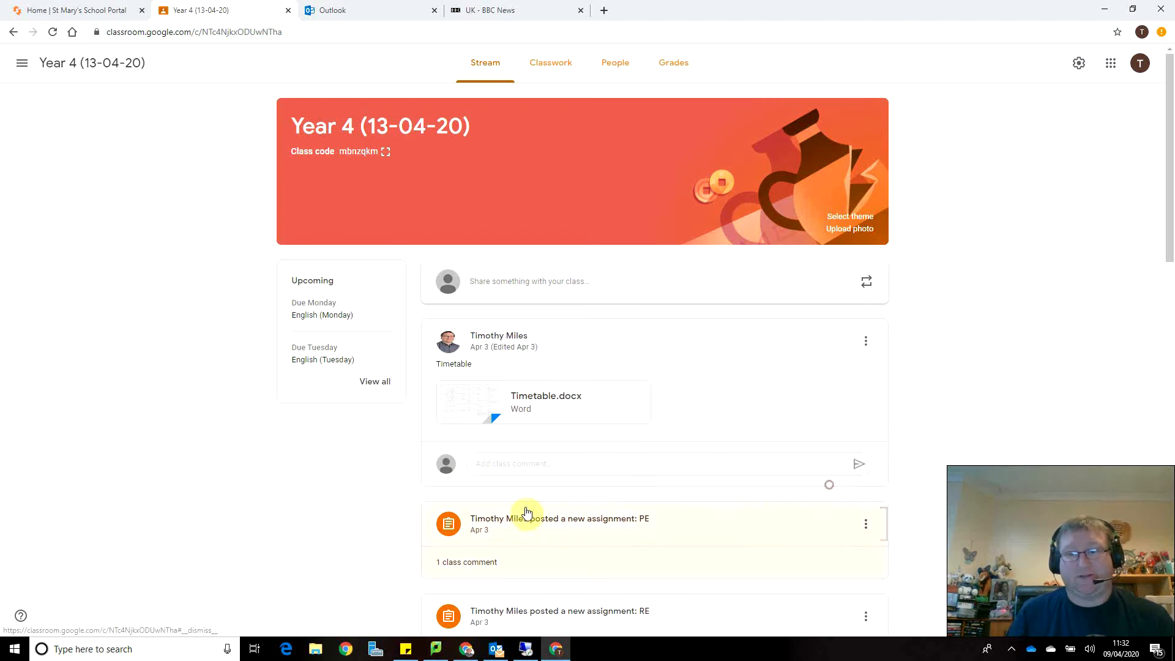
left_click(101, 477)
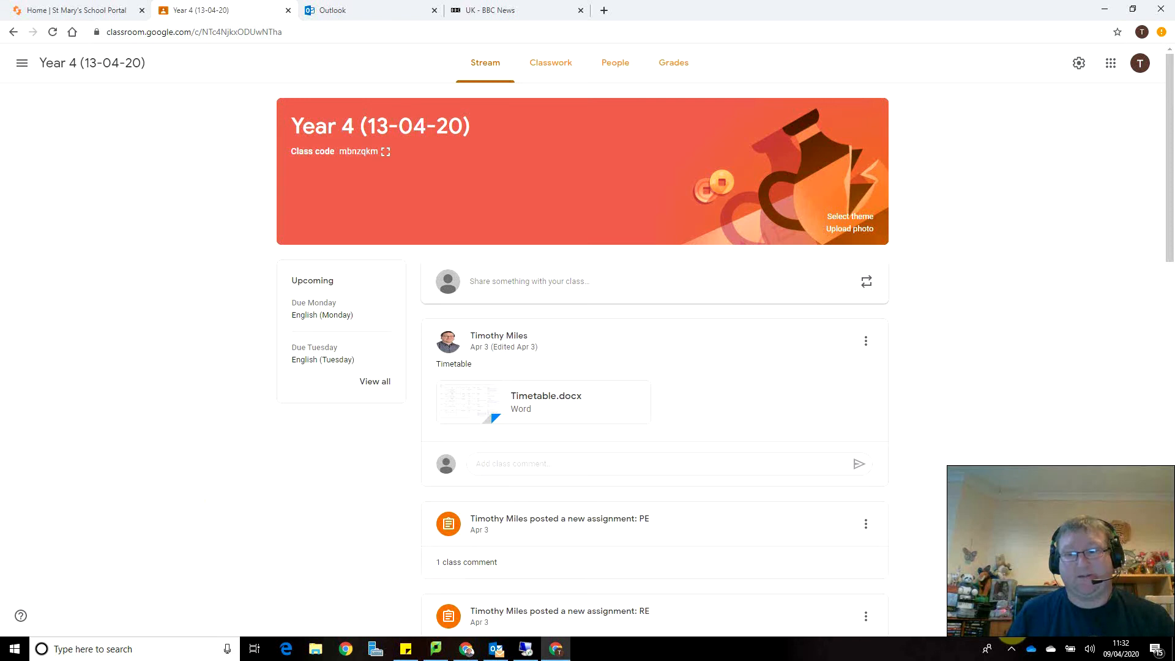
left_click(1011, 647)
left_click(965, 405)
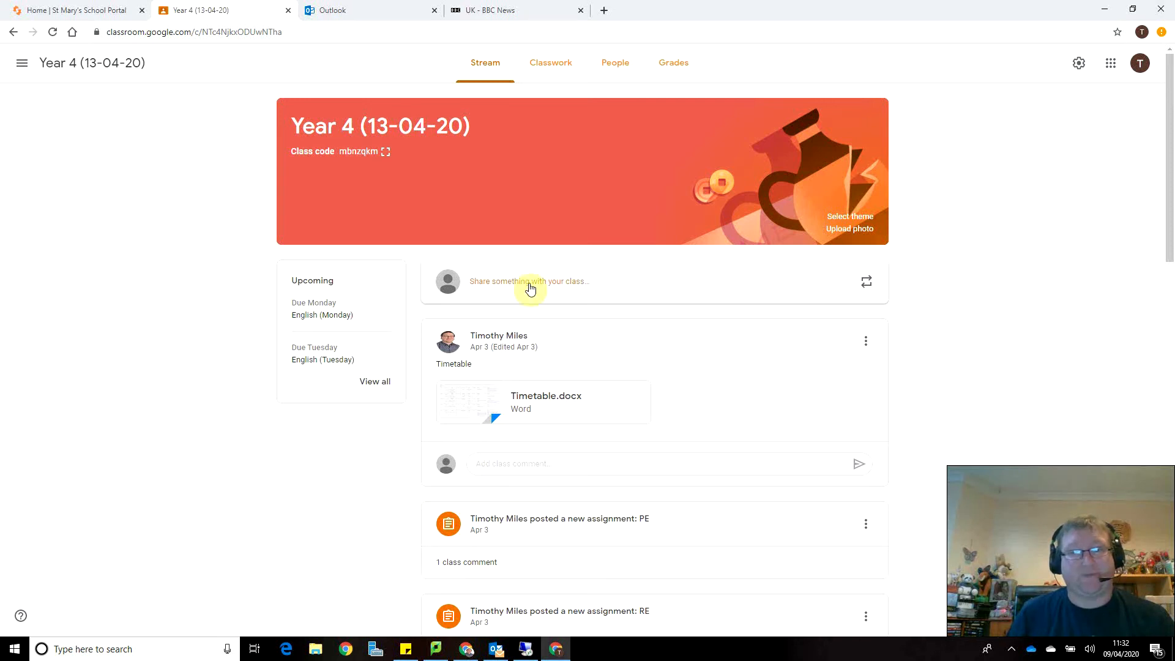
Start a class stream post for all students with the text "Hi Everyone welcome to google"
left_click(574, 287)
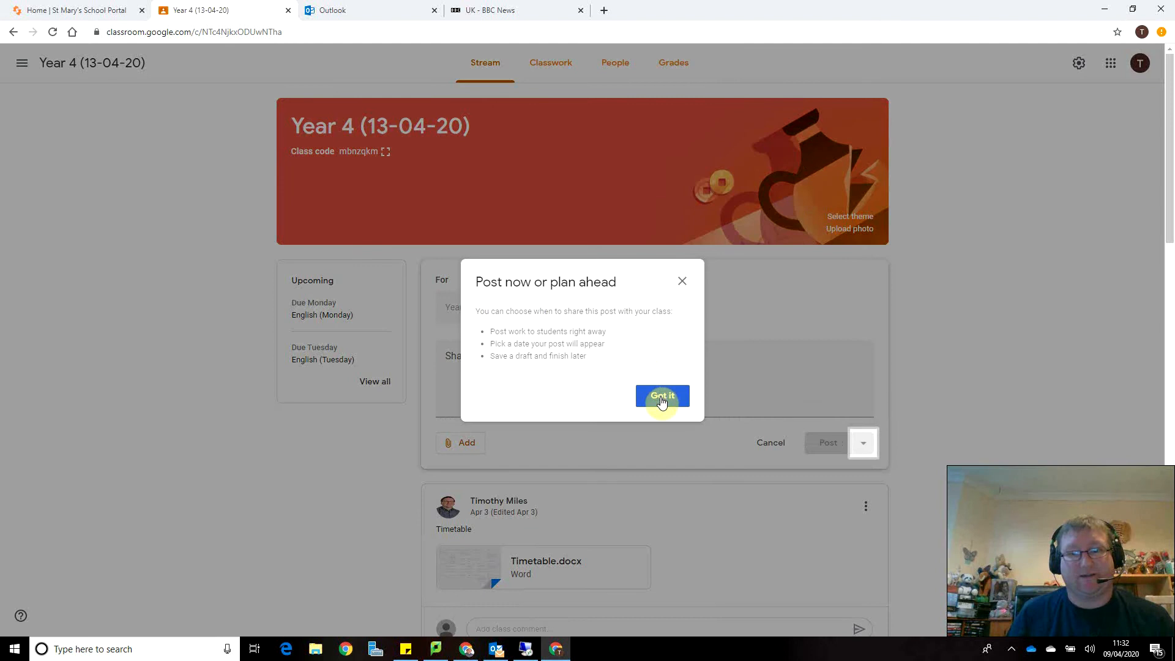
left_click(661, 399)
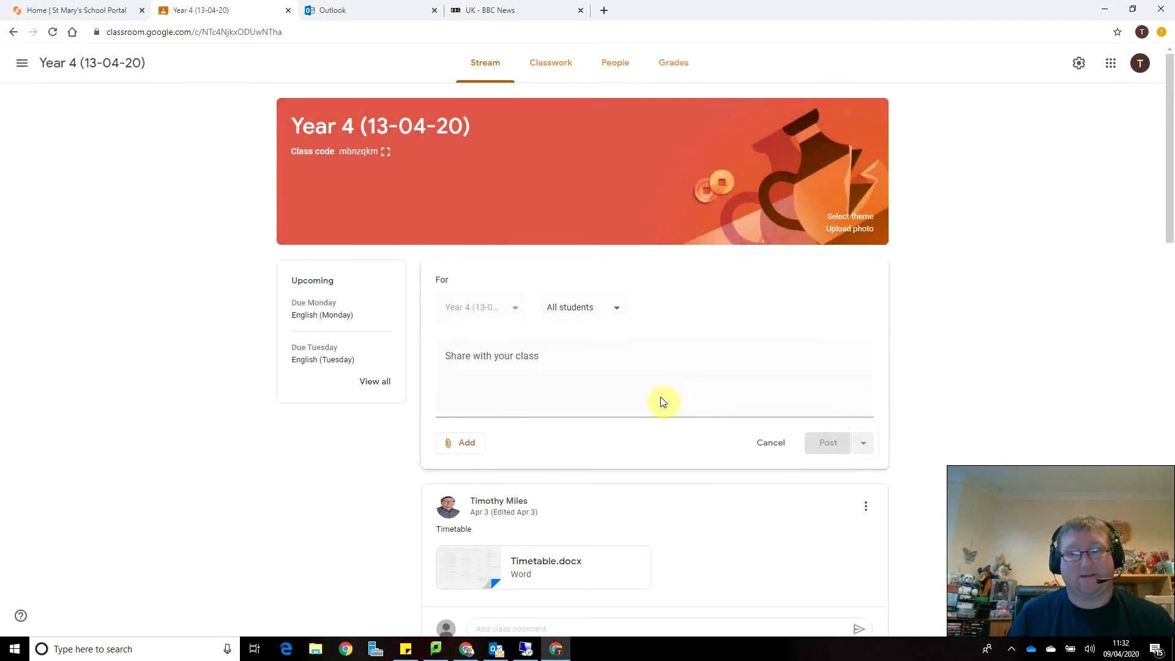
left_click(559, 376)
type("Hi")
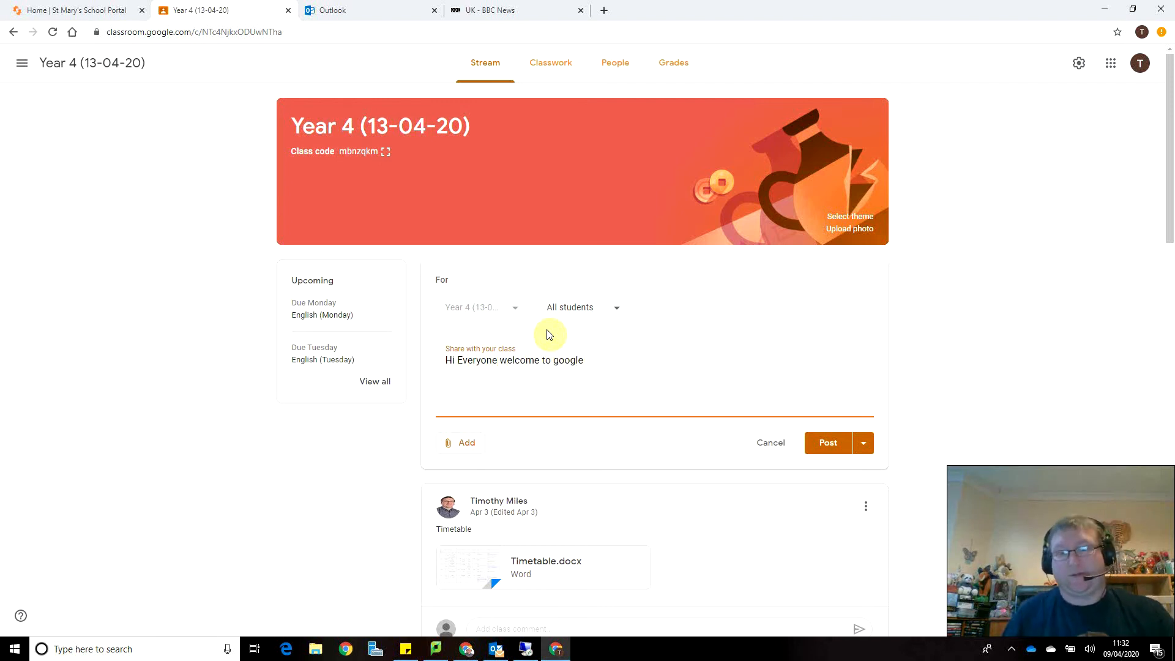
type("Everyone welcome to google")
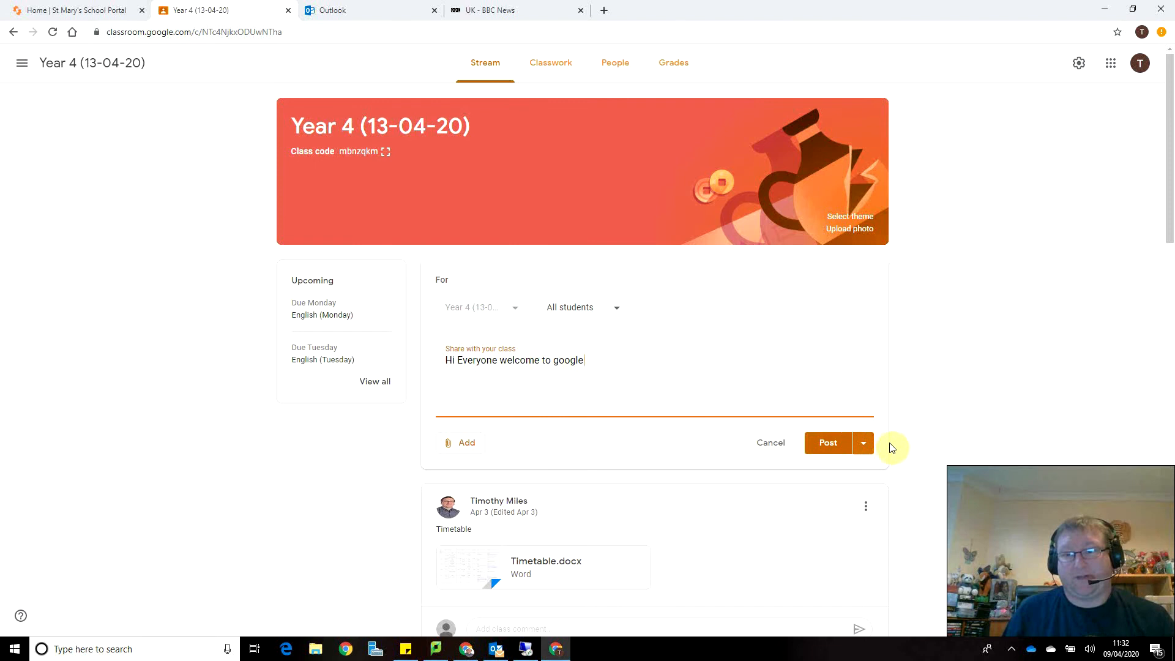
Check the announcement's publishing and attachment options, and post it to the class stream immediately
left_click(863, 447)
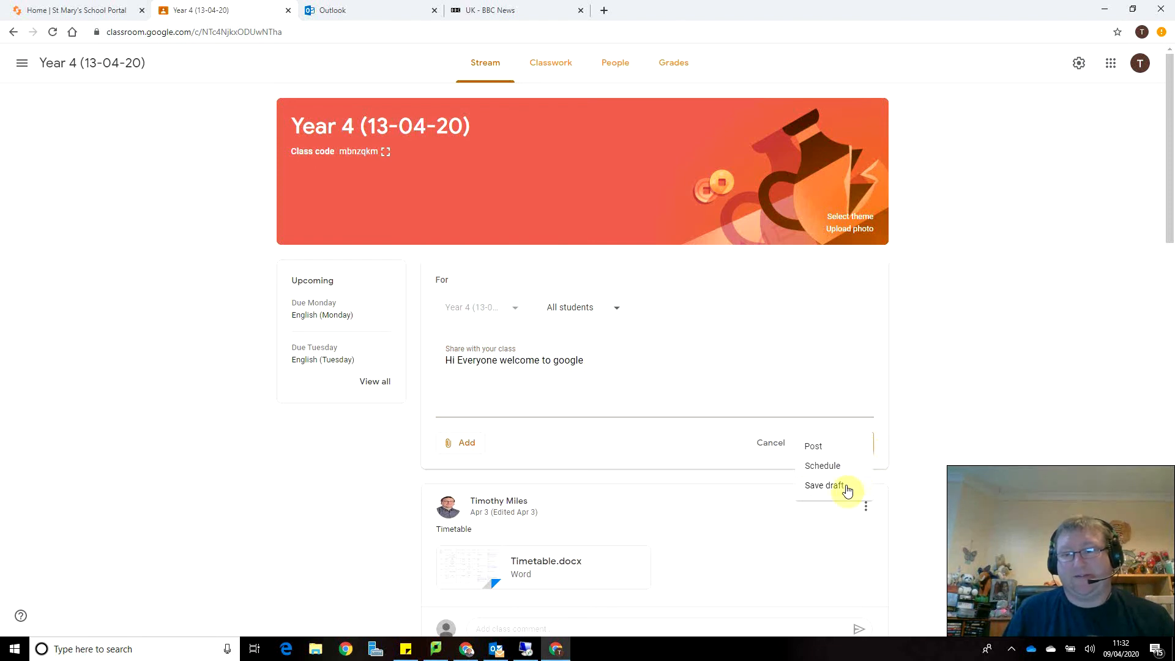
left_click(608, 440)
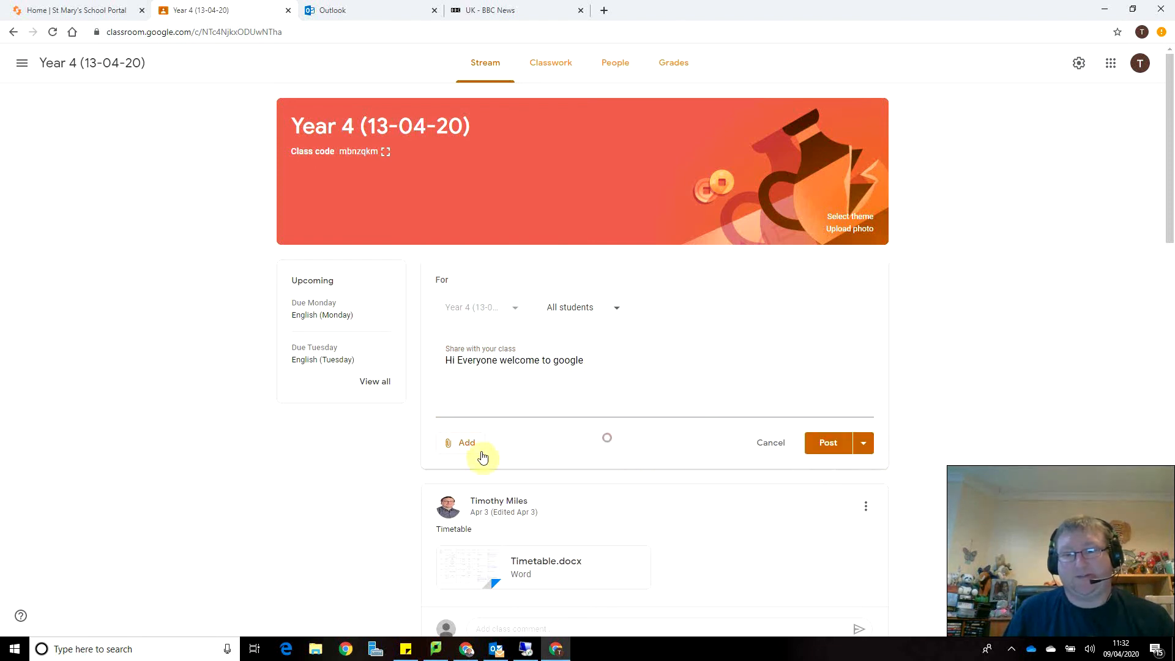
left_click(476, 446)
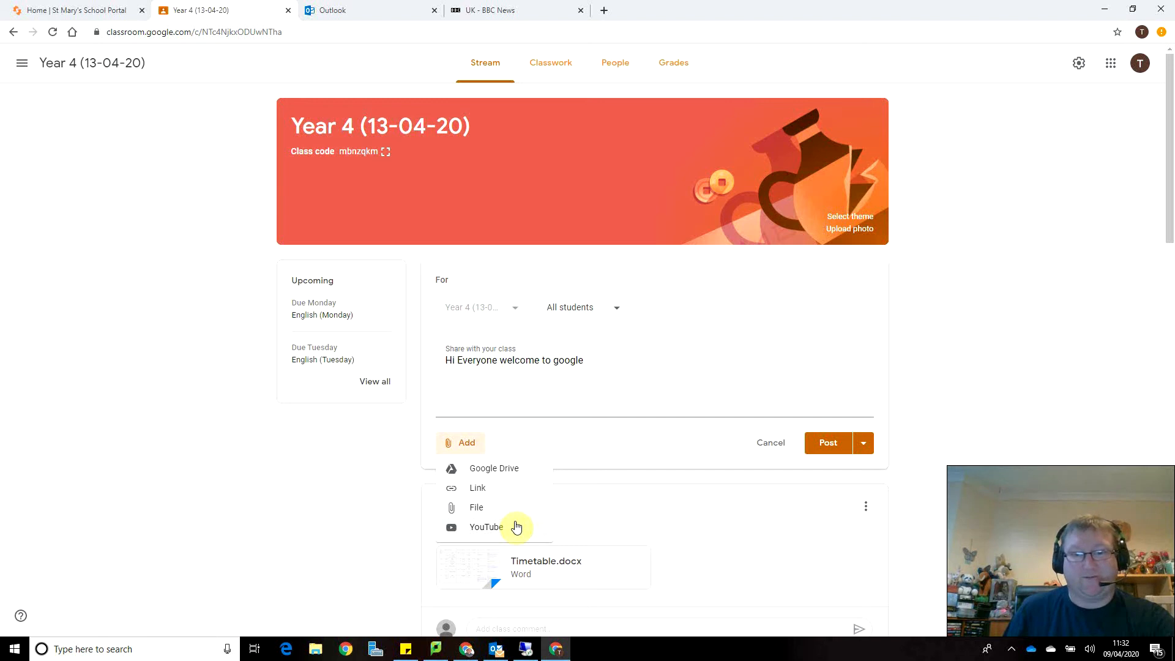
left_click(734, 371)
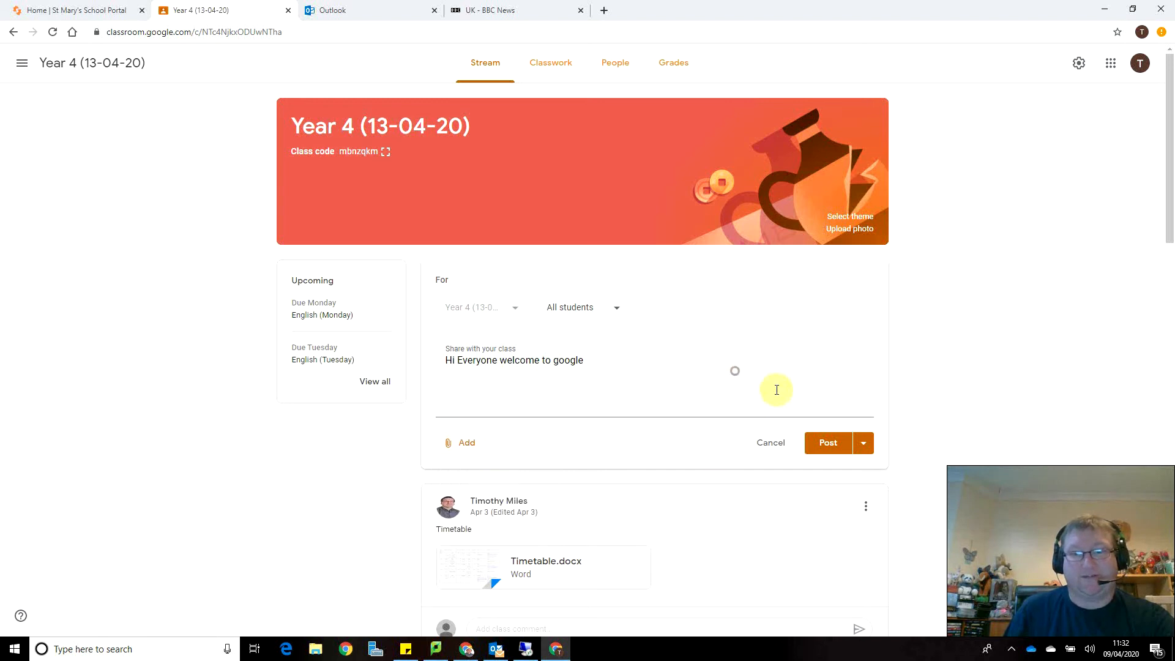
left_click(831, 444)
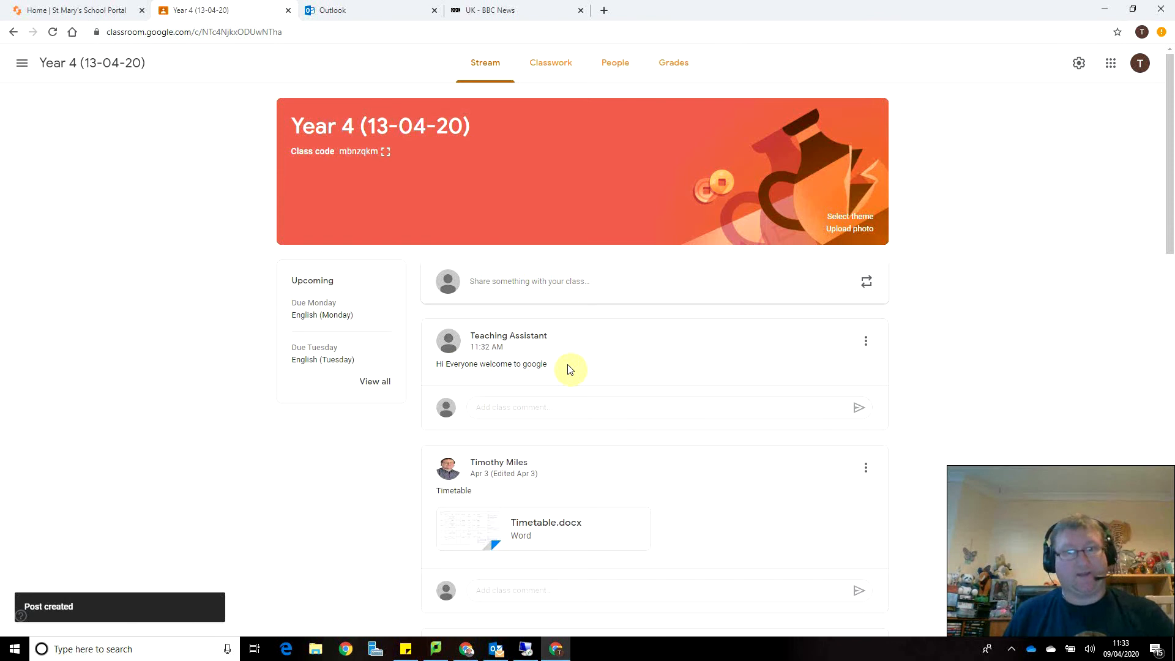
Start a new assignment in the Year 4 classwork, dismiss the tips, and title it "English Test"
left_click(551, 67)
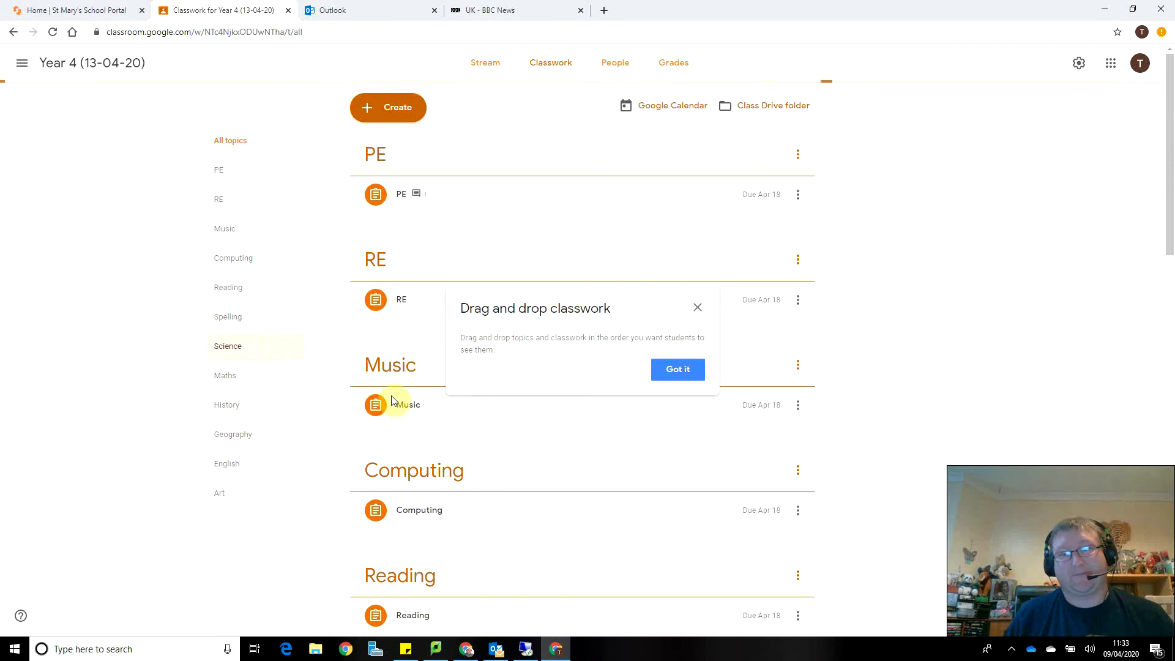
left_click(675, 369)
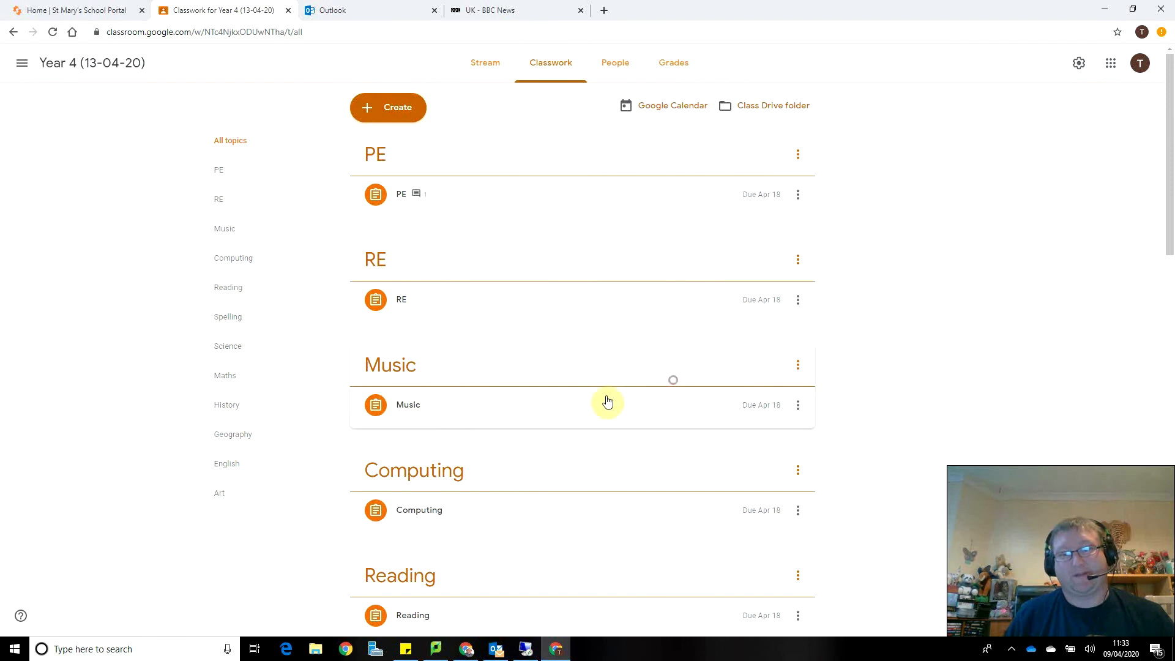
left_click(401, 114)
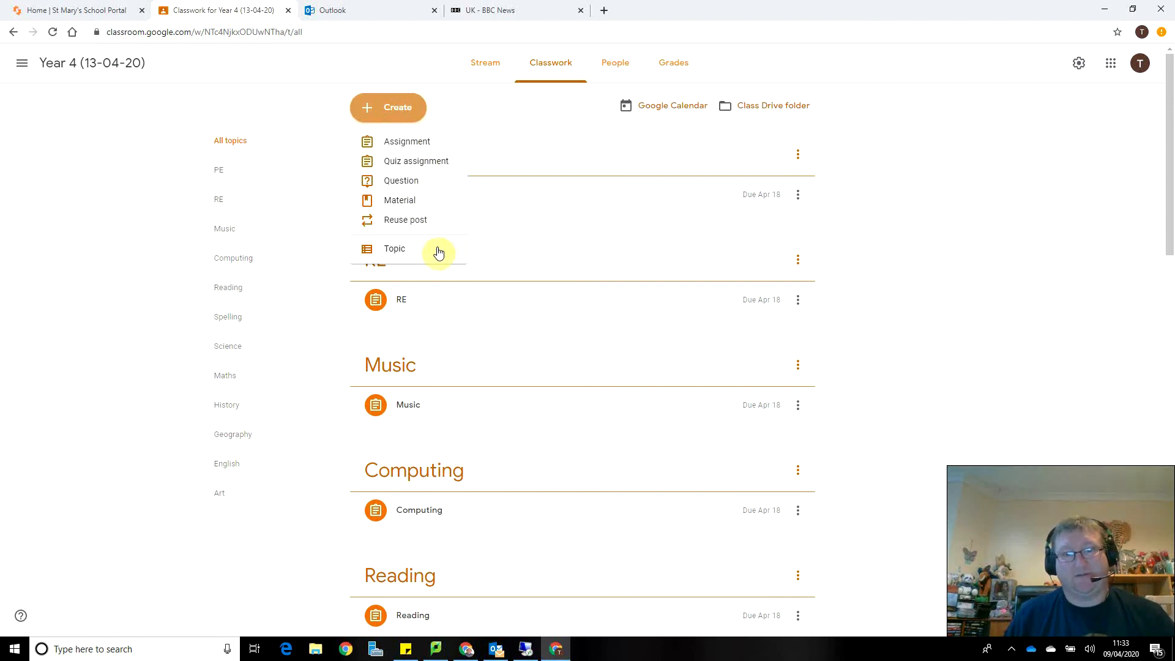
left_click(428, 150)
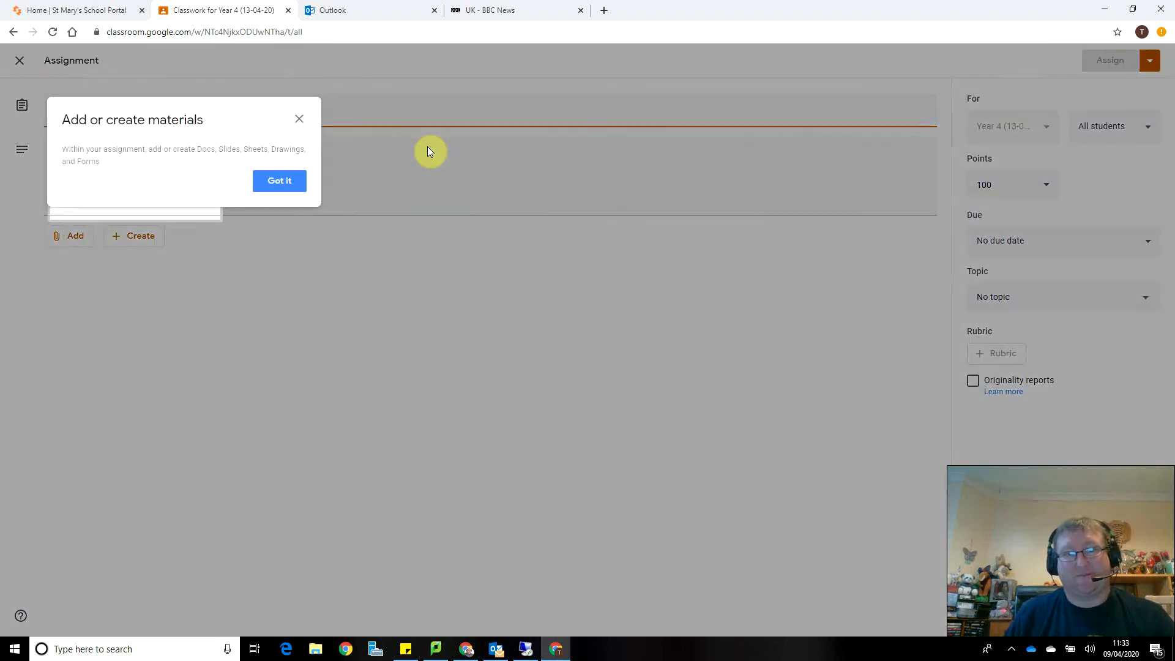
left_click(293, 181)
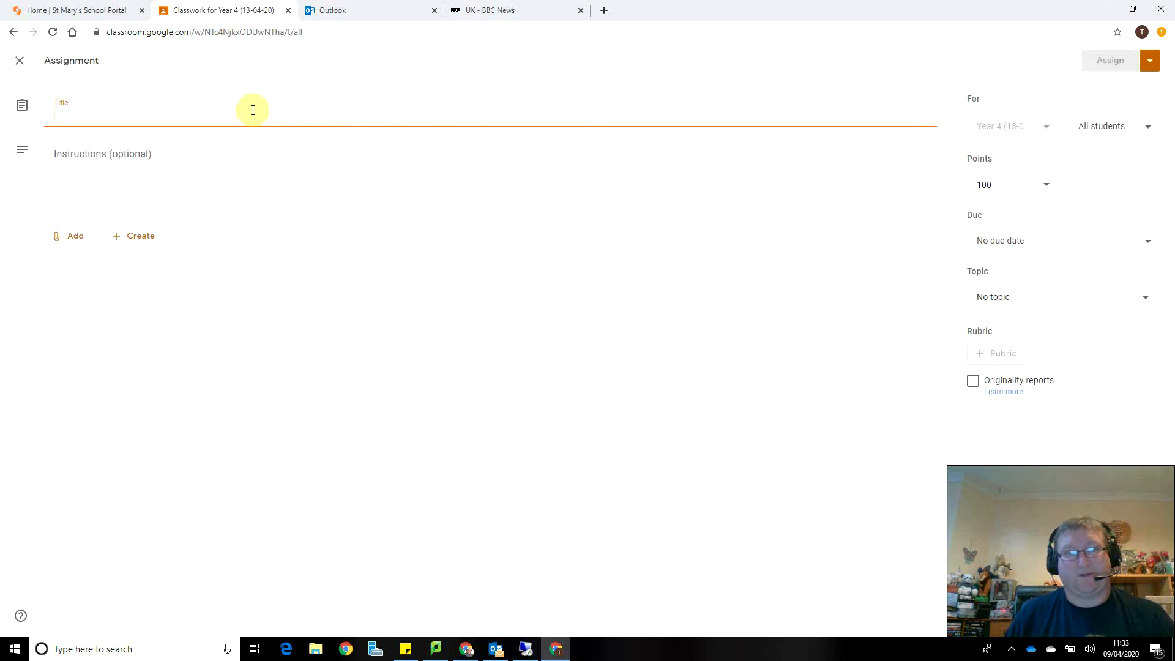
type("English Test")
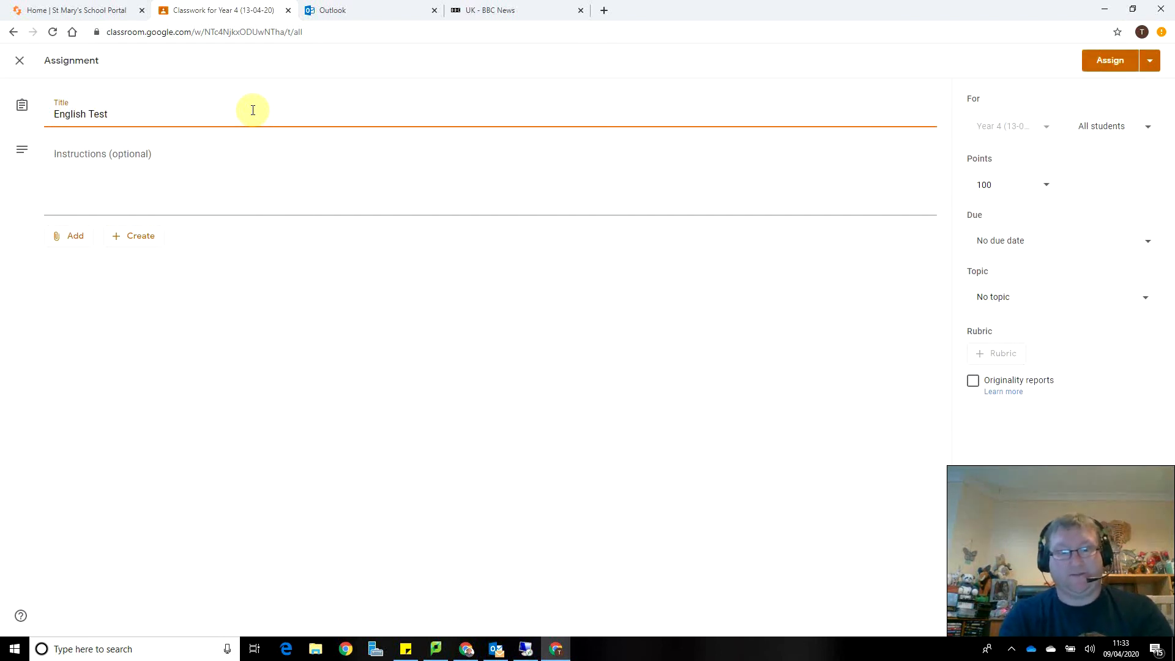
Enter the assignment instructions "Please finish the questions in the attached worksheet and submit it back to me."
key("Tab")
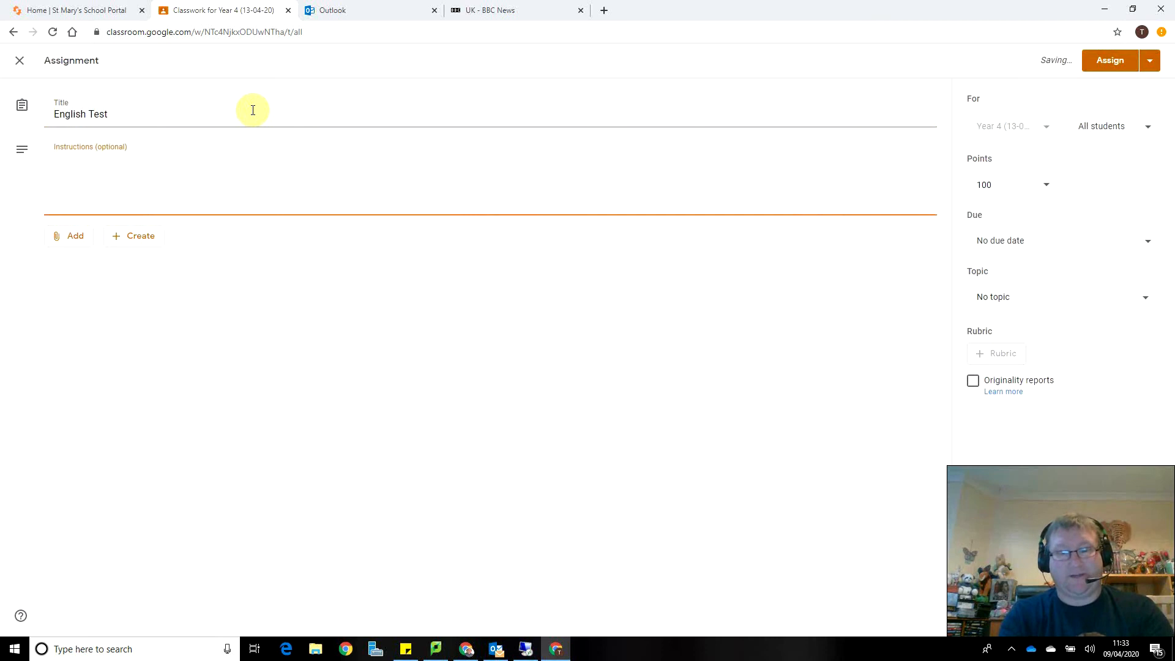
type("Please finish the question")
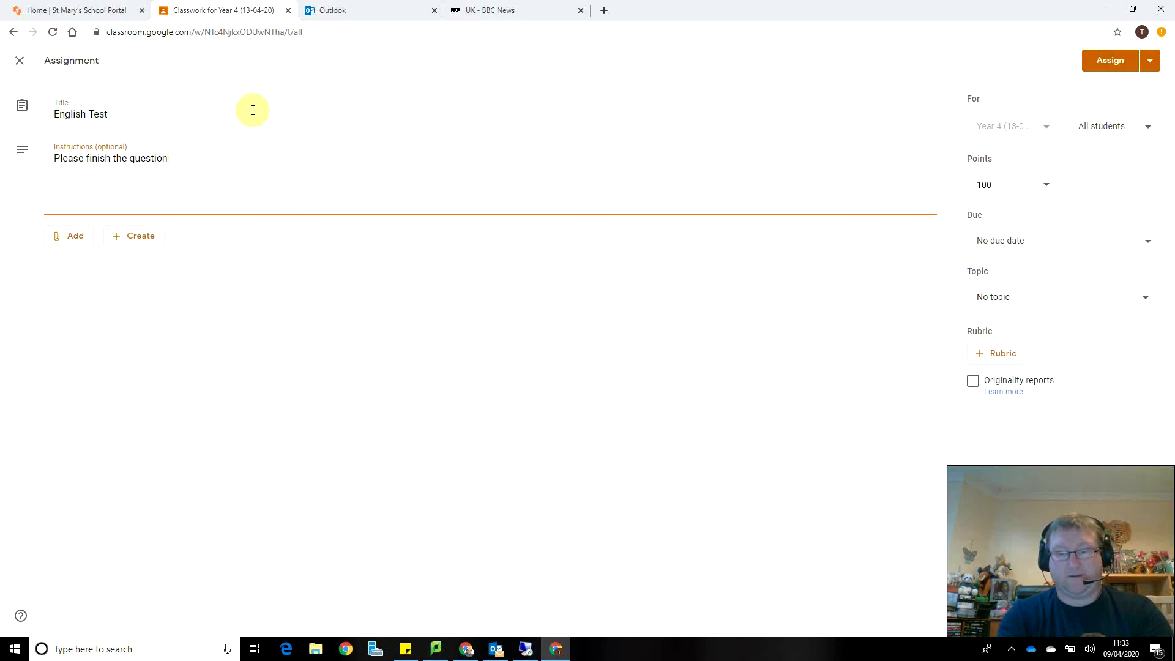
type("s in the attached worksheet and submit it back to me")
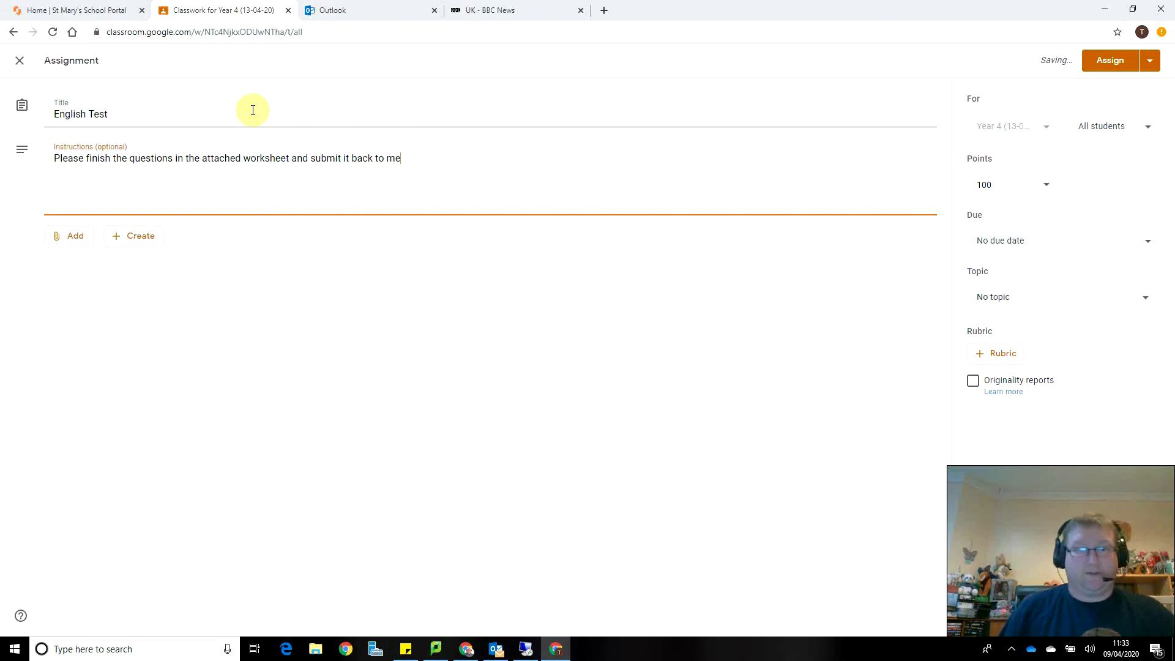
type(".")
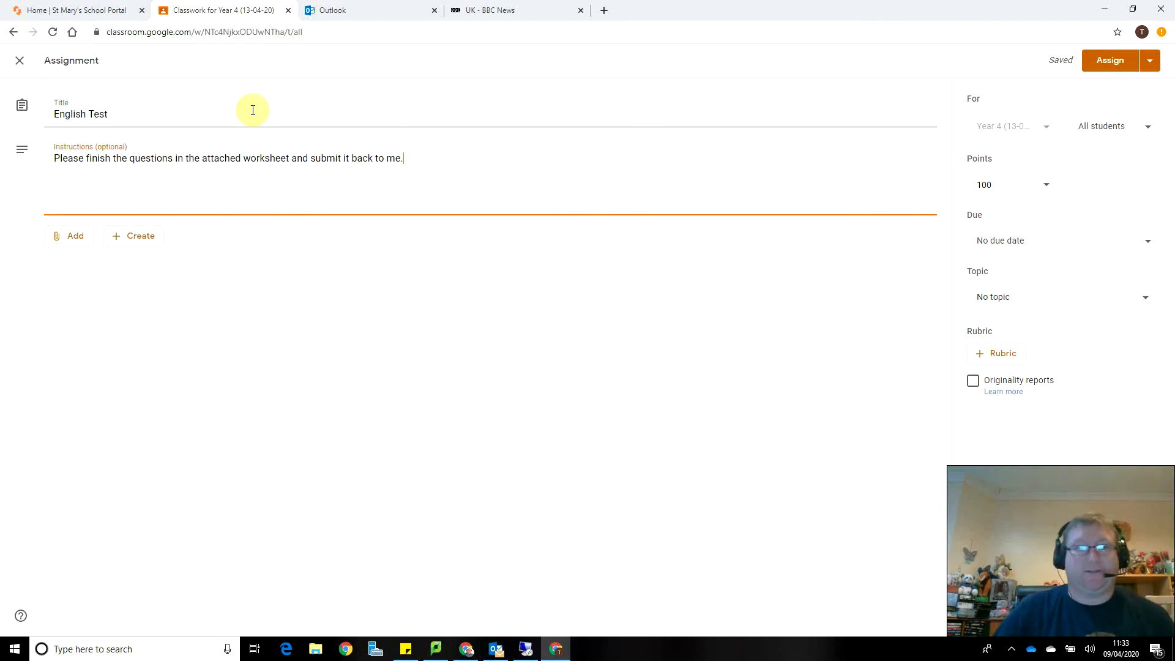
Upload the Word file "phonics and handwriting" from the computer's recent files as an attachment to the assignment
left_click(85, 241)
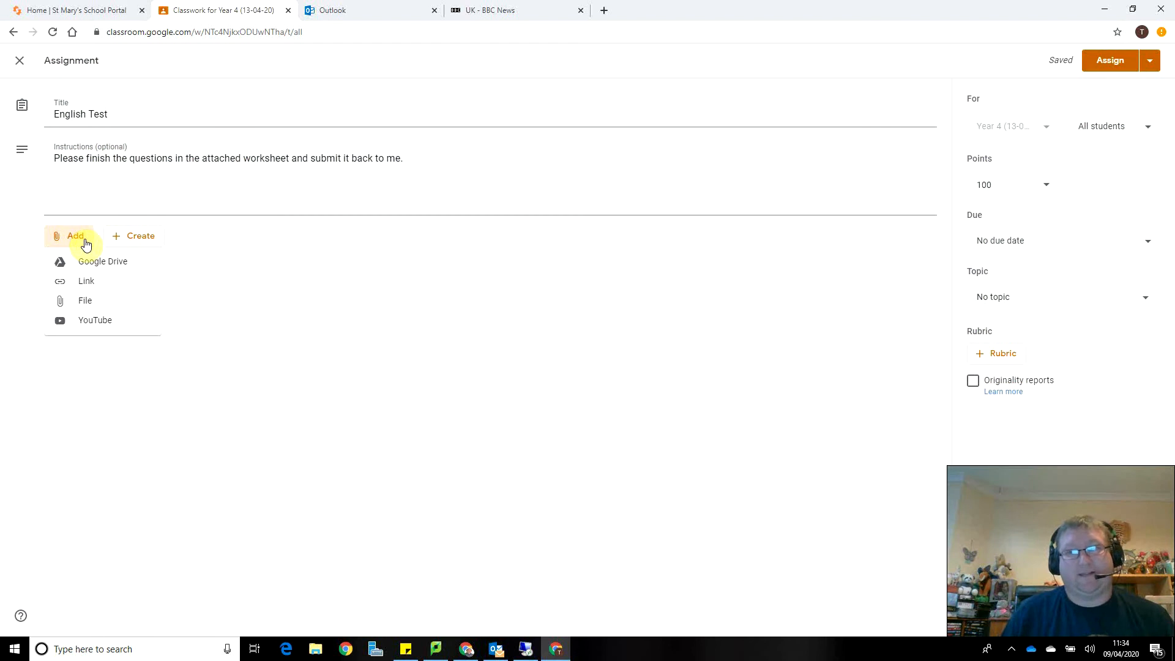
left_click(94, 302)
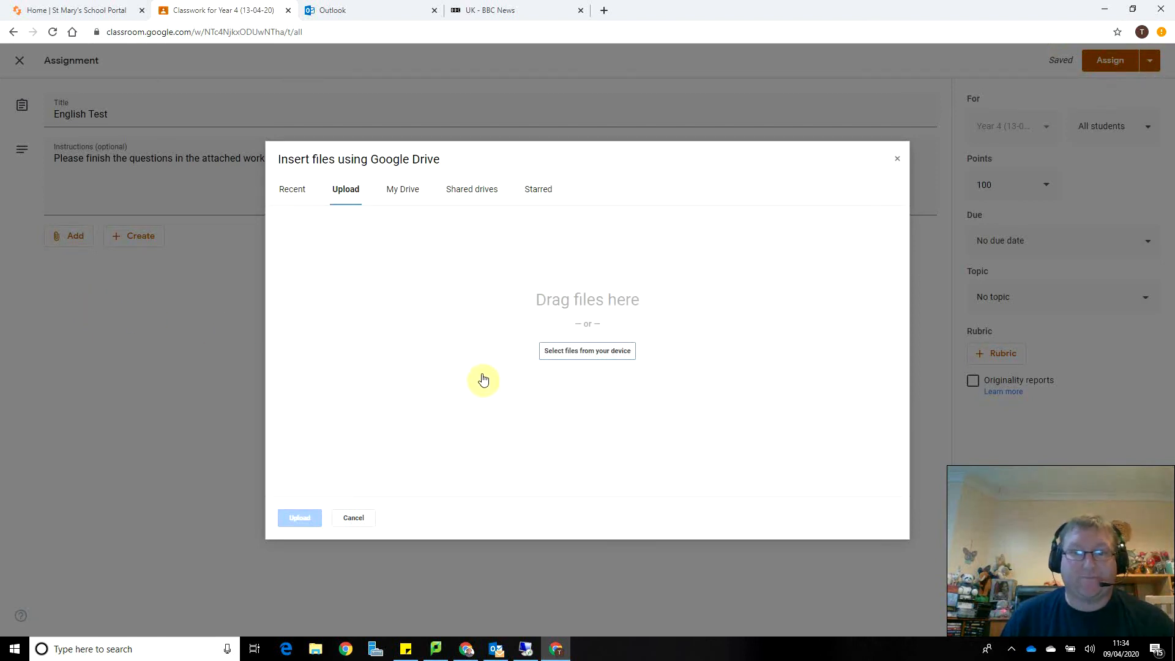
left_click(314, 652)
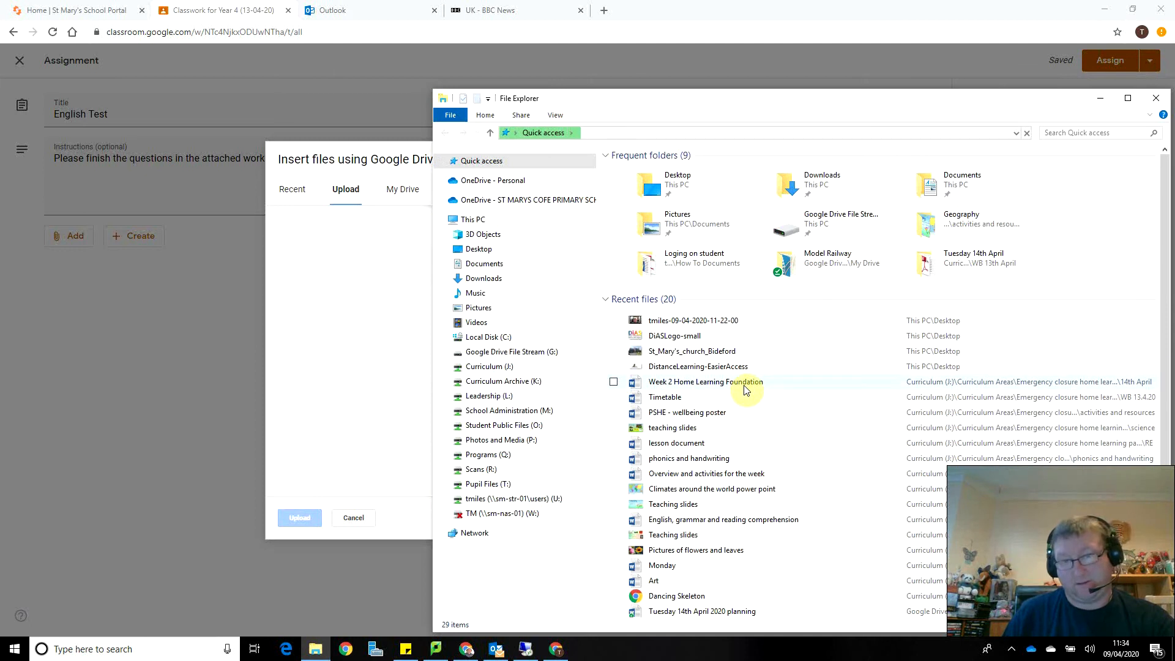
left_click(715, 459)
left_click_drag(714, 459, 401, 388)
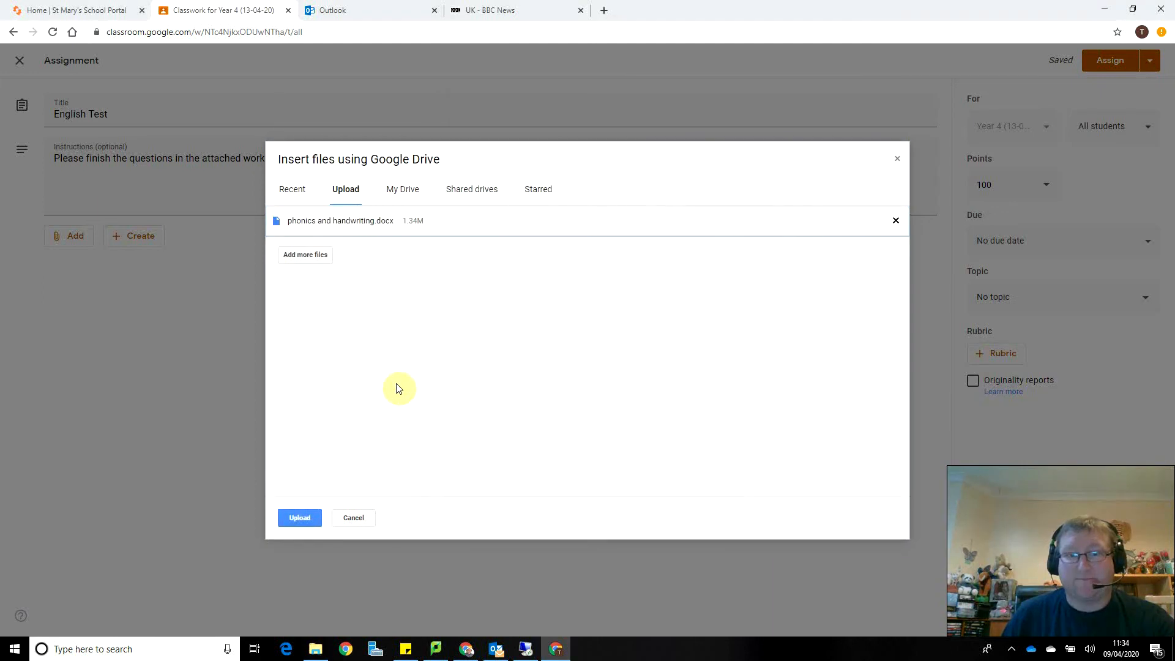
left_click(299, 517)
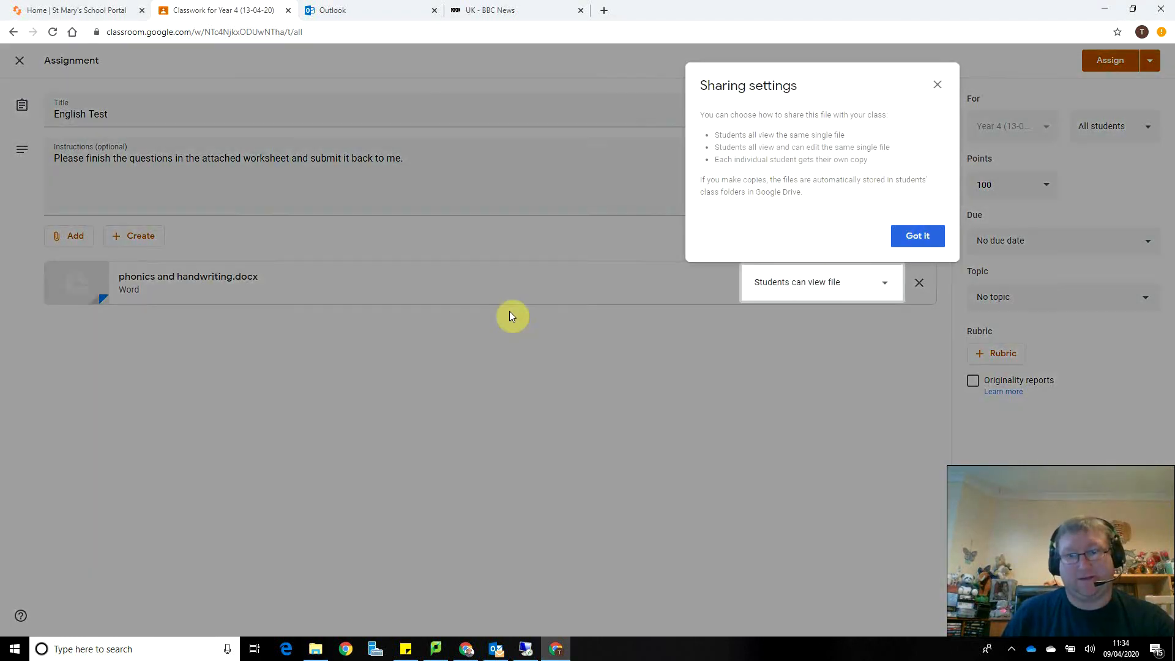
Dismiss the sharing tip and set the attached worksheet to make a copy for each student
left_click(926, 238)
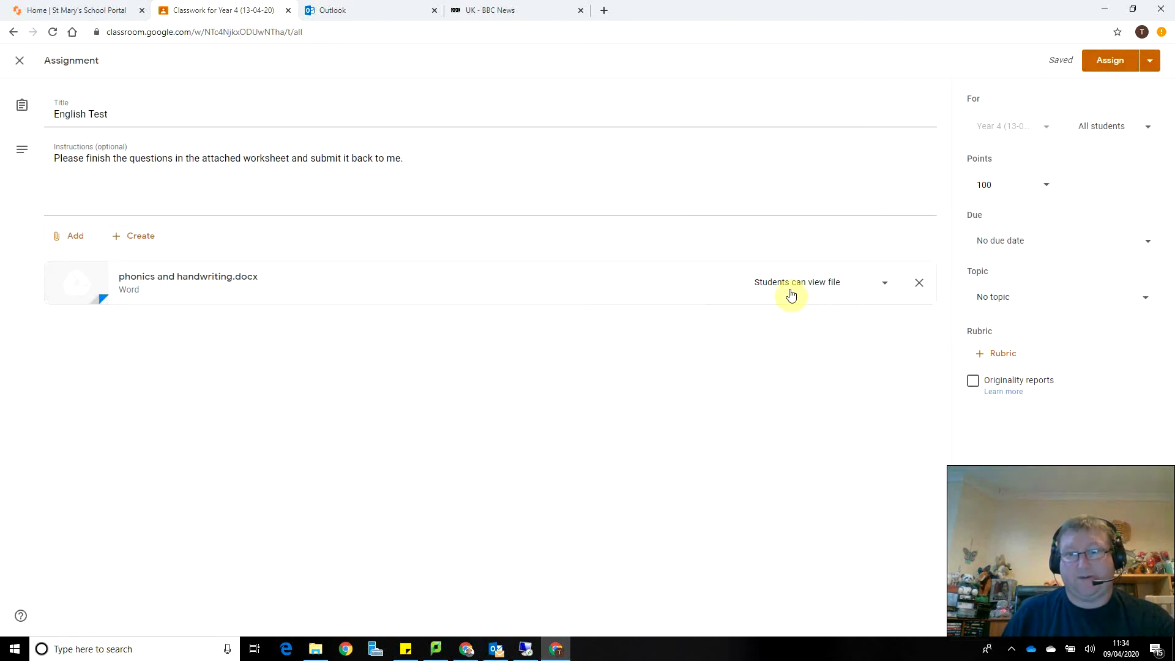
left_click(791, 295)
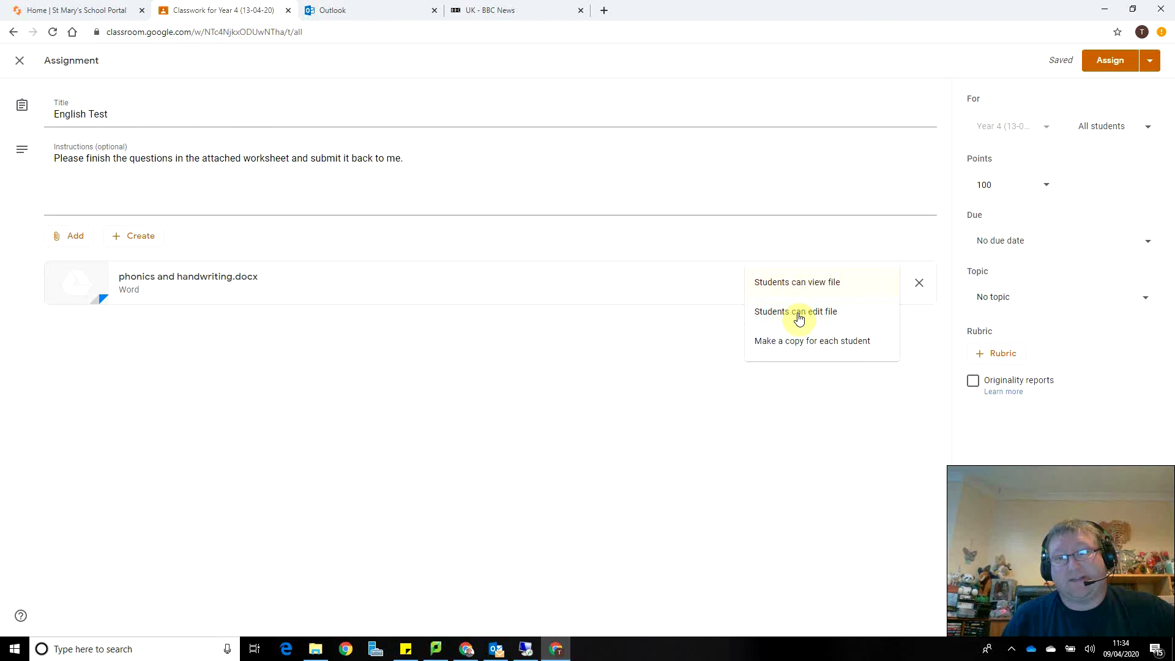
left_click(800, 354)
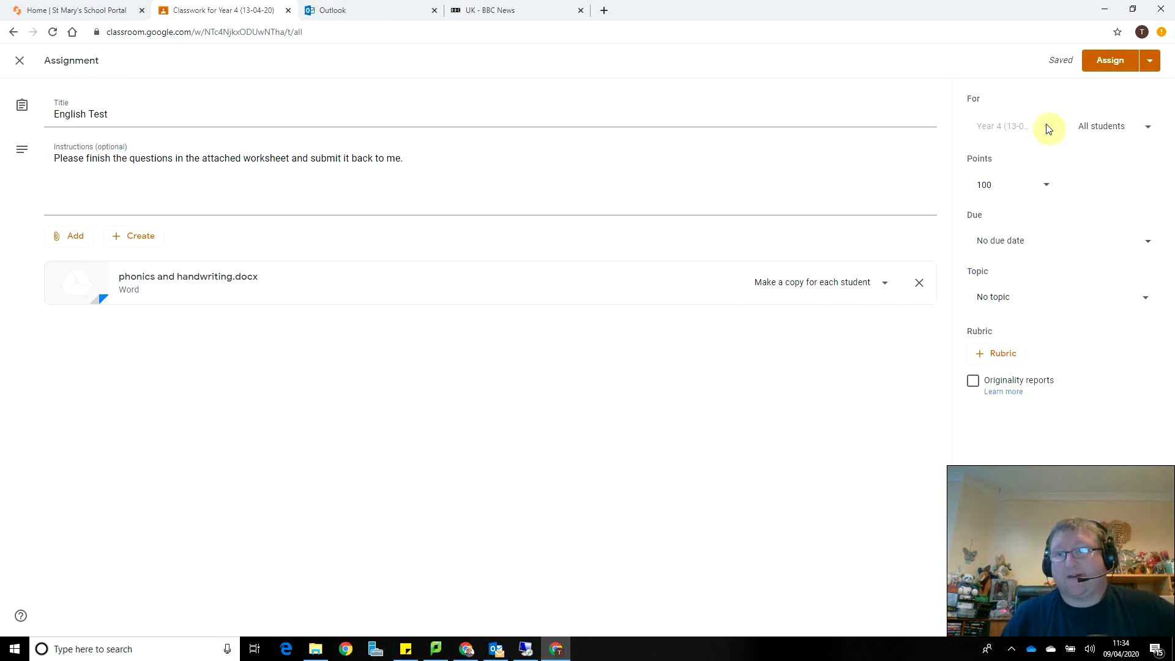
Check that the assignment goes to all students and set its due date to Apr 13, 2020
left_click(1096, 131)
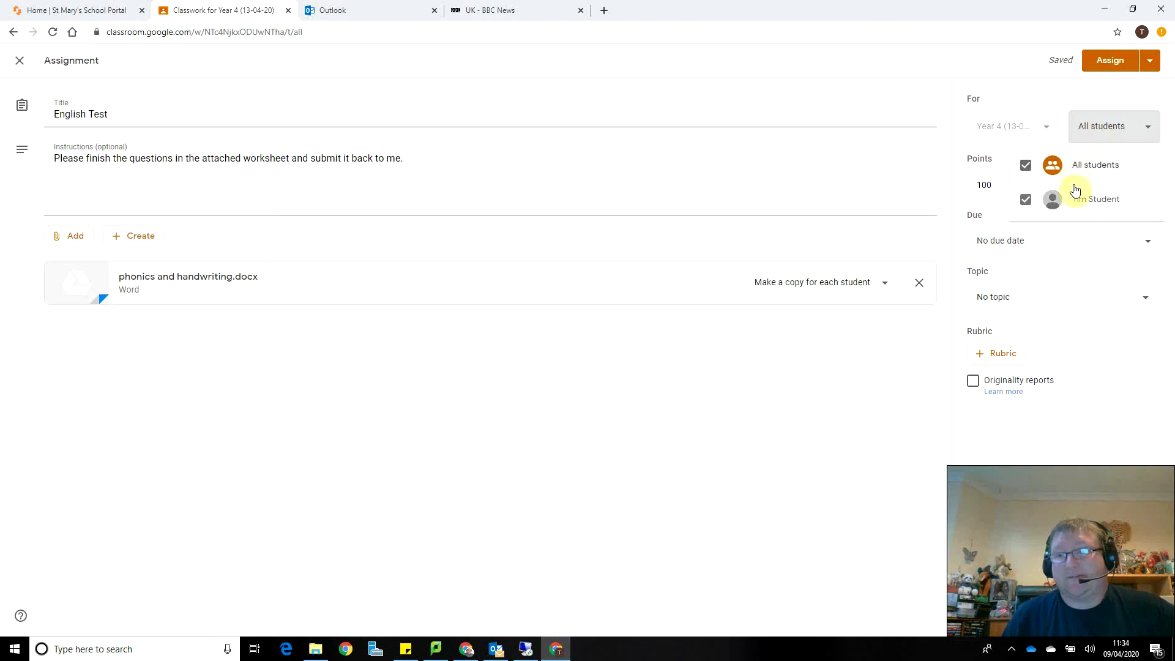
left_click(1106, 125)
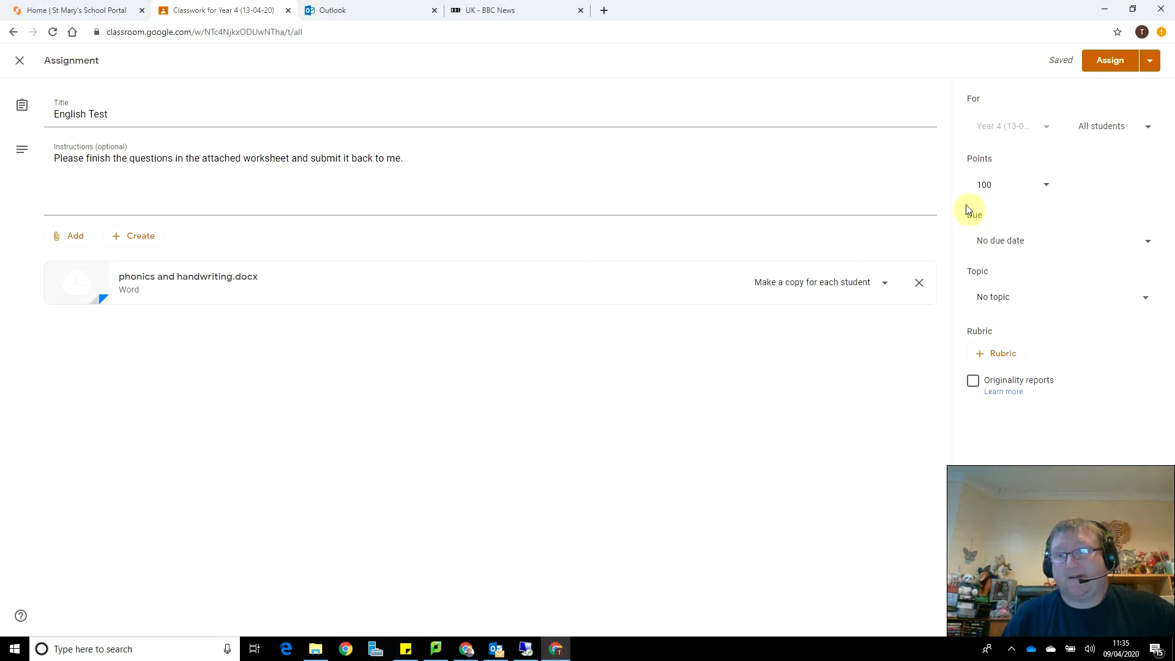
left_click(1093, 244)
left_click(1096, 288)
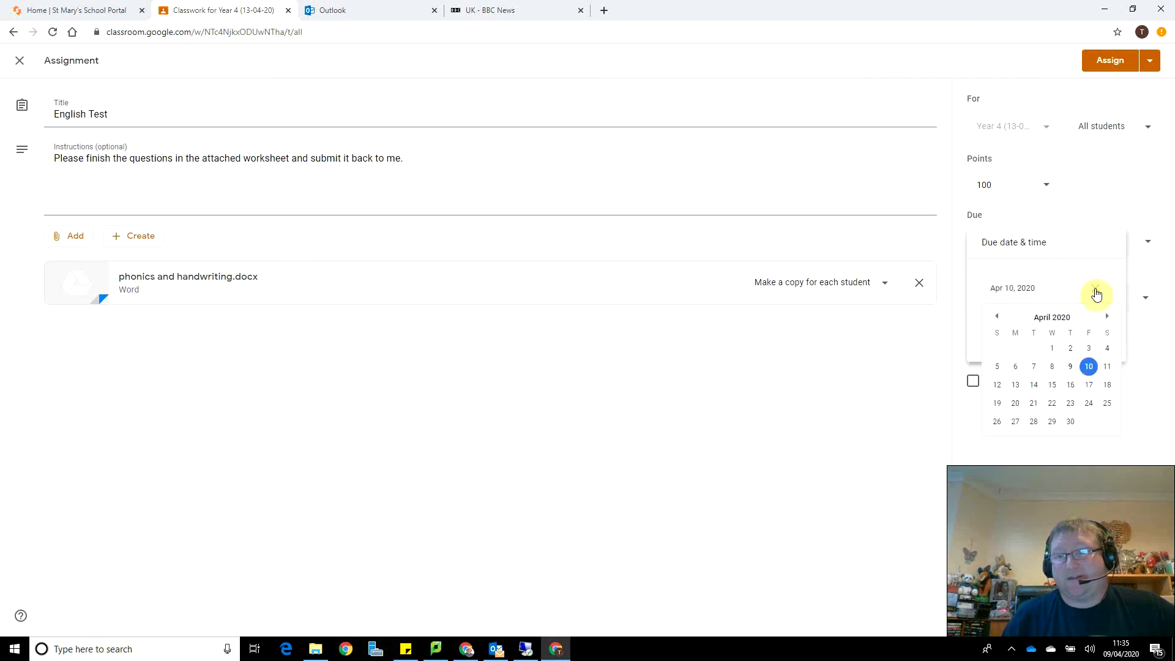
left_click(1015, 385)
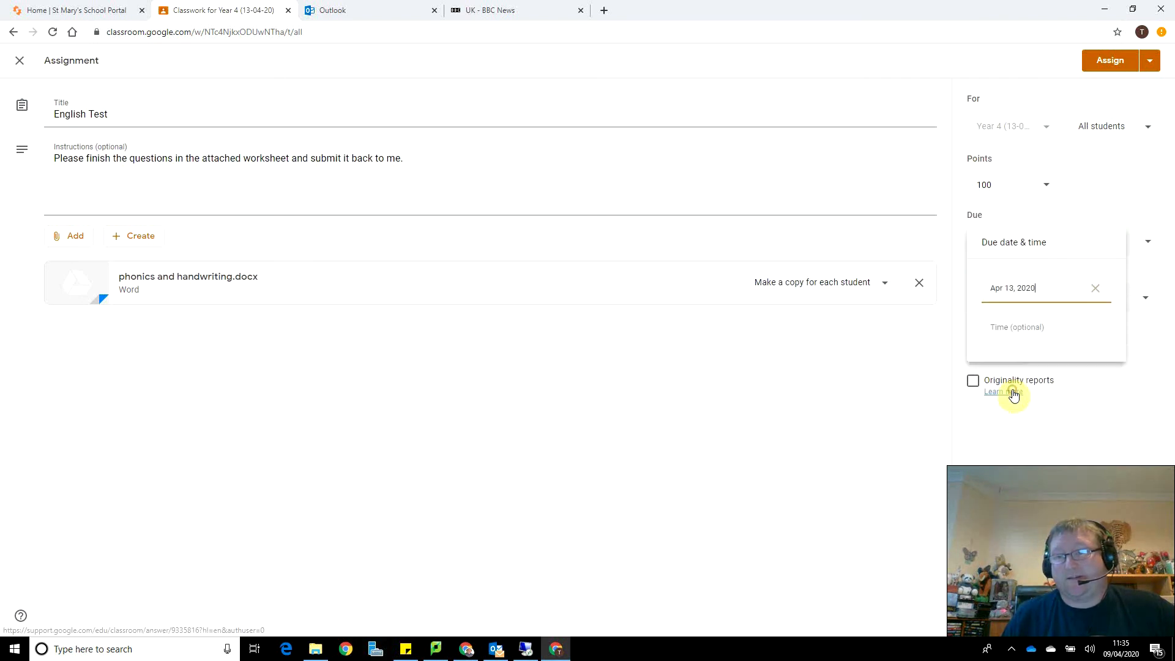
left_click(1097, 434)
Create the topic "Test topic" for the assignment and assign it to the class immediately
left_click(992, 300)
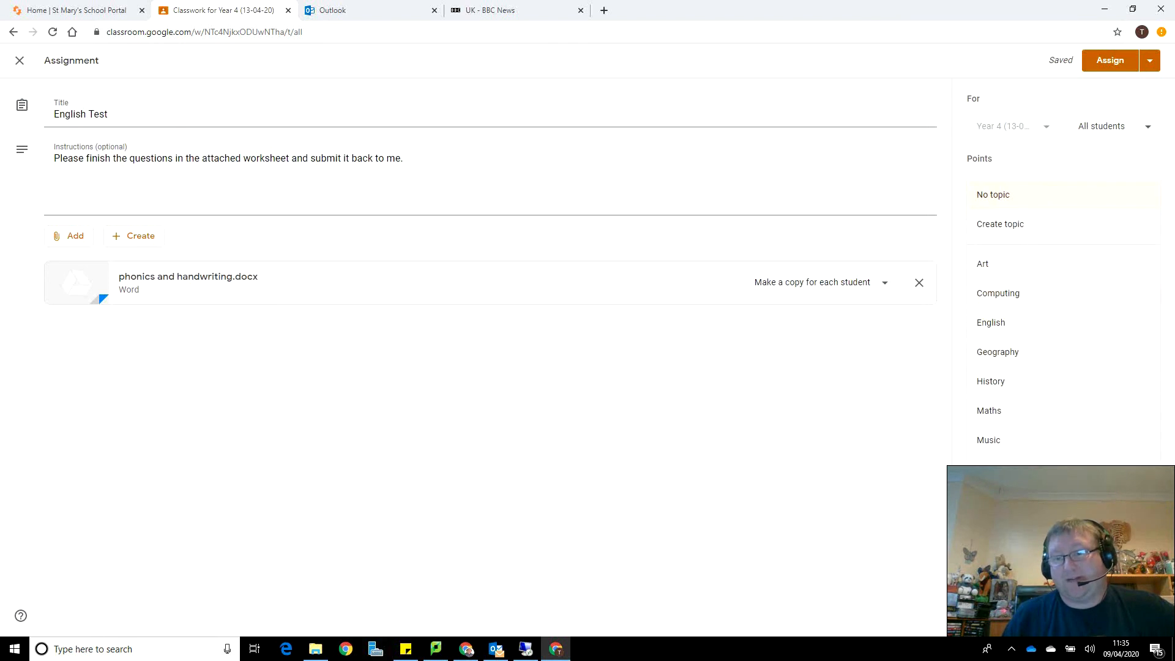
left_click(1018, 232)
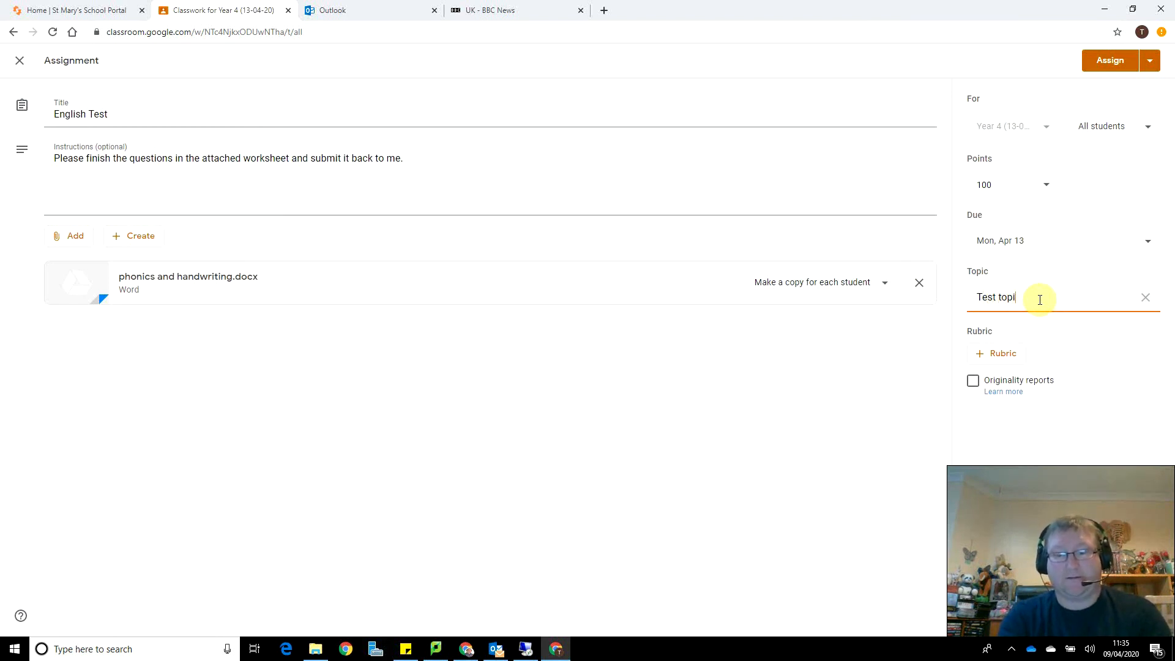
left_click(1144, 65)
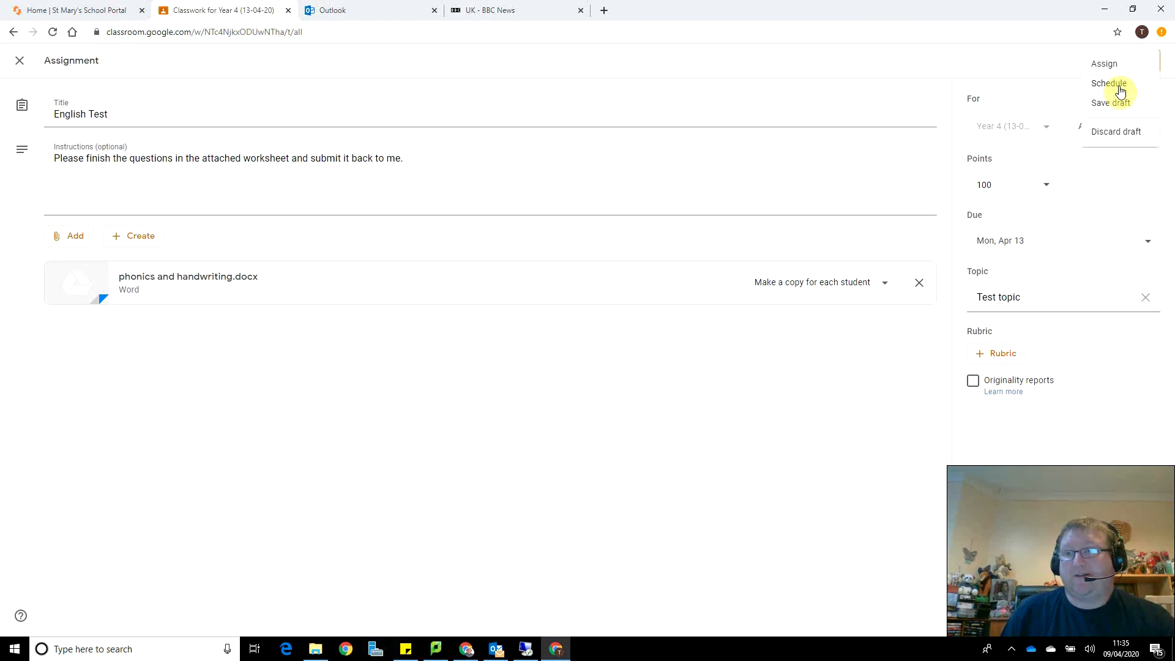
left_click(1105, 64)
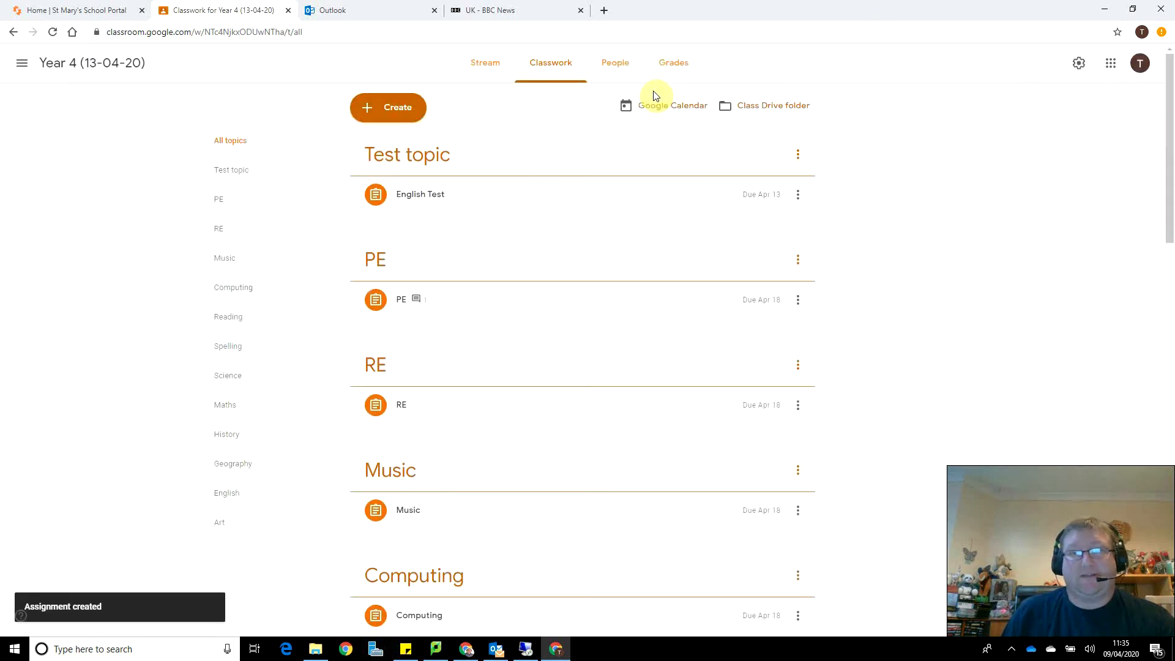
Open the English Test assignment from the class stream, review its student work and instructions, and return to the stream
left_click(471, 71)
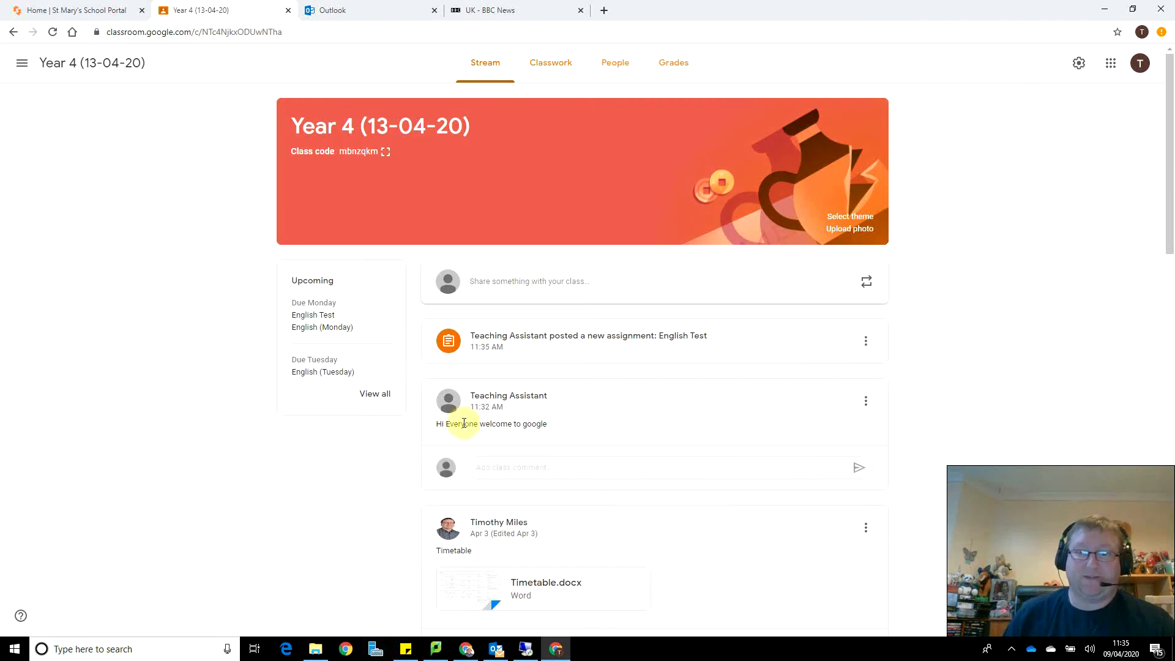
left_click(582, 350)
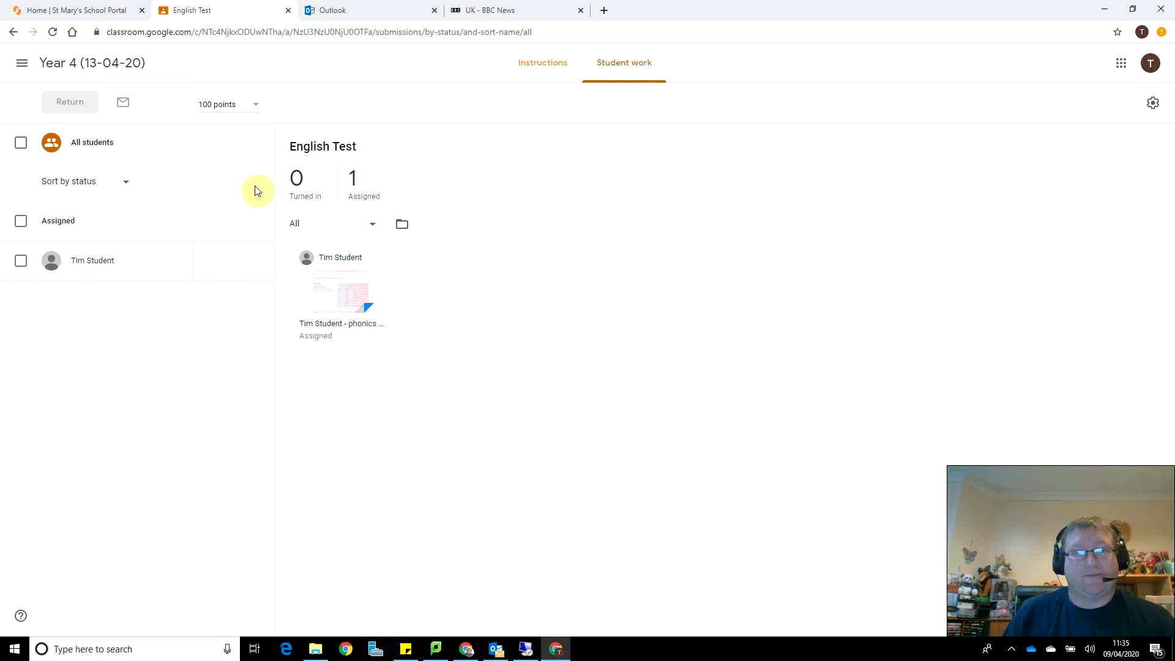
left_click(540, 74)
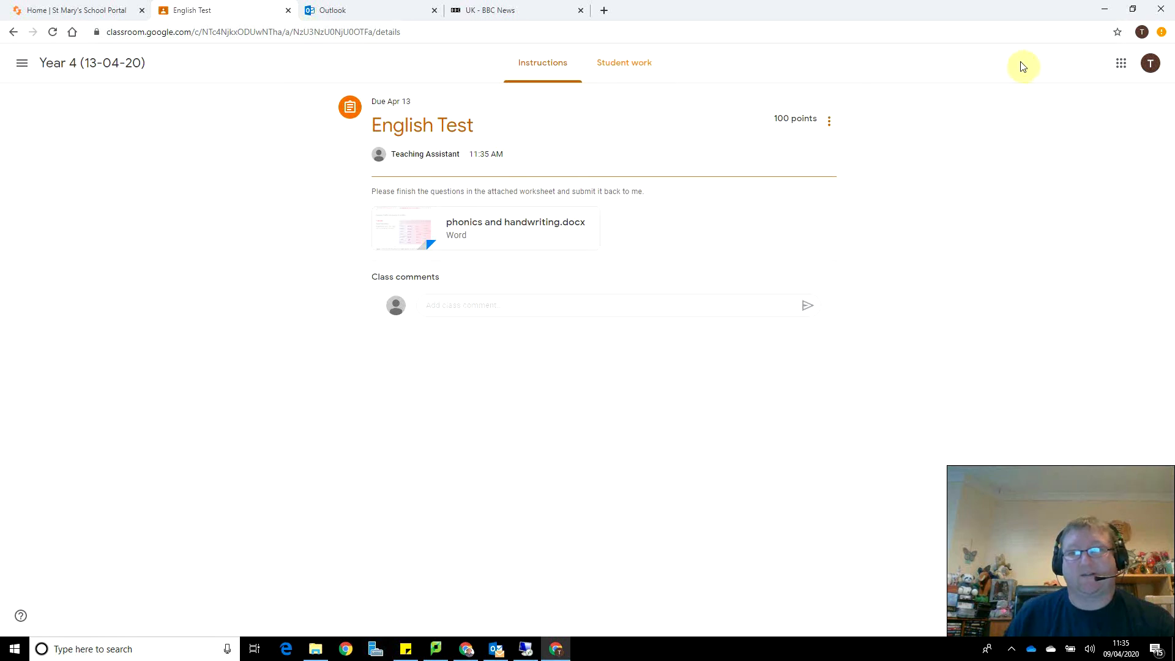
left_click(19, 58)
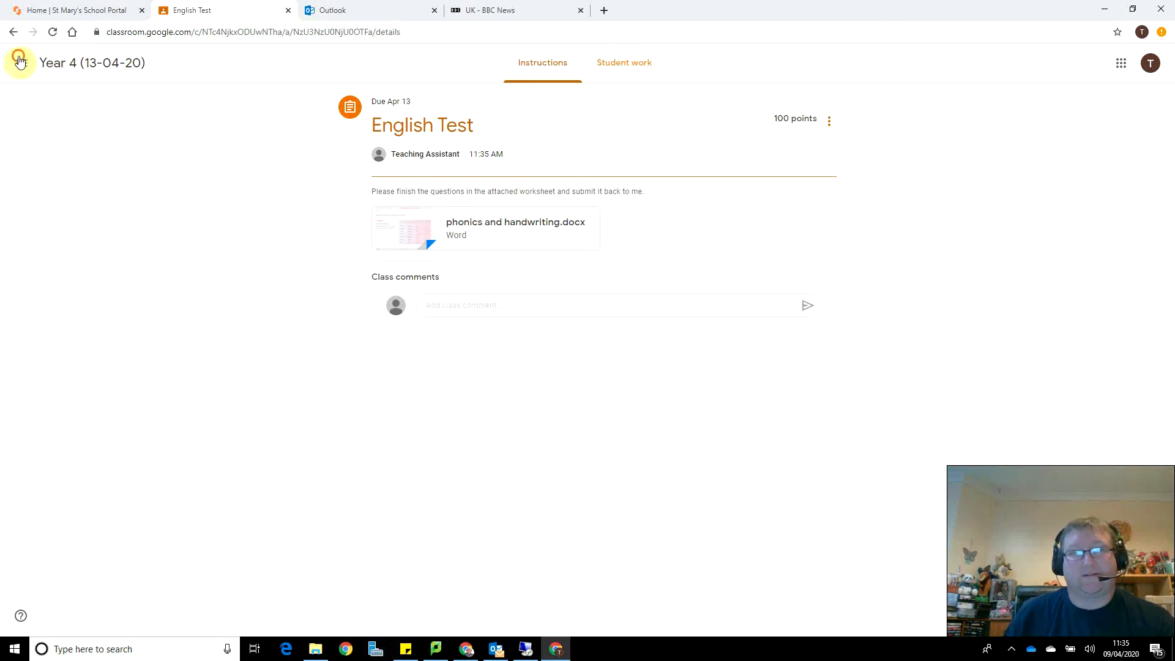
left_click(68, 206)
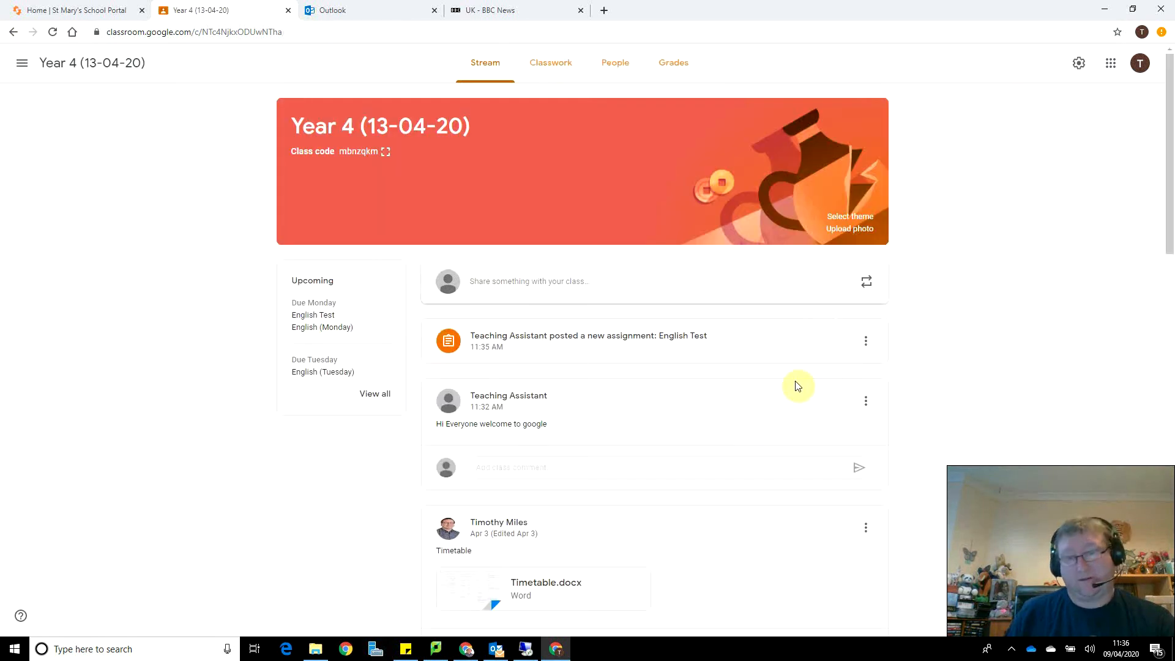
Start a new quiz assignment with a blank Google Forms quiz in the classwork and dismiss the rubric tip
left_click(544, 64)
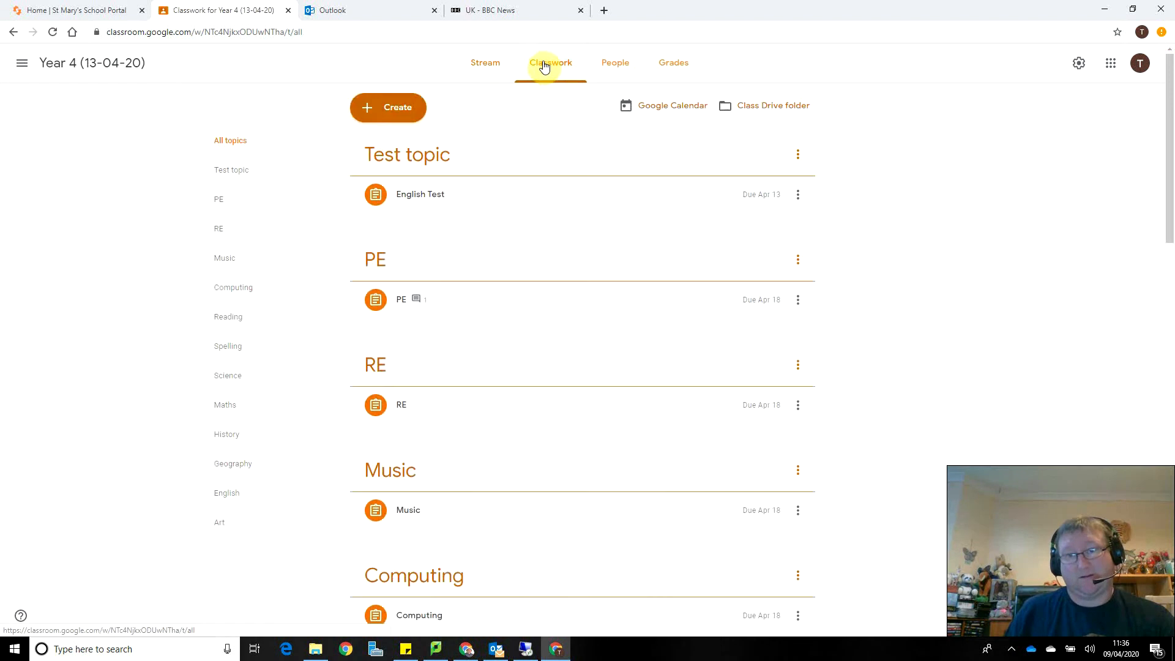
left_click(403, 106)
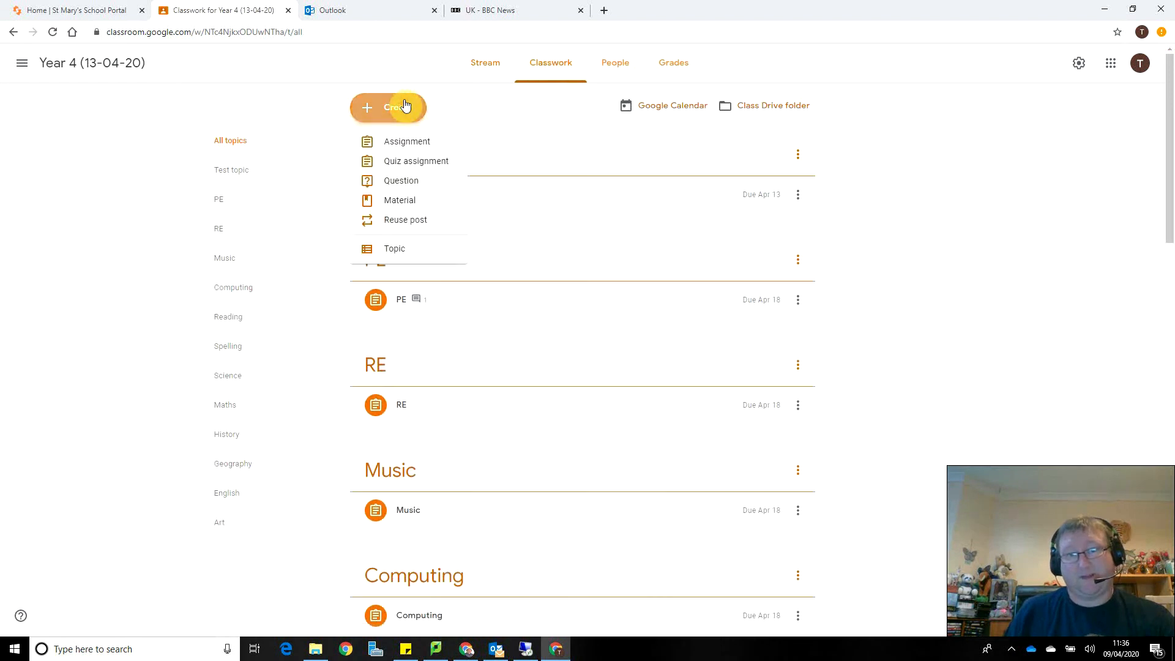
left_click(400, 162)
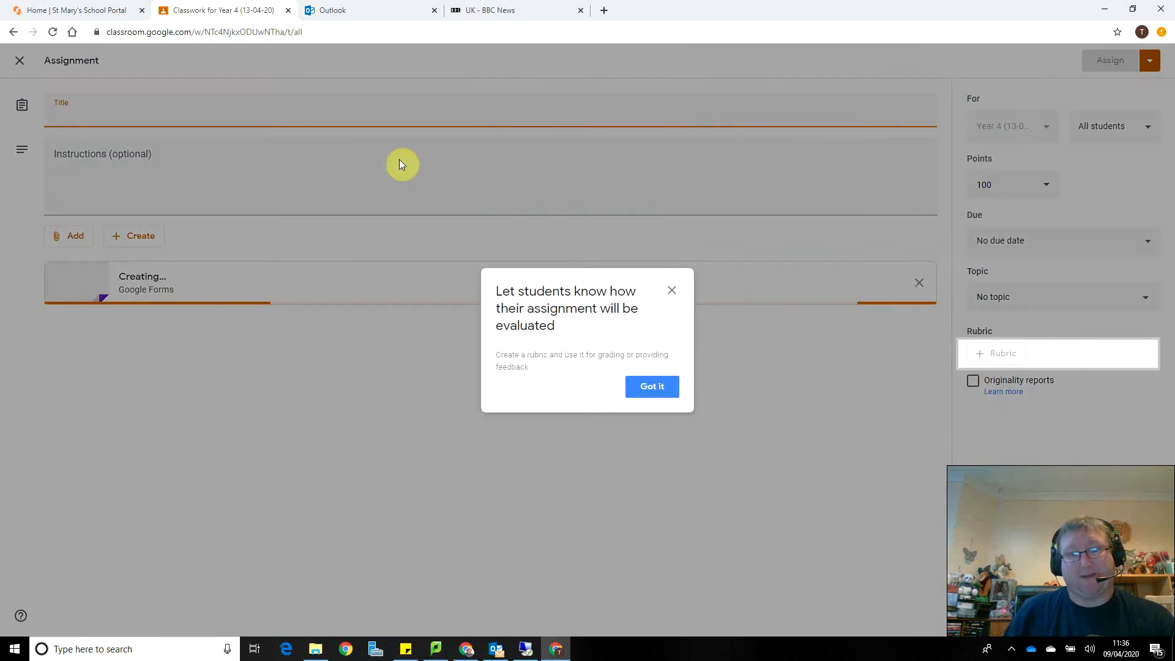
left_click(650, 387)
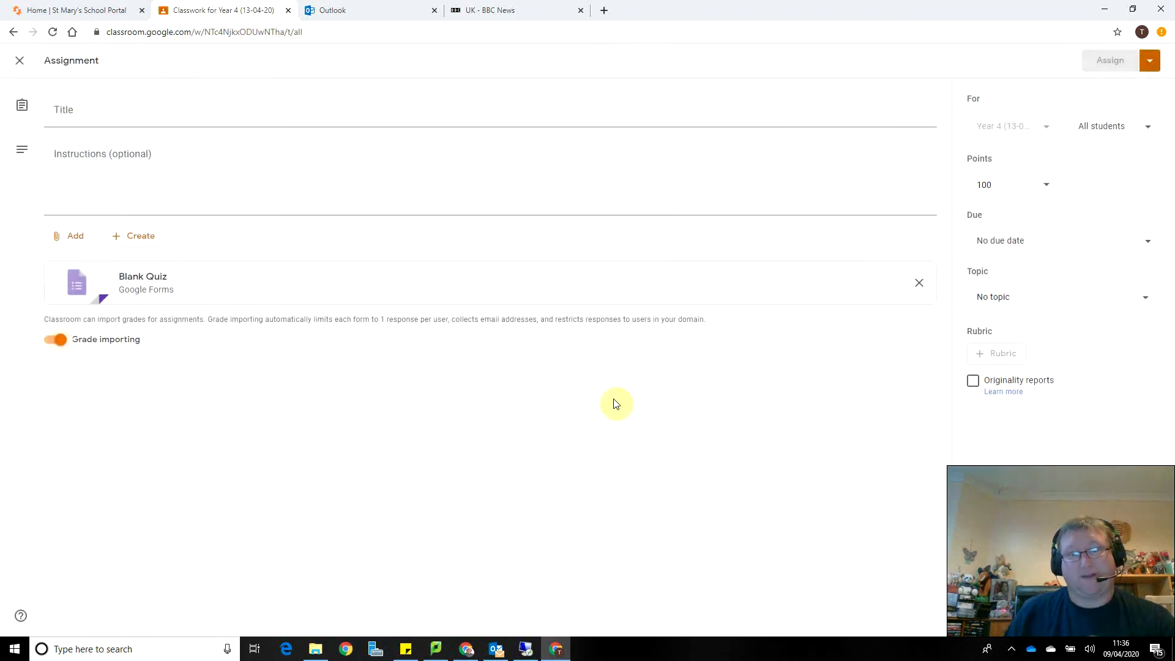
Open the attached Blank Quiz form, decline the tour, and enter a first question asking whether the named teacher is cool
left_click(164, 295)
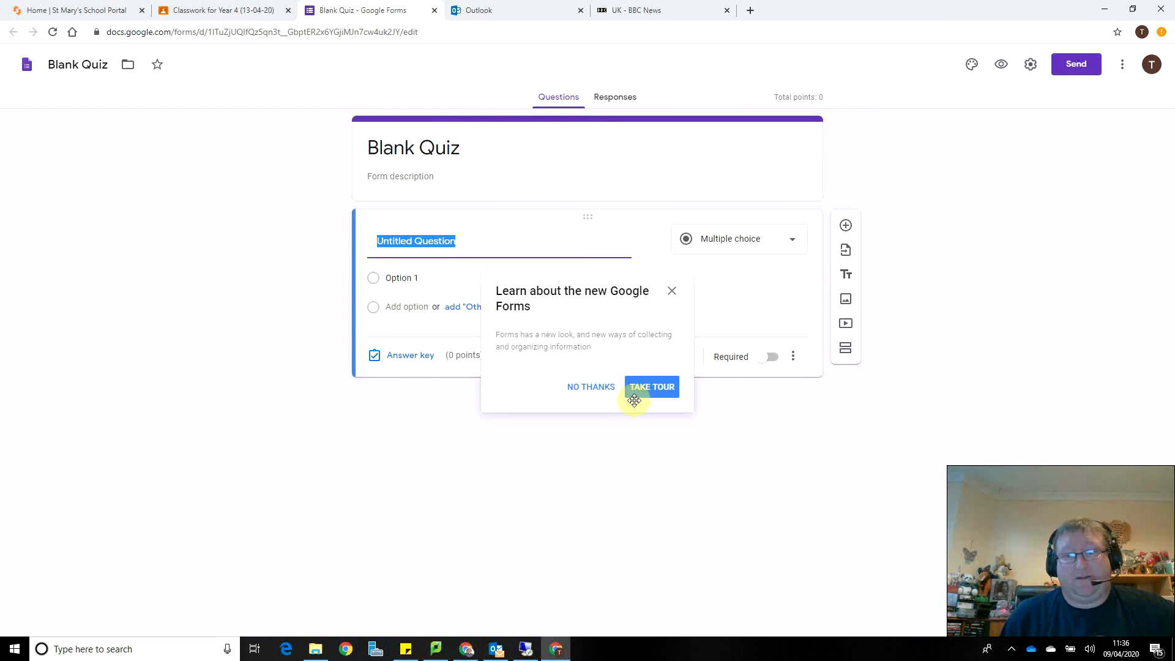
left_click(588, 390)
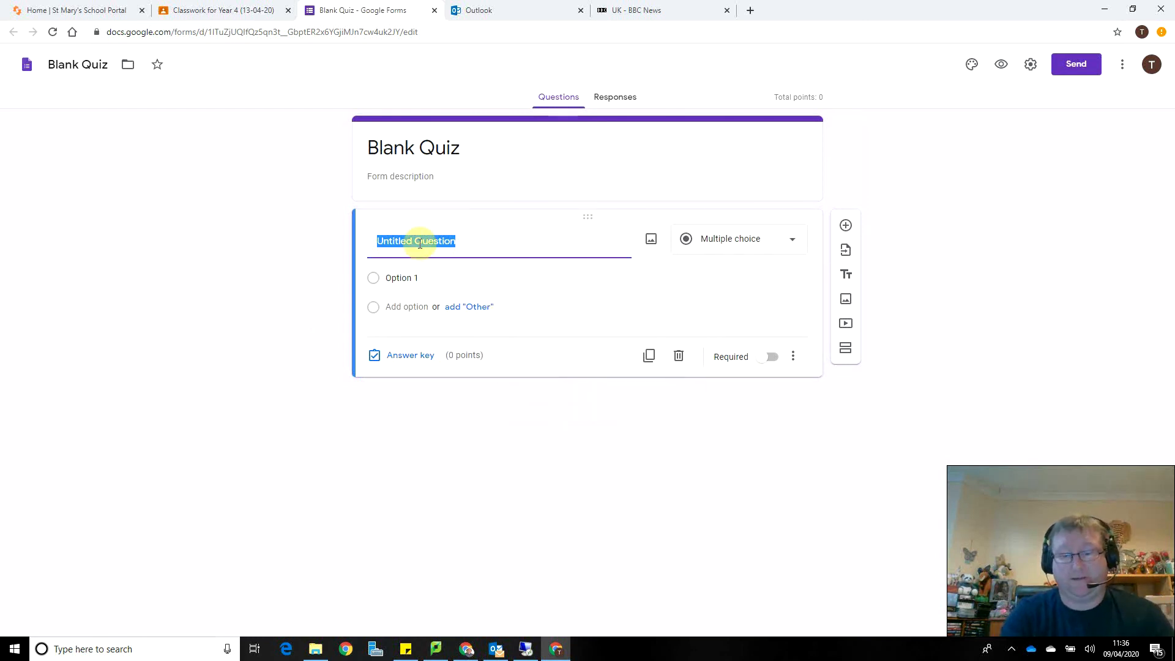
type("Is")
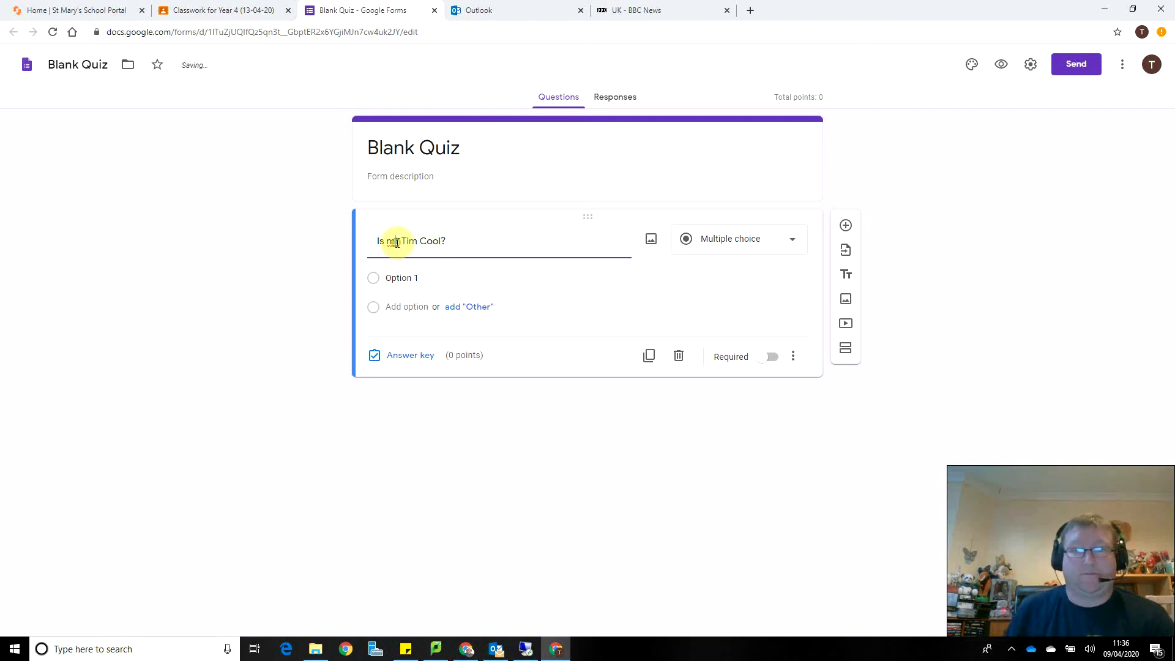
left_click(397, 243)
key("BackSpace")
type("M")
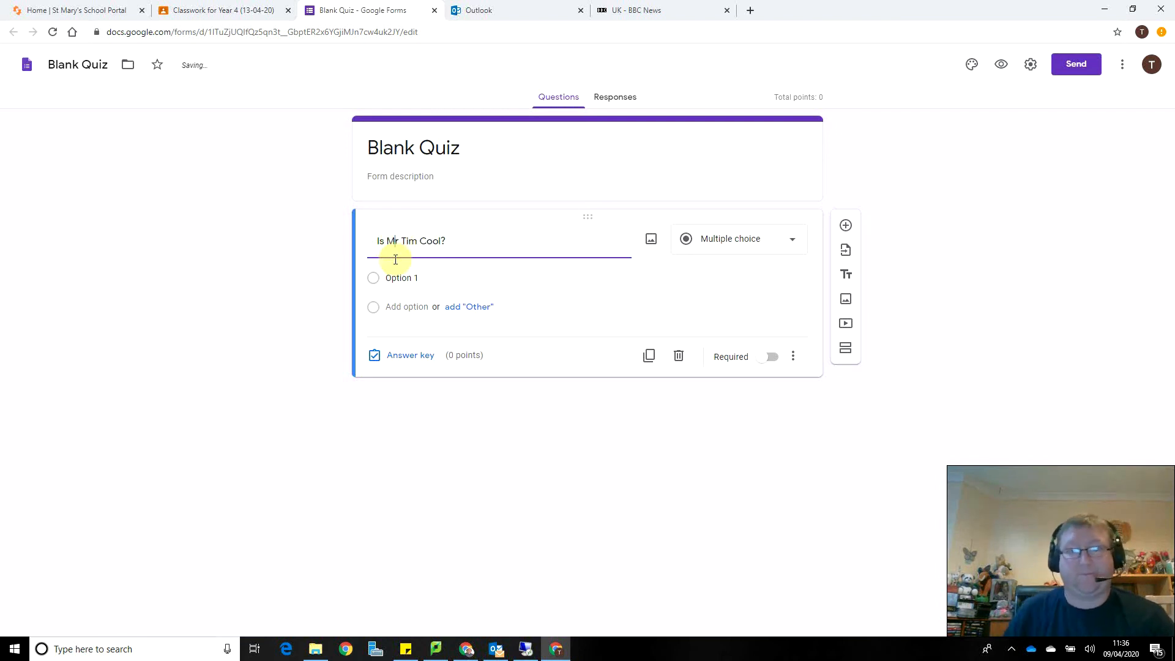
Give the first question the answer options Yes and No, and add a second blank question
left_click(400, 275)
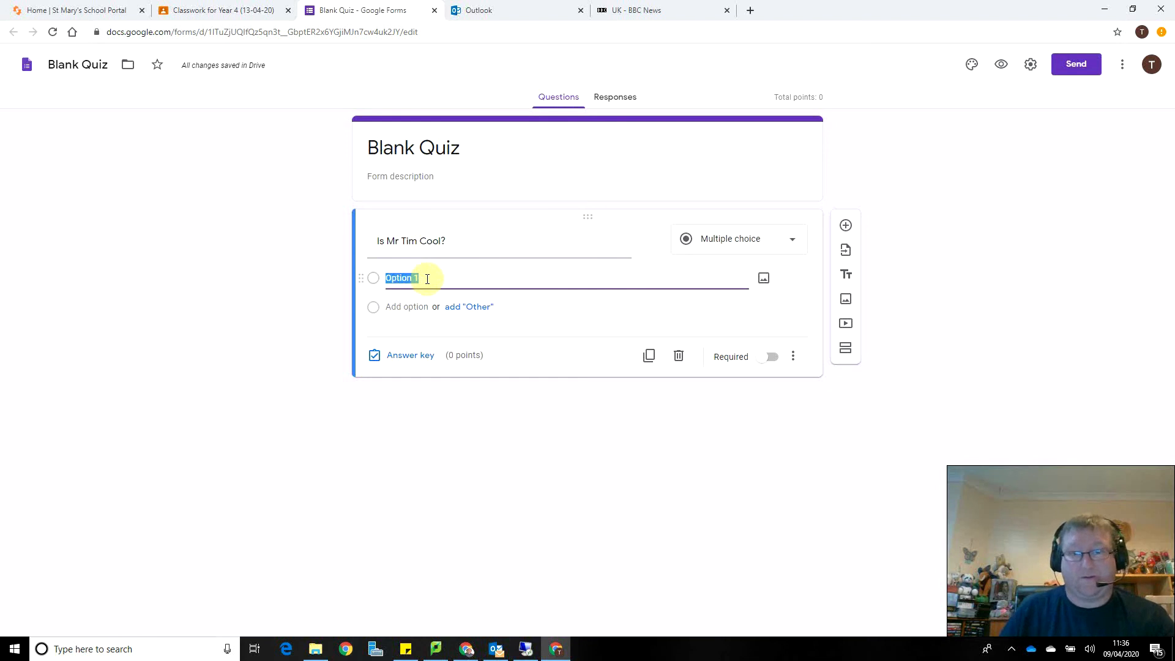
type("Yes")
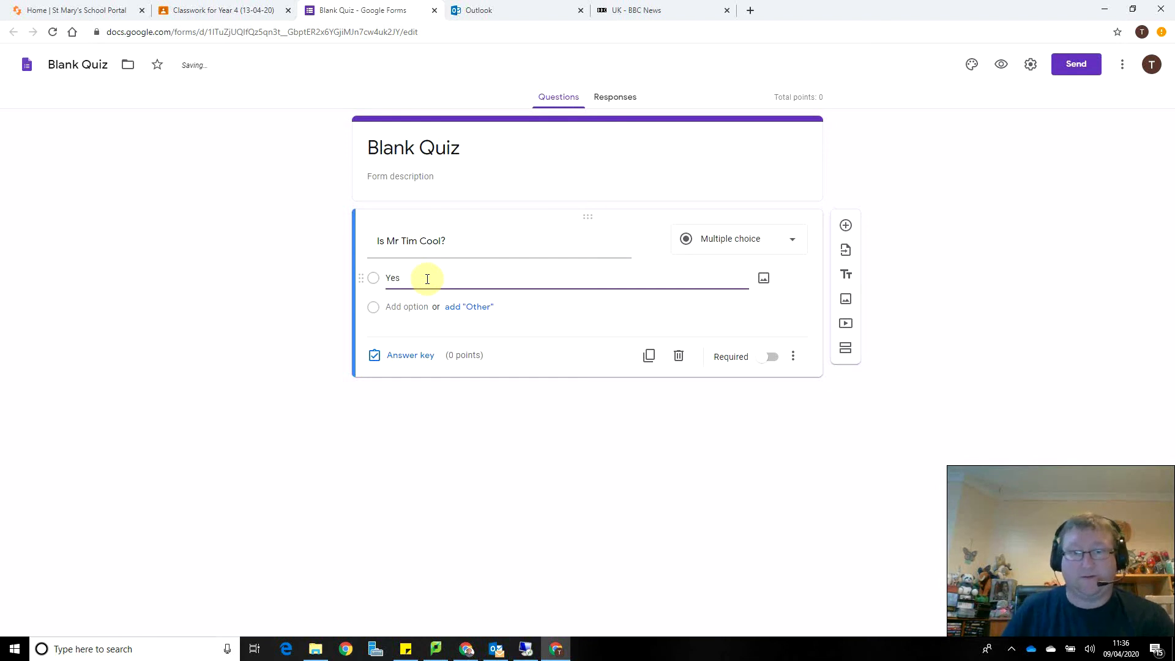
left_click(417, 321)
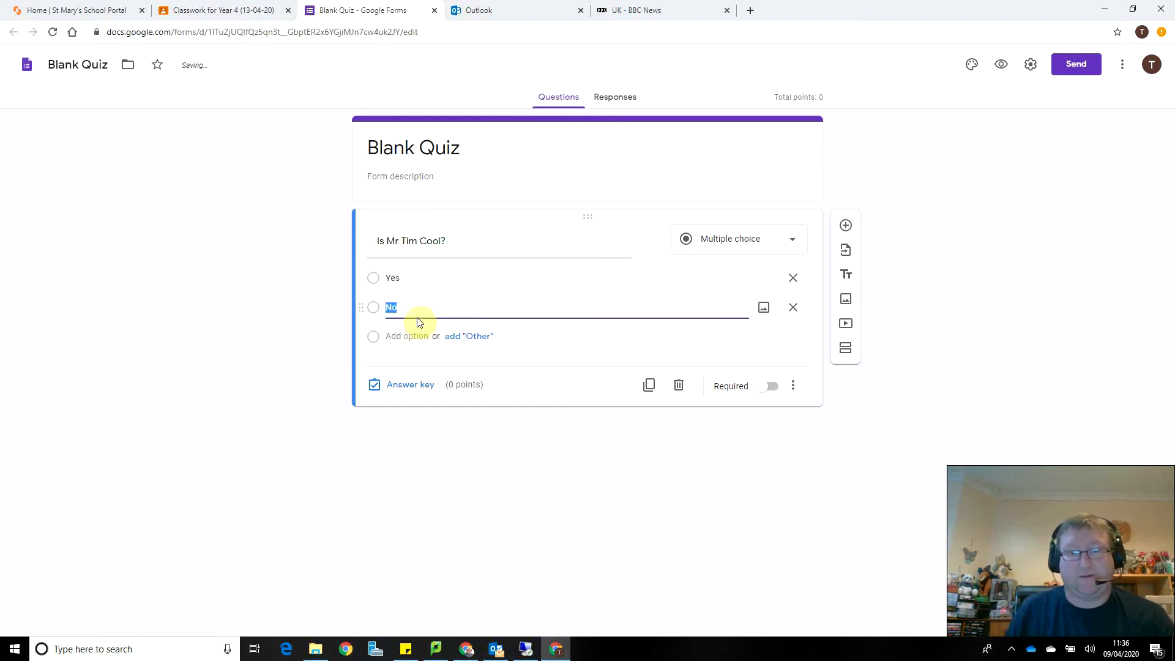
left_click(891, 399)
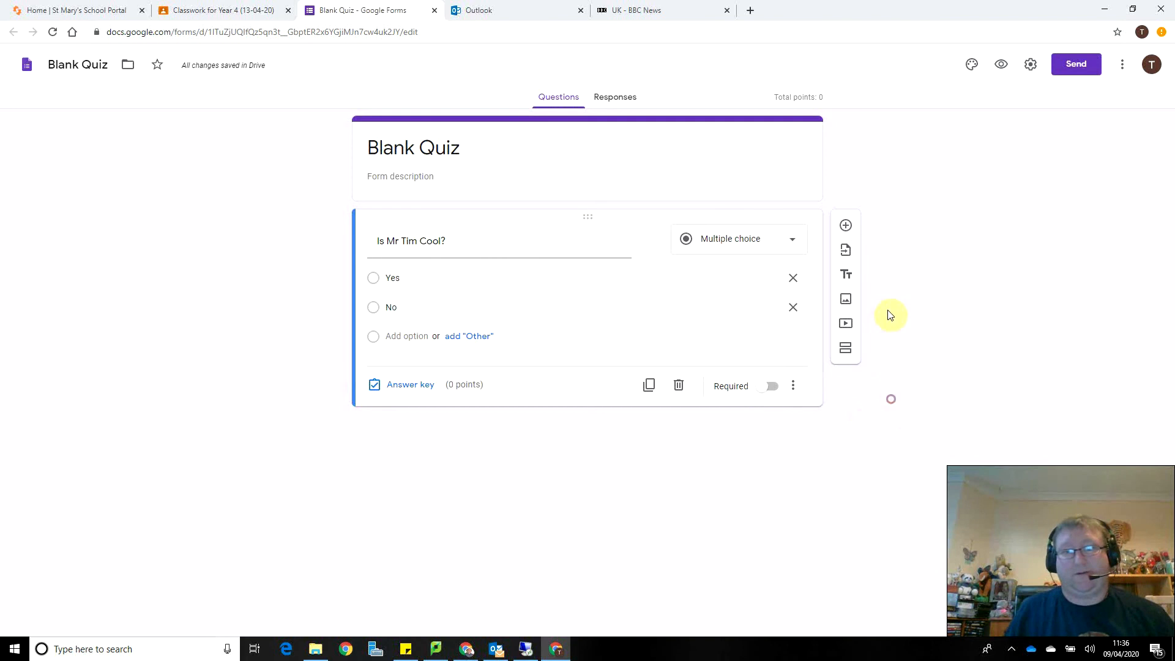
left_click(854, 224)
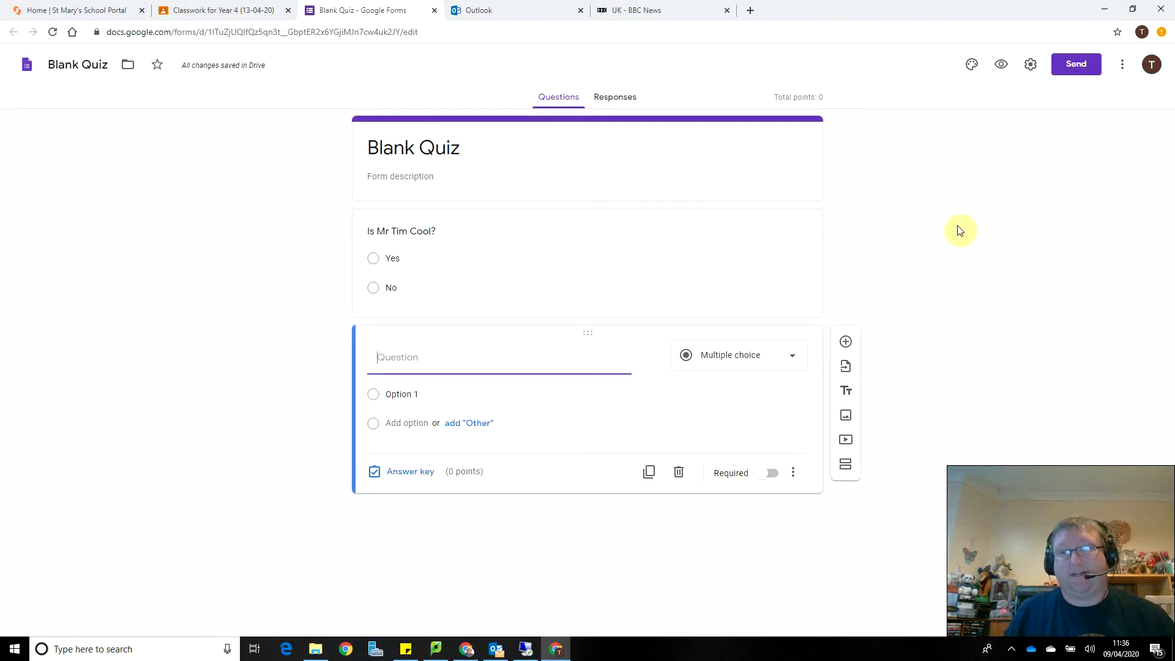
View the form's sending options without sending it, and close the quiz form to return to the assignment
left_click(1065, 68)
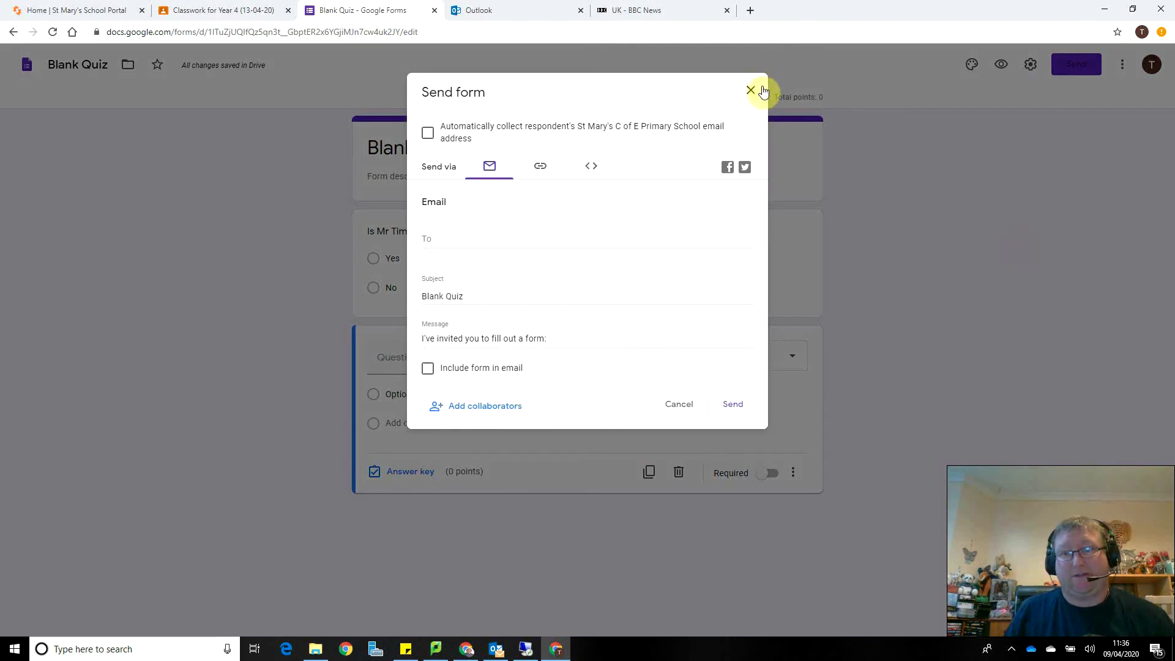
left_click(750, 90)
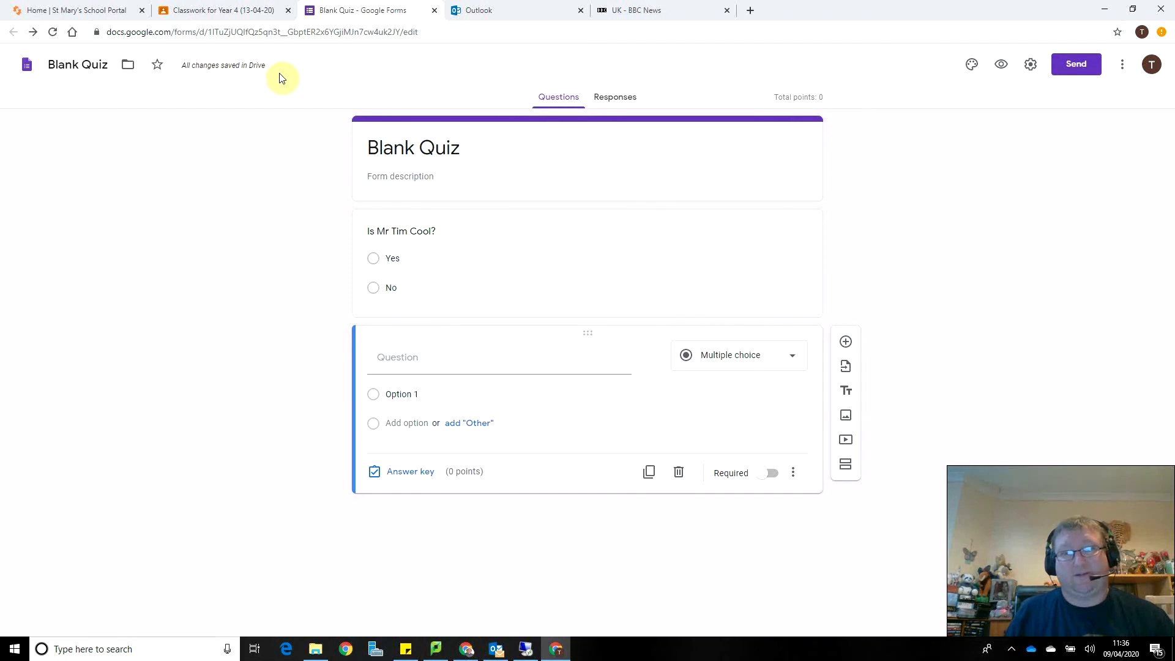
left_click(438, 7)
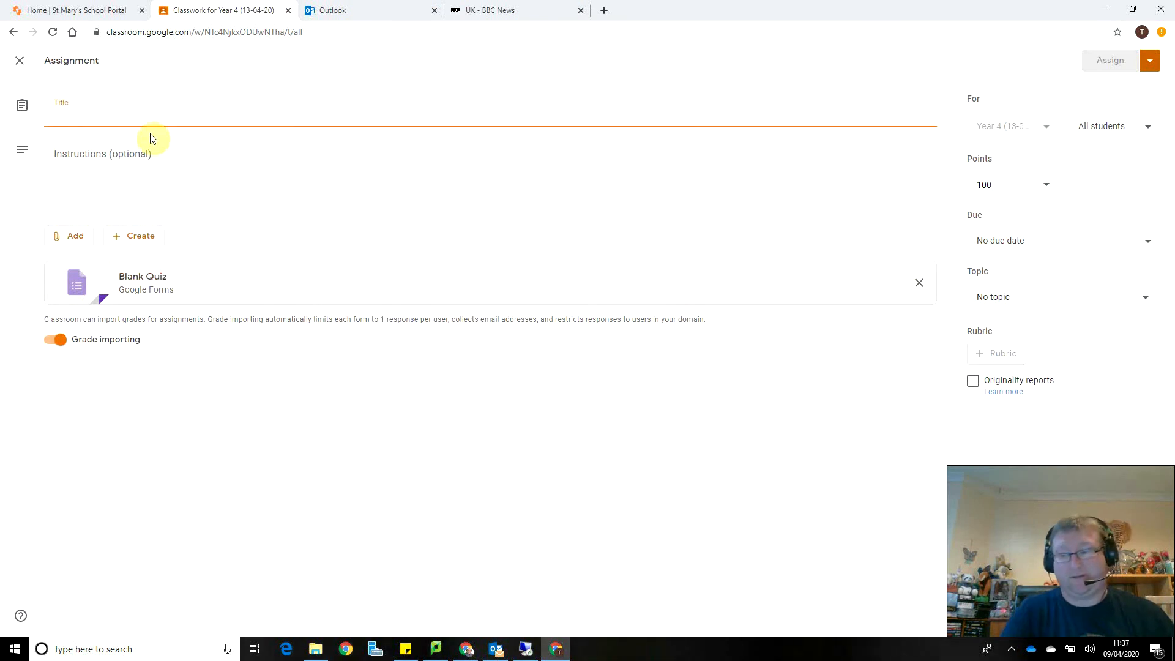
Title the assignment "Quiz" with the instructions "Please Complete" and set its due date to Apr 13, 2020
type("uiz")
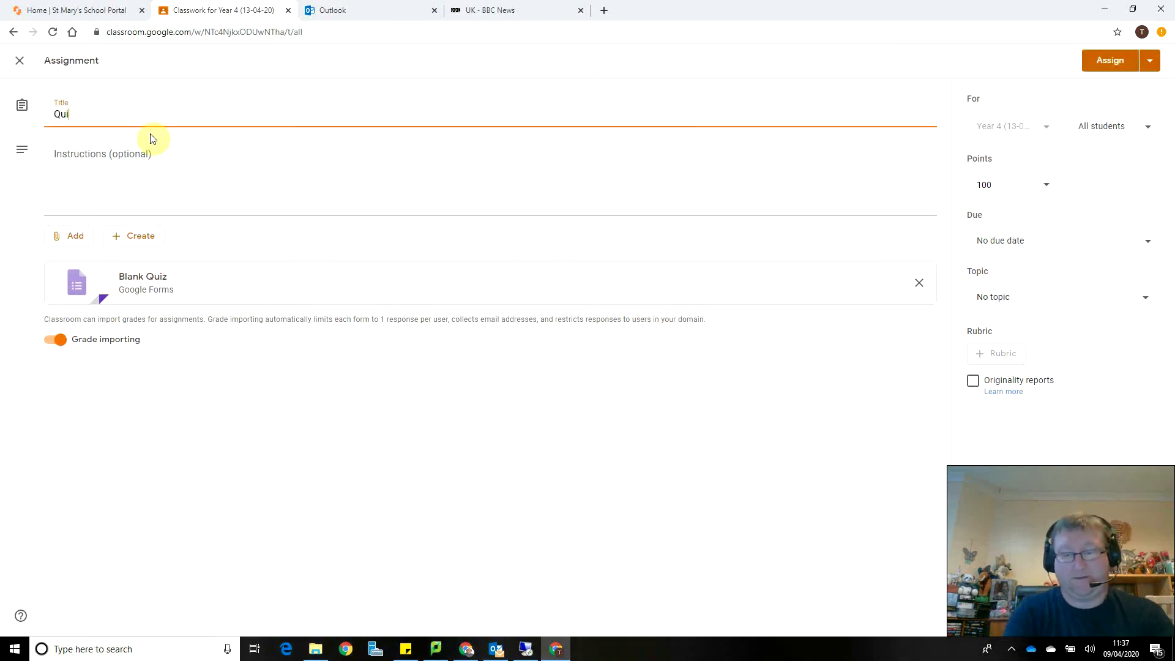
key("Tab")
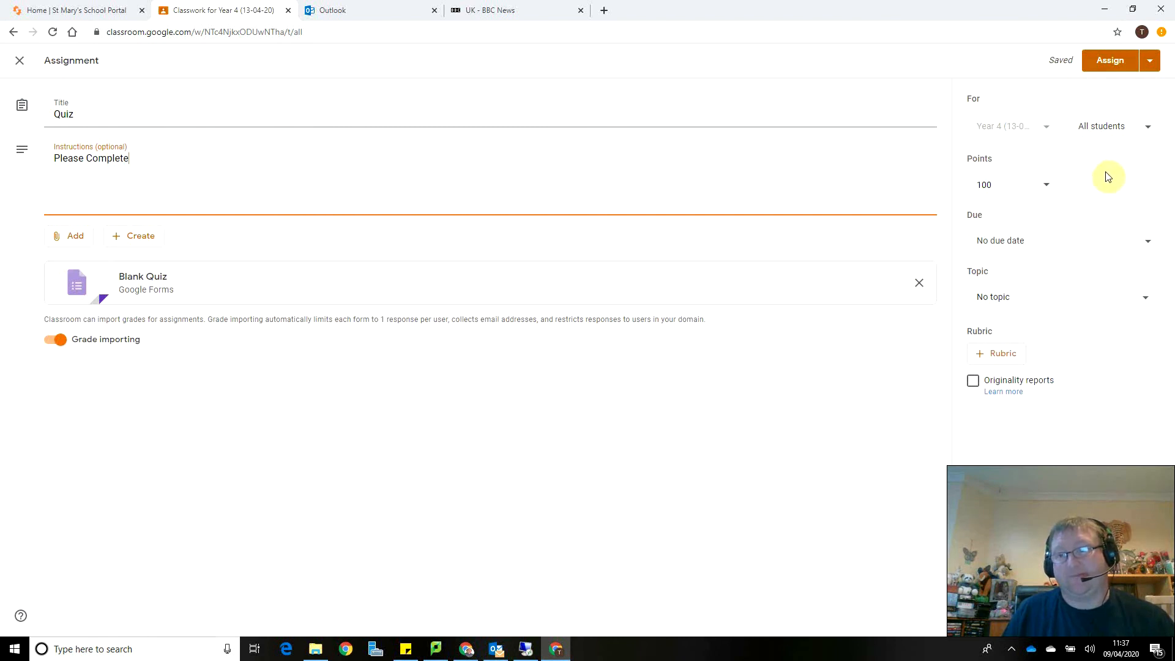
left_click(1134, 244)
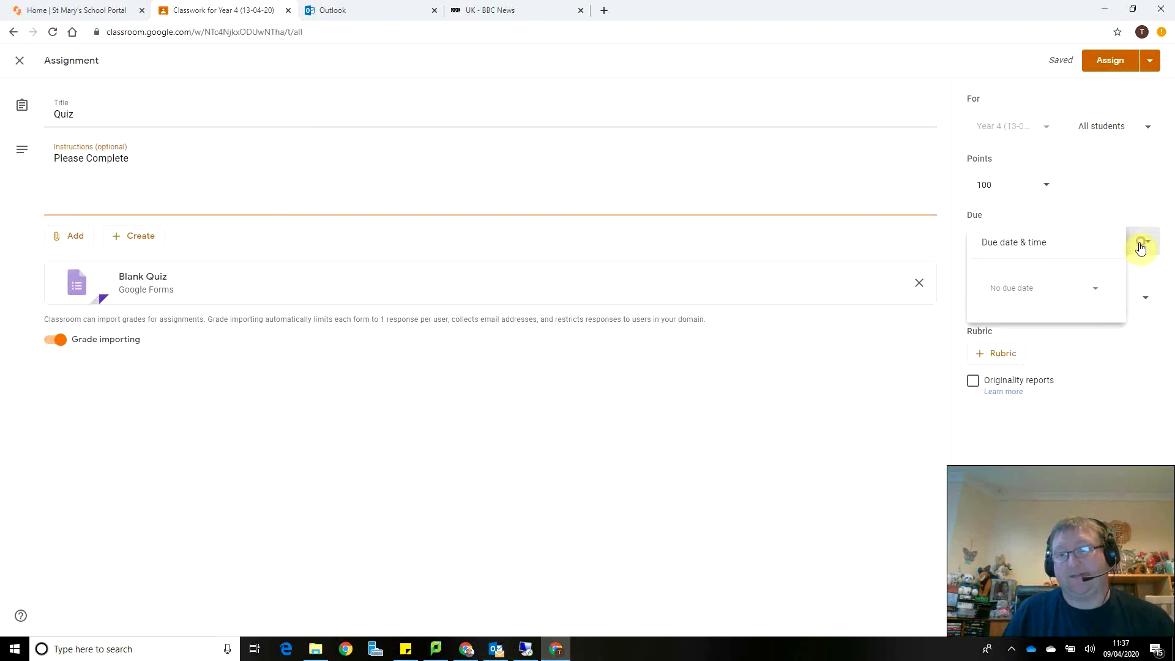
left_click(1097, 295)
left_click(1015, 385)
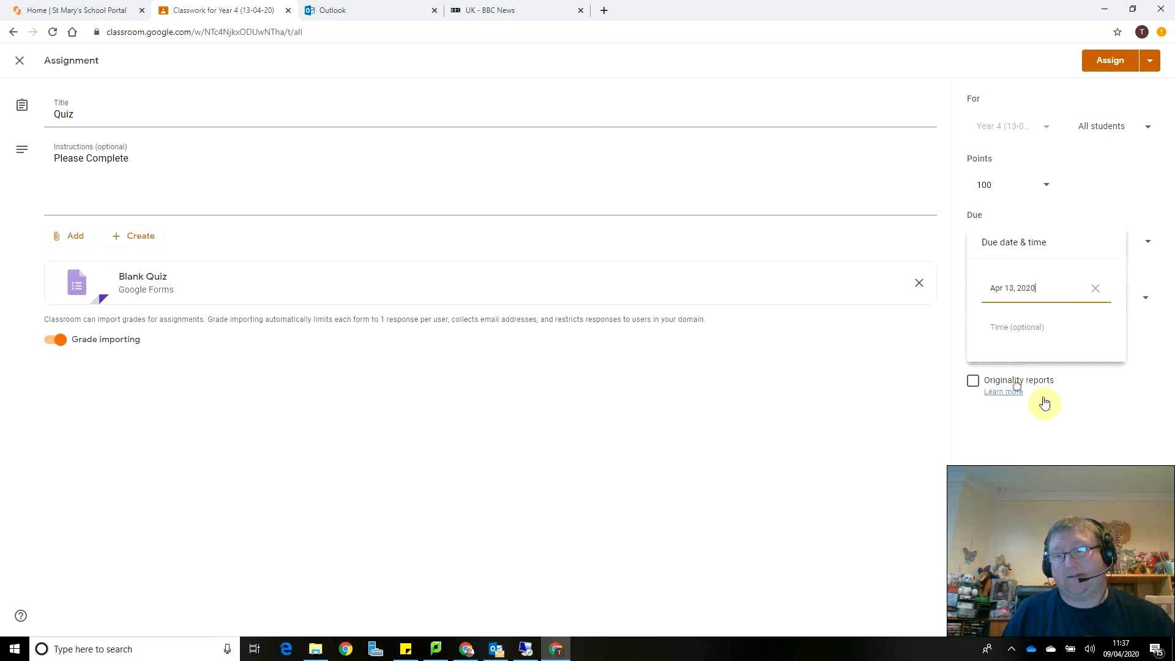
left_click(1044, 403)
Assign the quiz to the class immediately and return to the class stream
left_click(1148, 61)
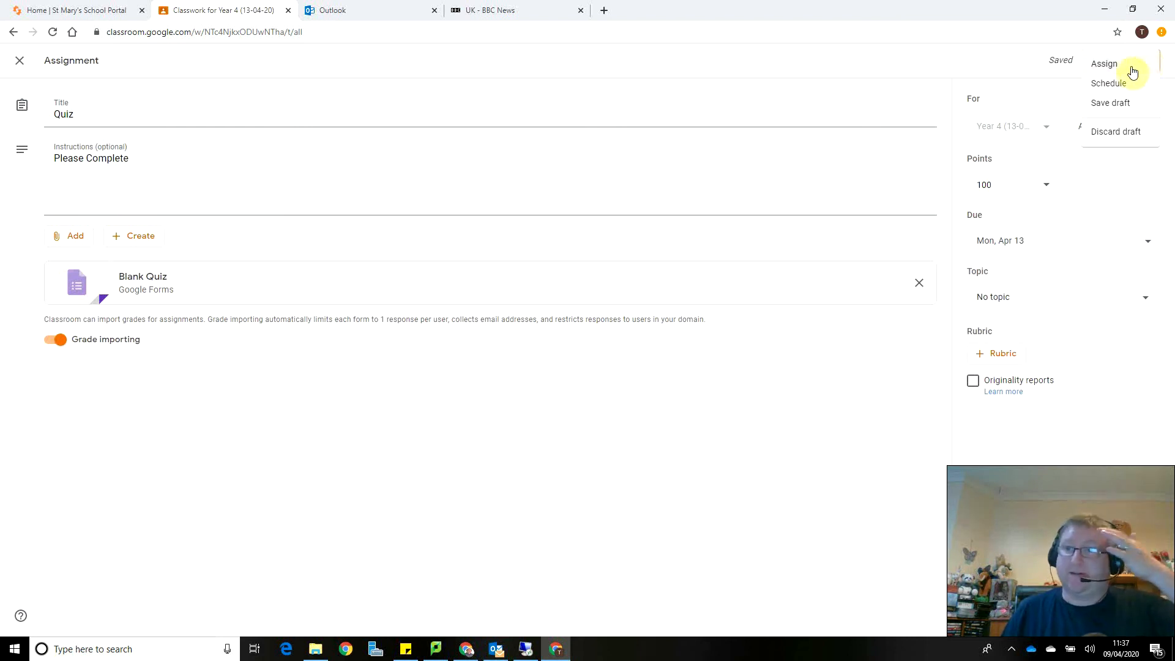
left_click(1122, 65)
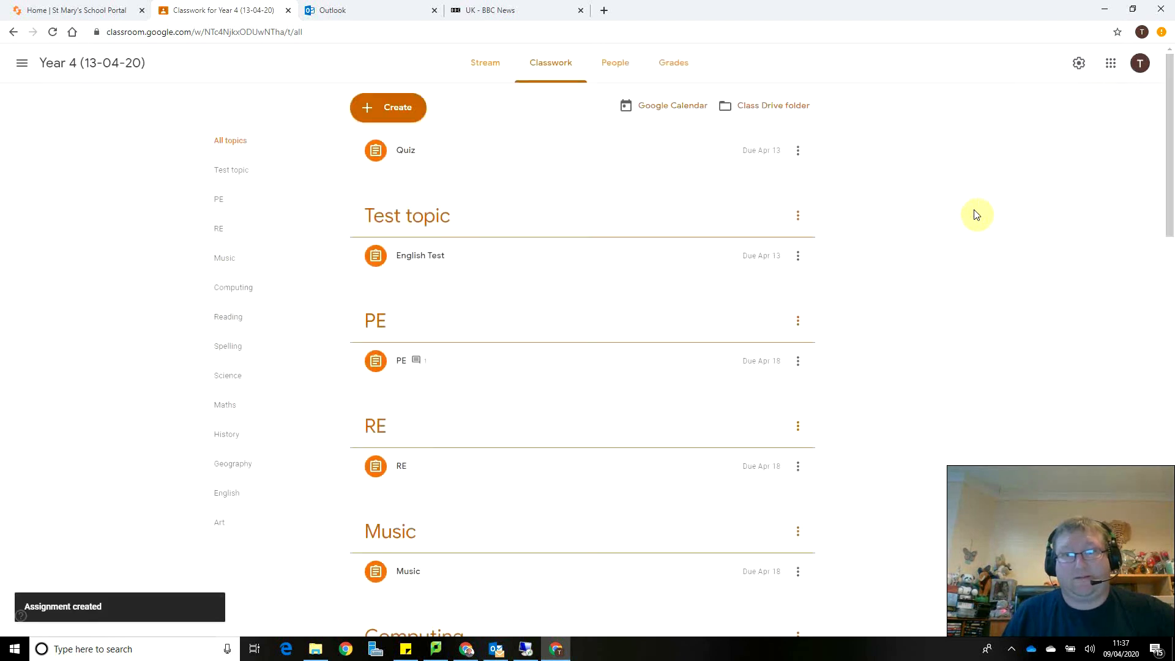
left_click(469, 64)
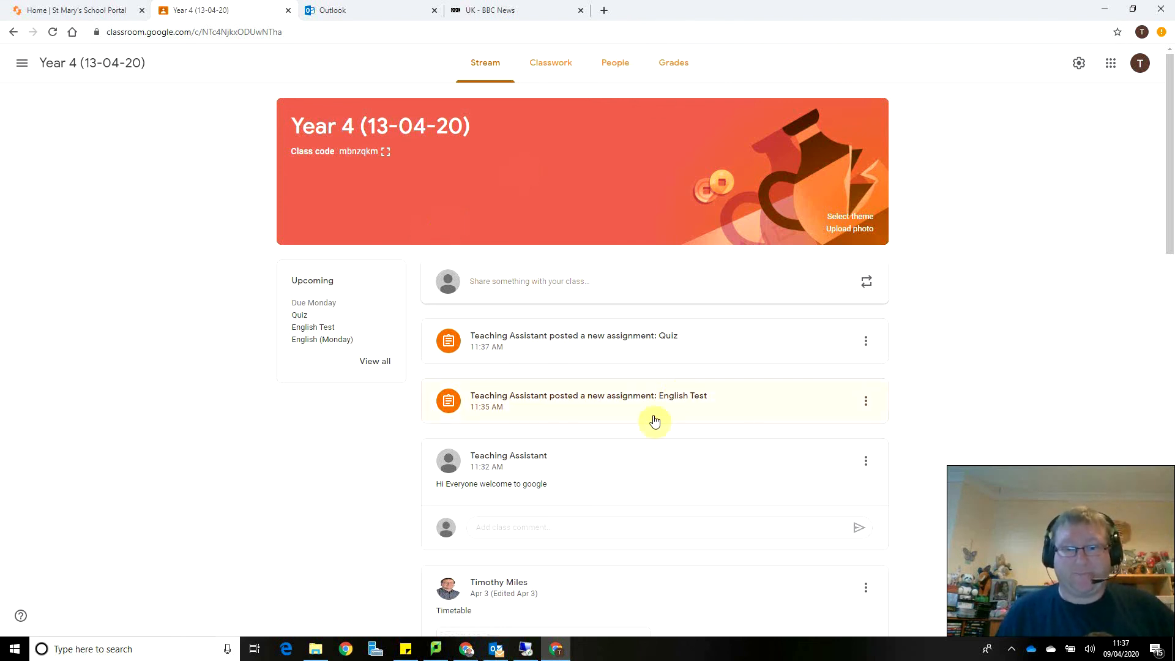
Switch to the student's Google Classroom account and open the English Test assignment from the Year 4 class stream
left_click(1105, 9)
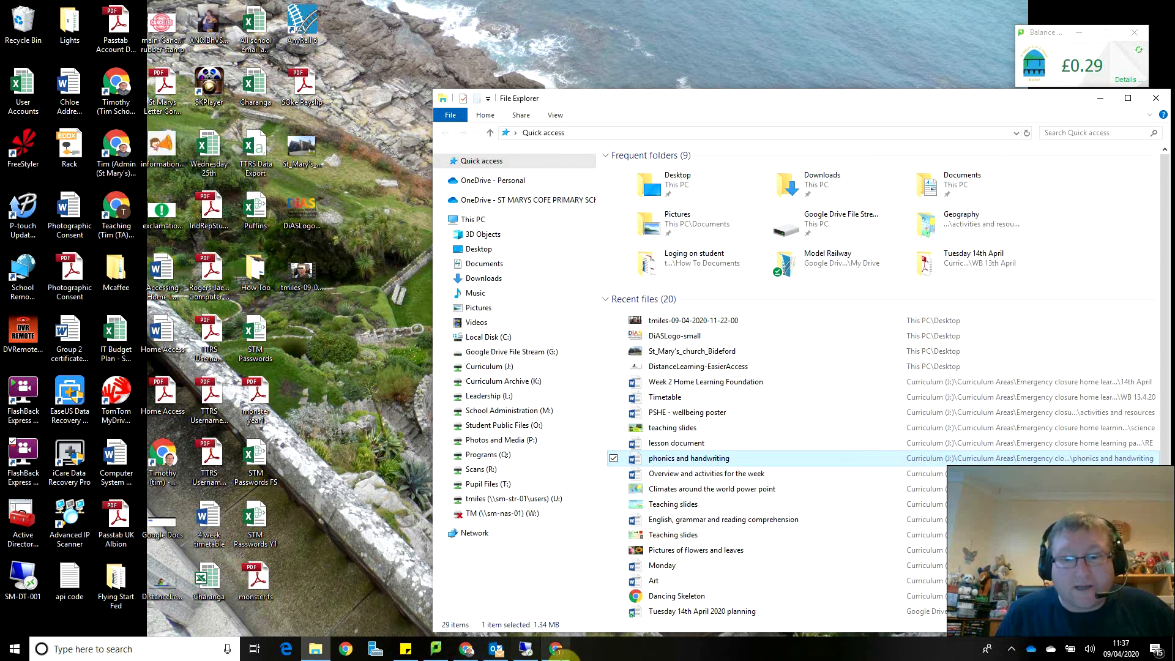
left_click(557, 650)
left_click(1142, 37)
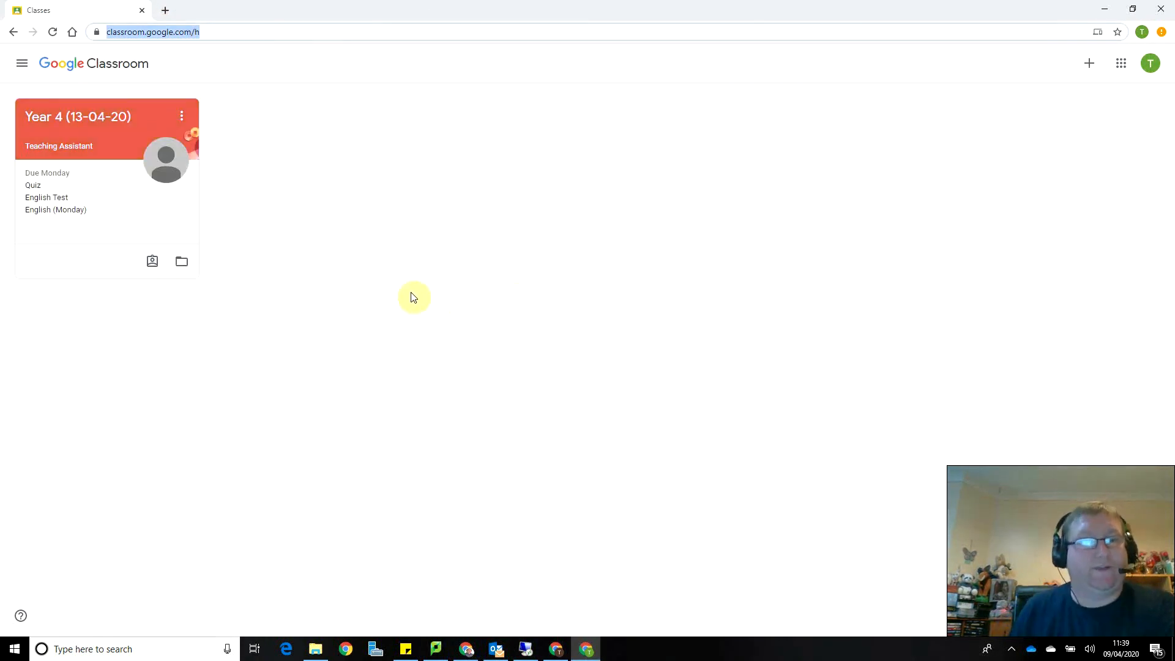
left_click(88, 122)
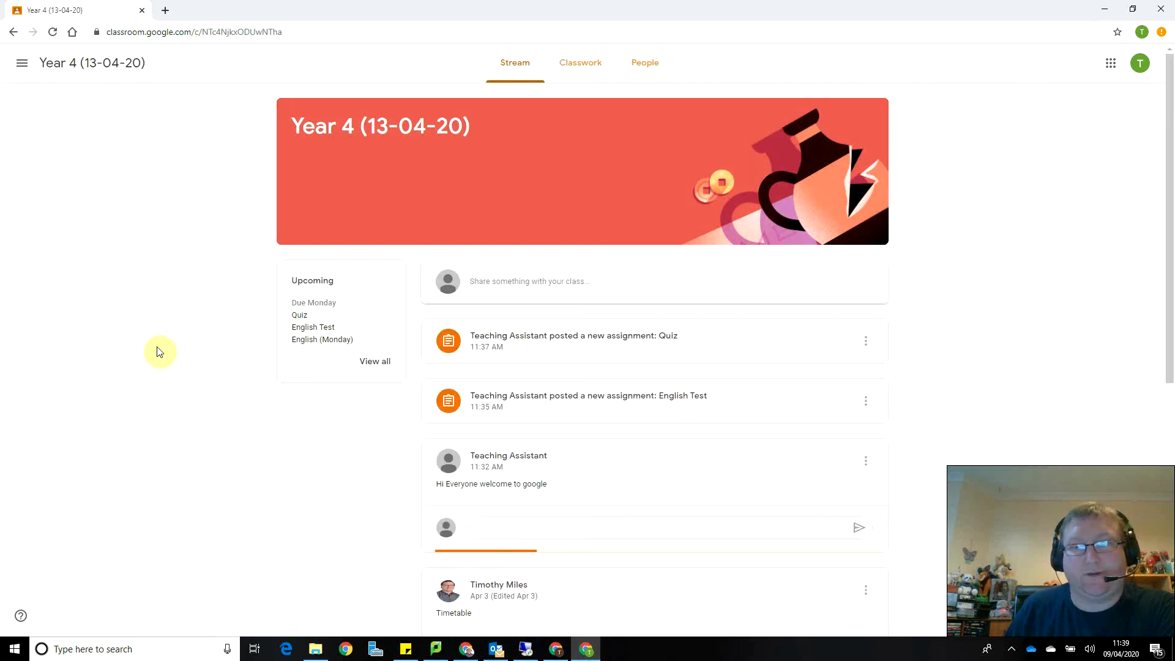
scroll(162, 350, "down", 2)
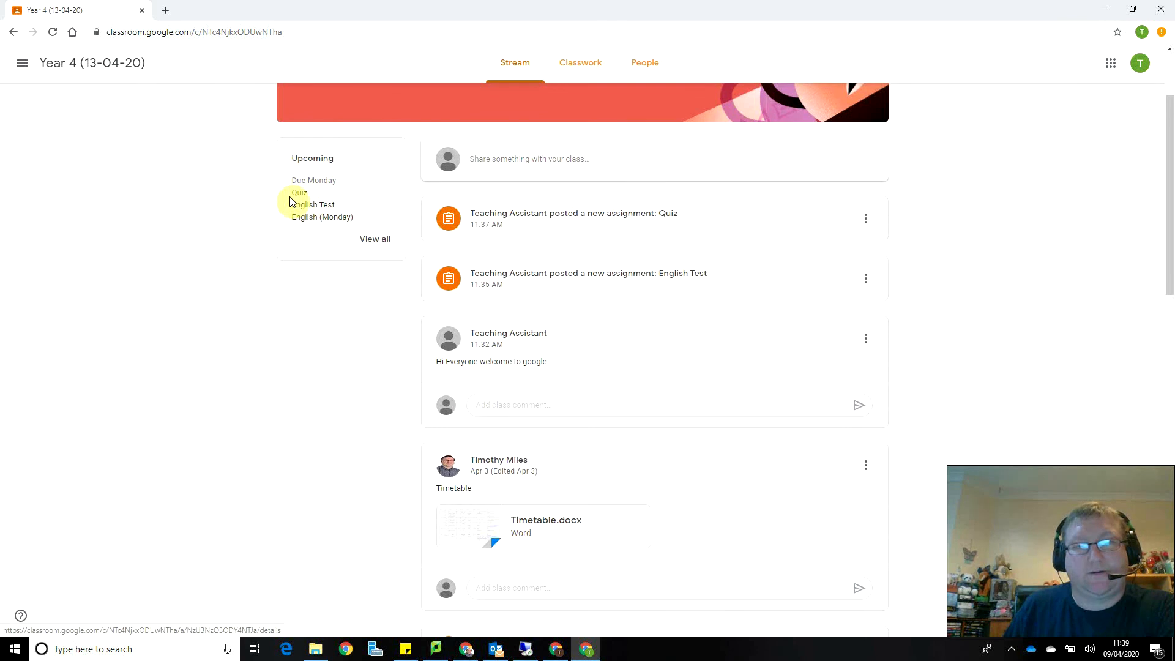
left_click(542, 279)
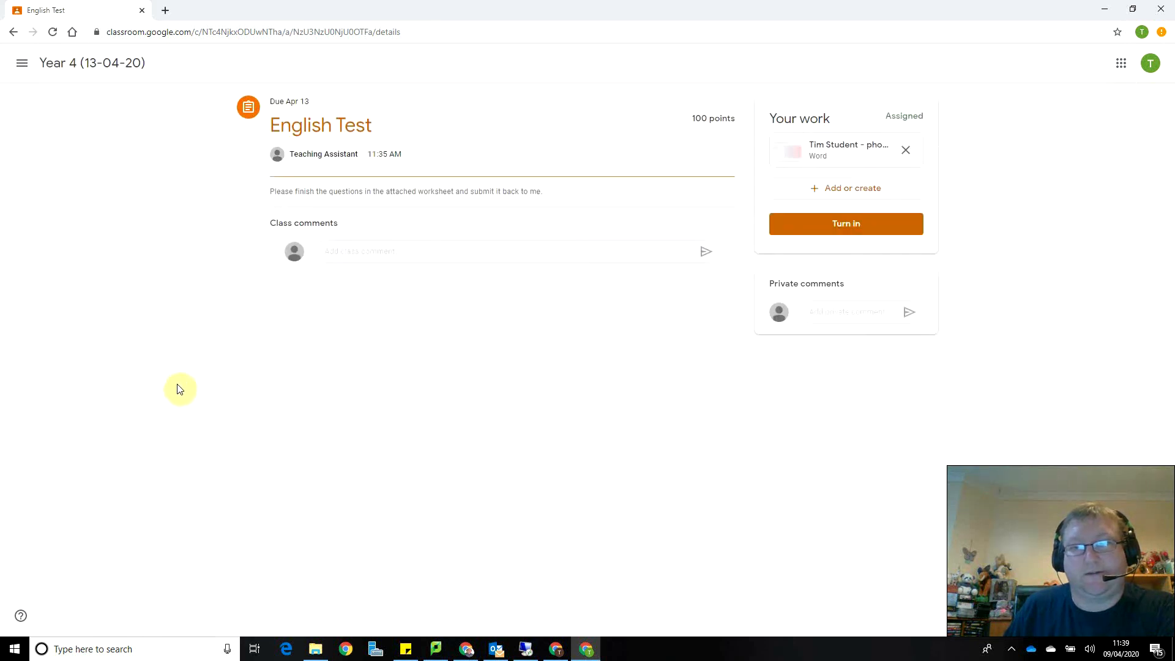
Open the student's phonics and handwriting worksheet in a new window and open it for editing with Google Docs
left_click(837, 156)
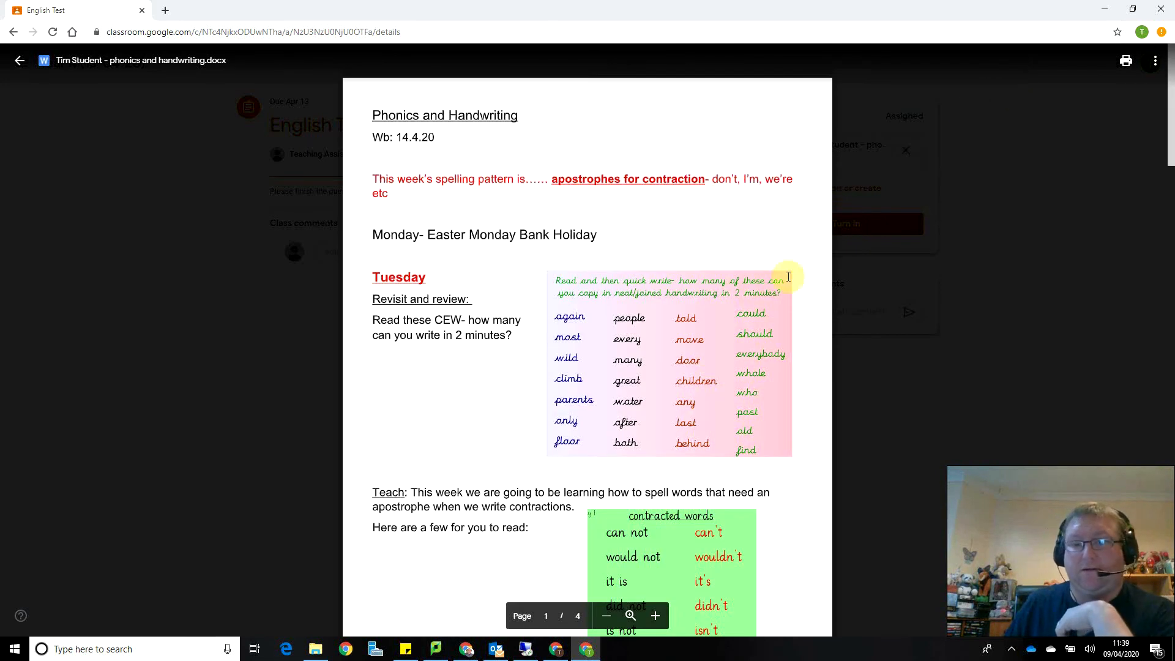
left_click(233, 492)
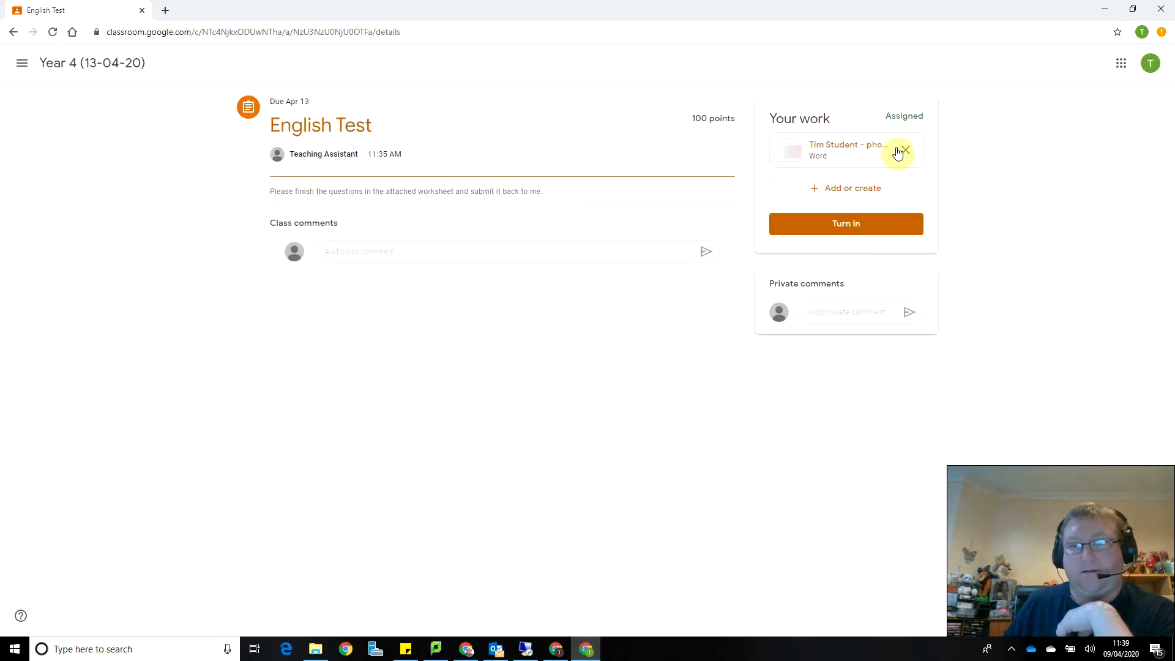
left_click(857, 151)
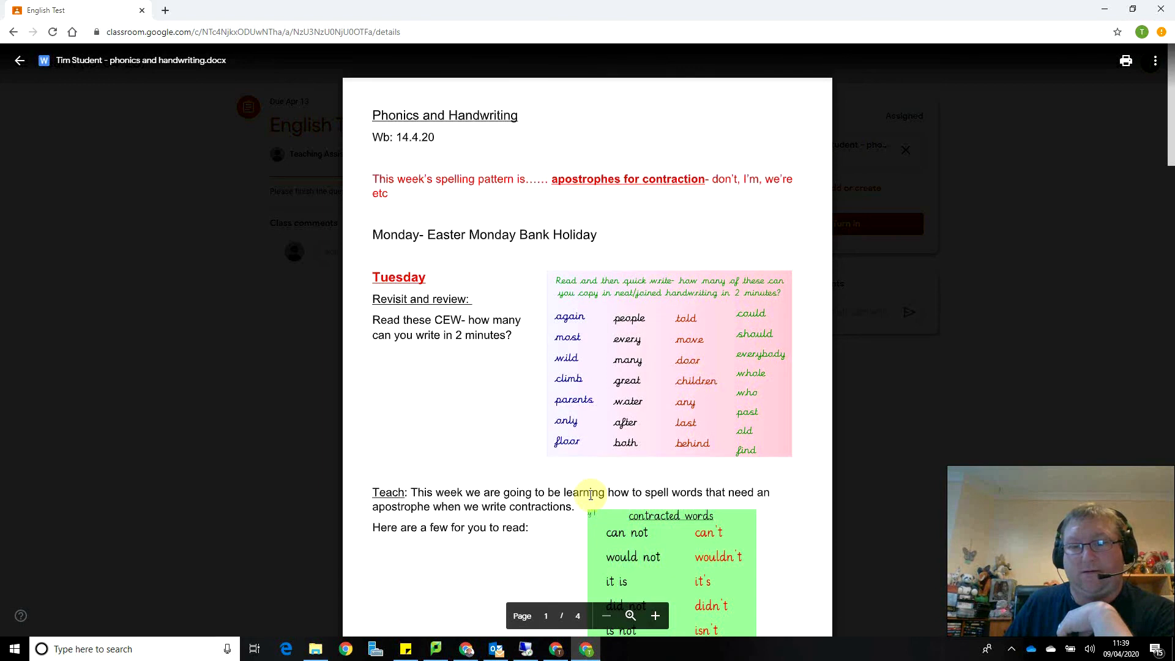
left_click(1153, 67)
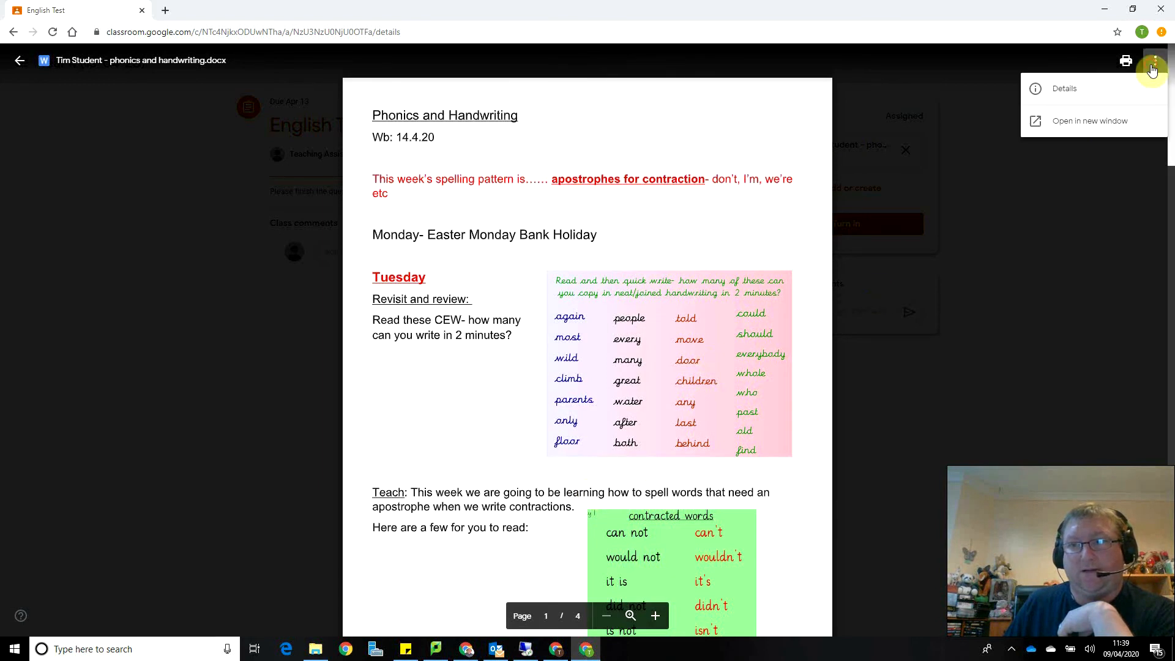
left_click(1096, 121)
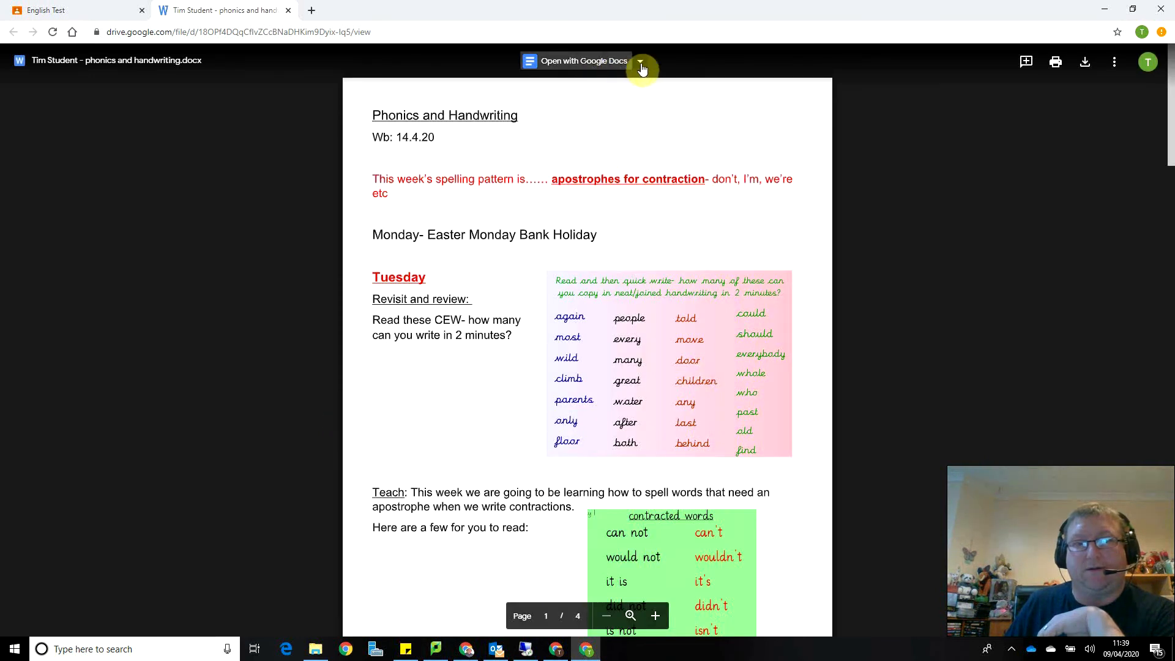
left_click(641, 64)
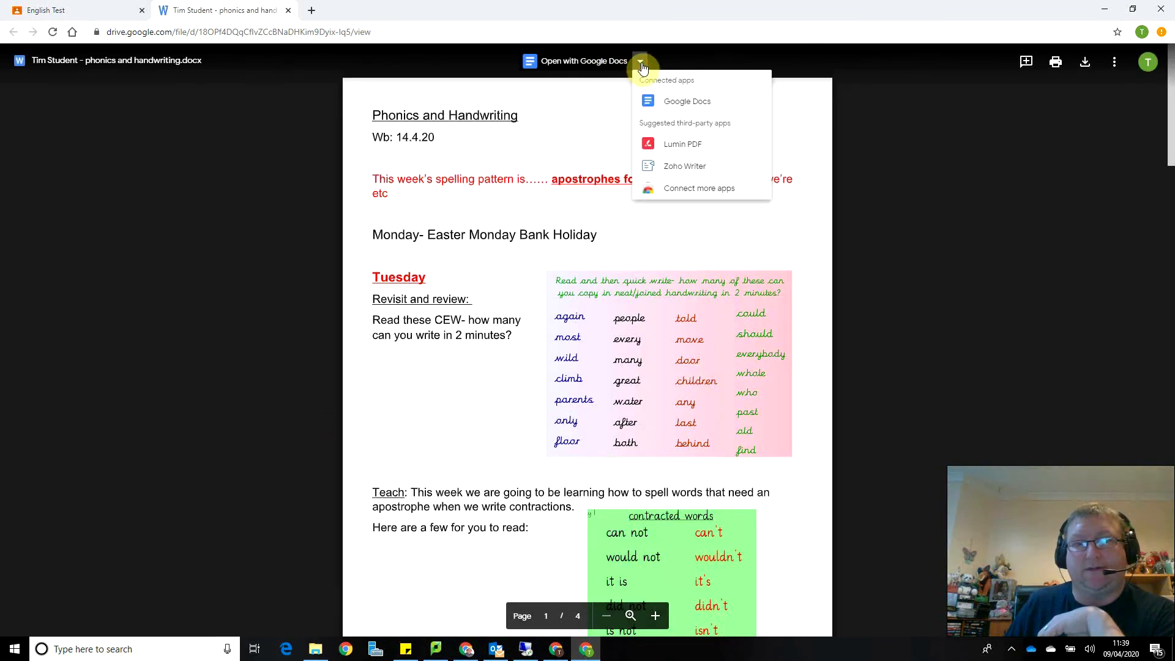
left_click(681, 103)
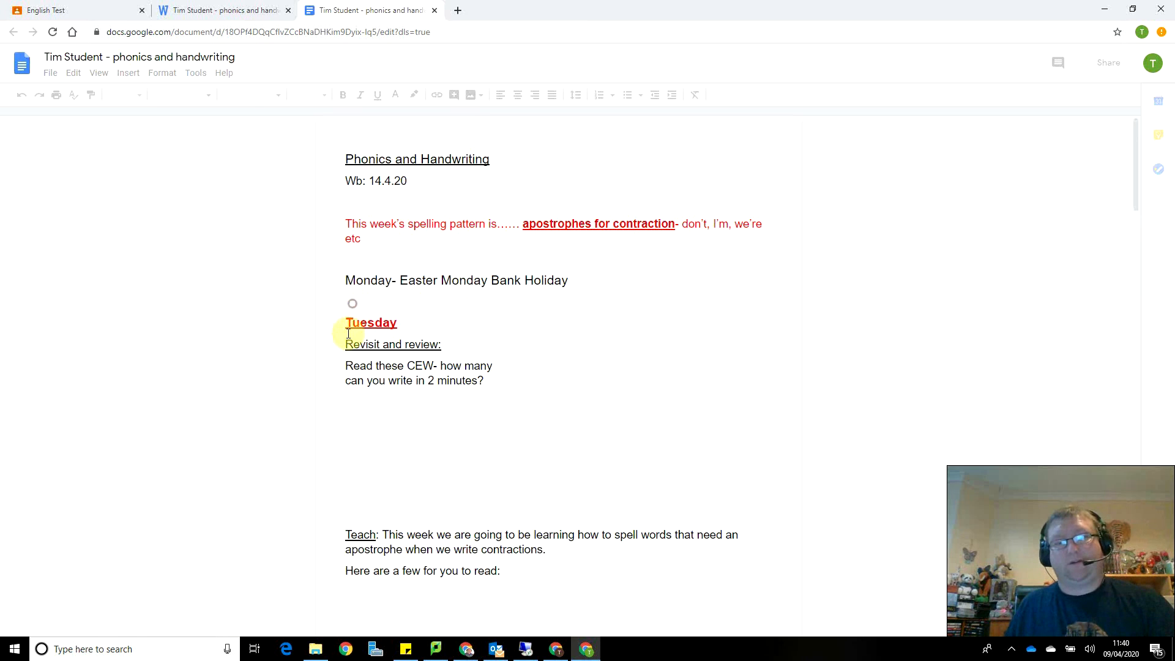
Enter "adgadrgt fdf" below the Easter Monday line of the worksheet, and close the document and its preview
left_click(361, 299)
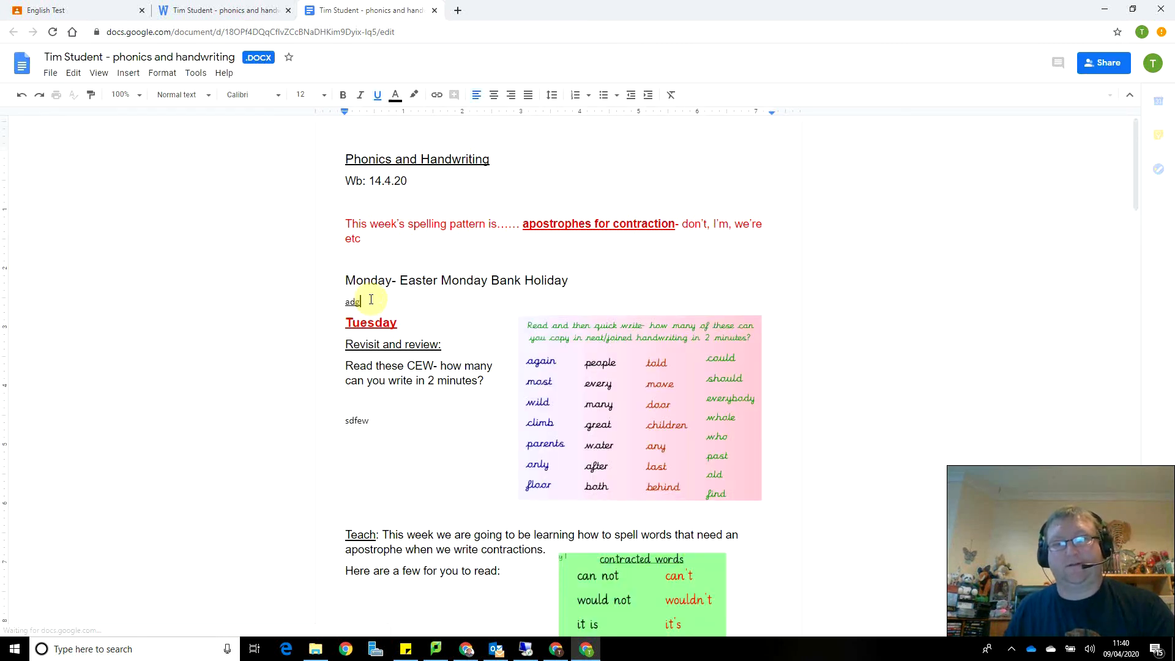
type("adgadrgt fdf")
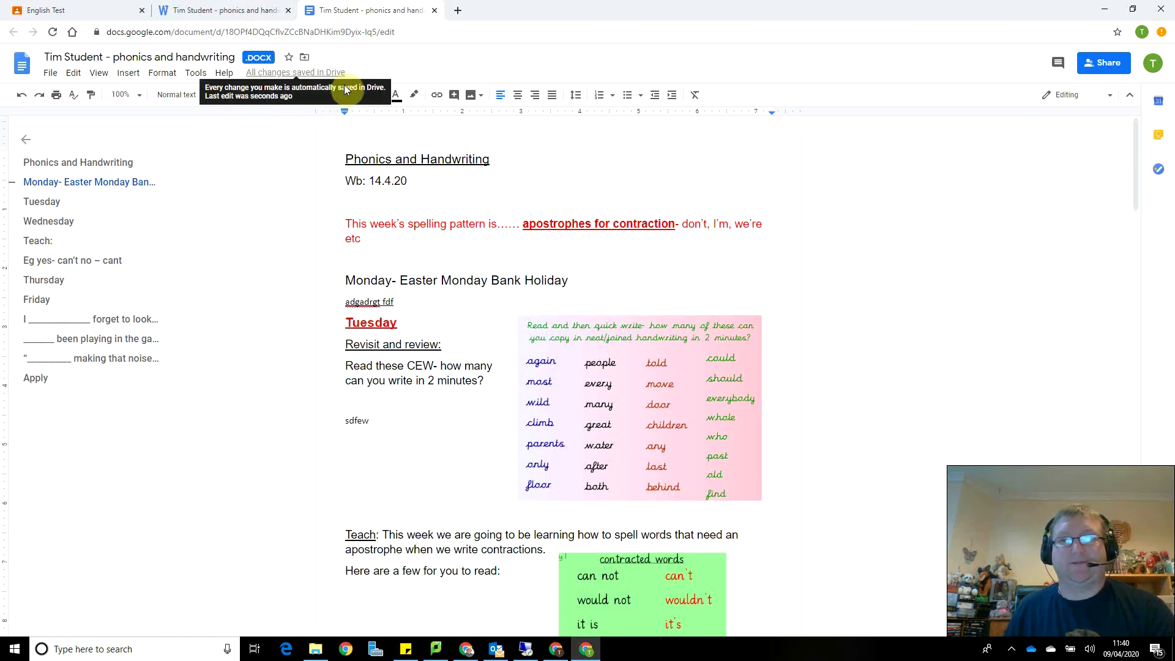
left_click(435, 11)
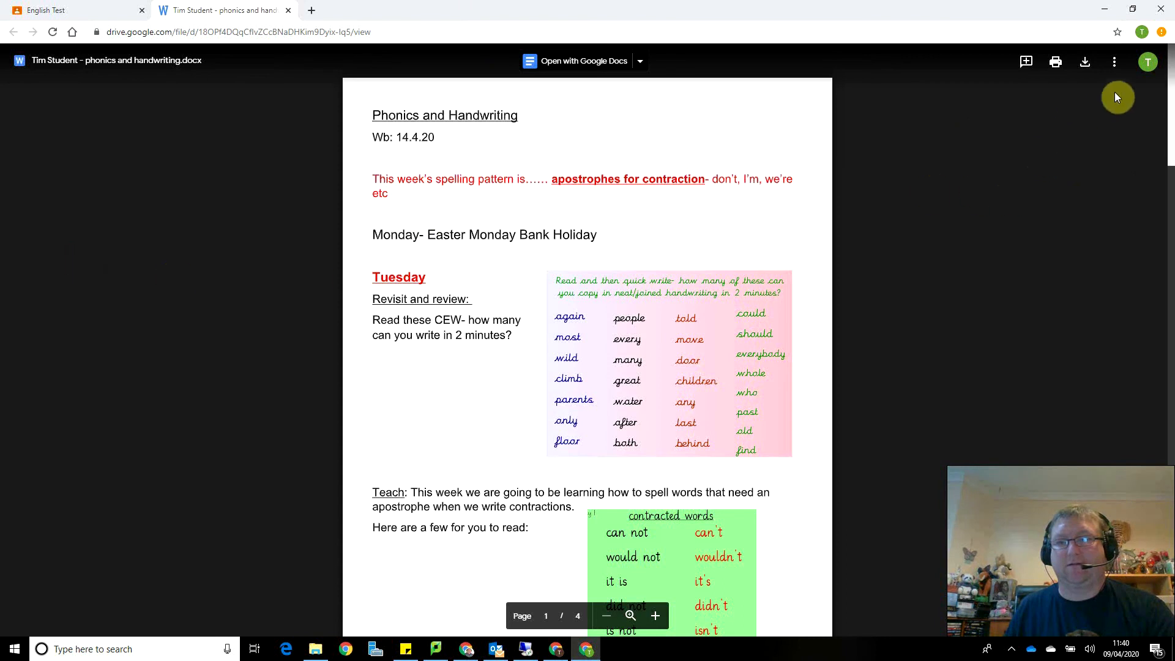
left_click(289, 10)
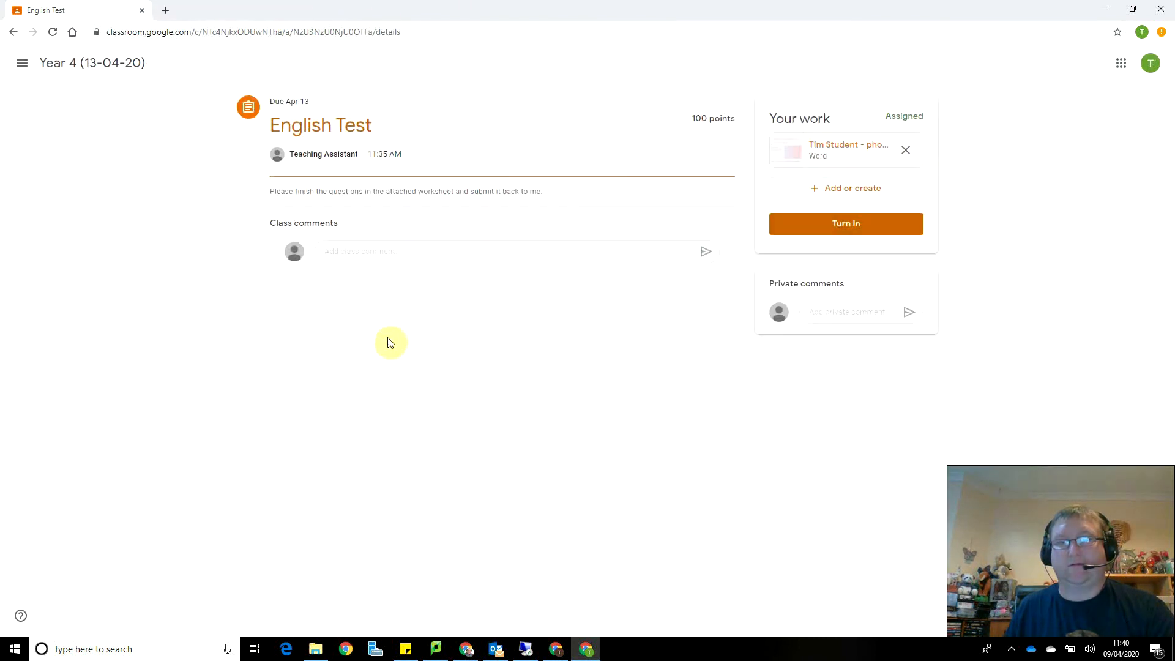
Turn in the student's English Test worksheet and go back to the Year 4 class stream
left_click(860, 229)
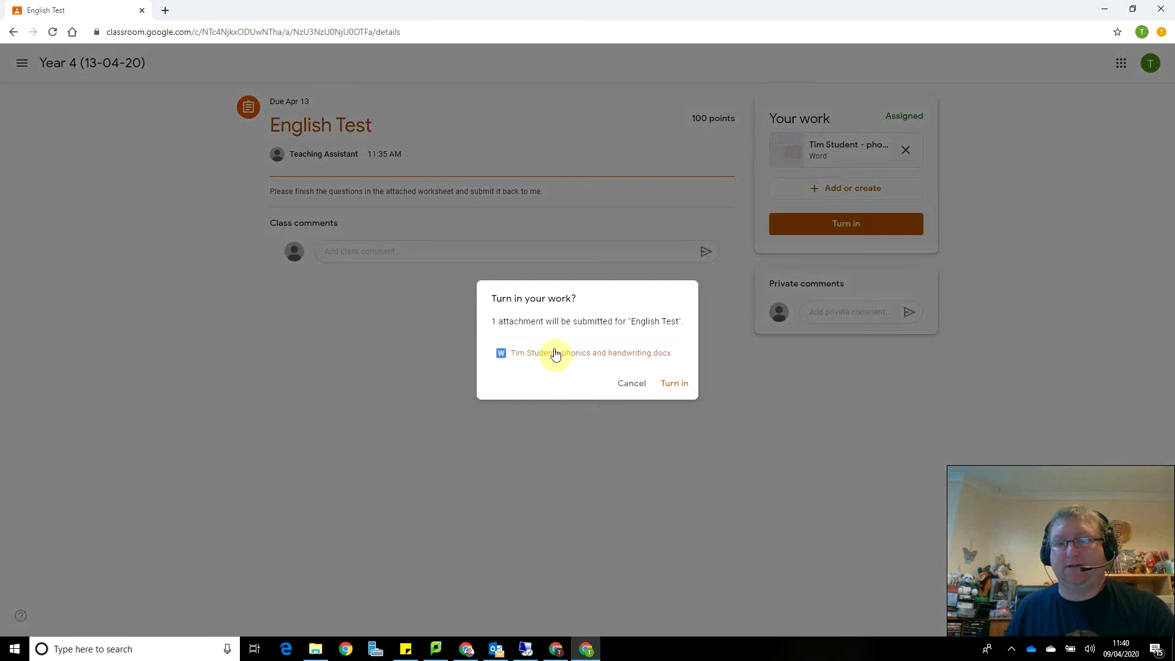
left_click(673, 384)
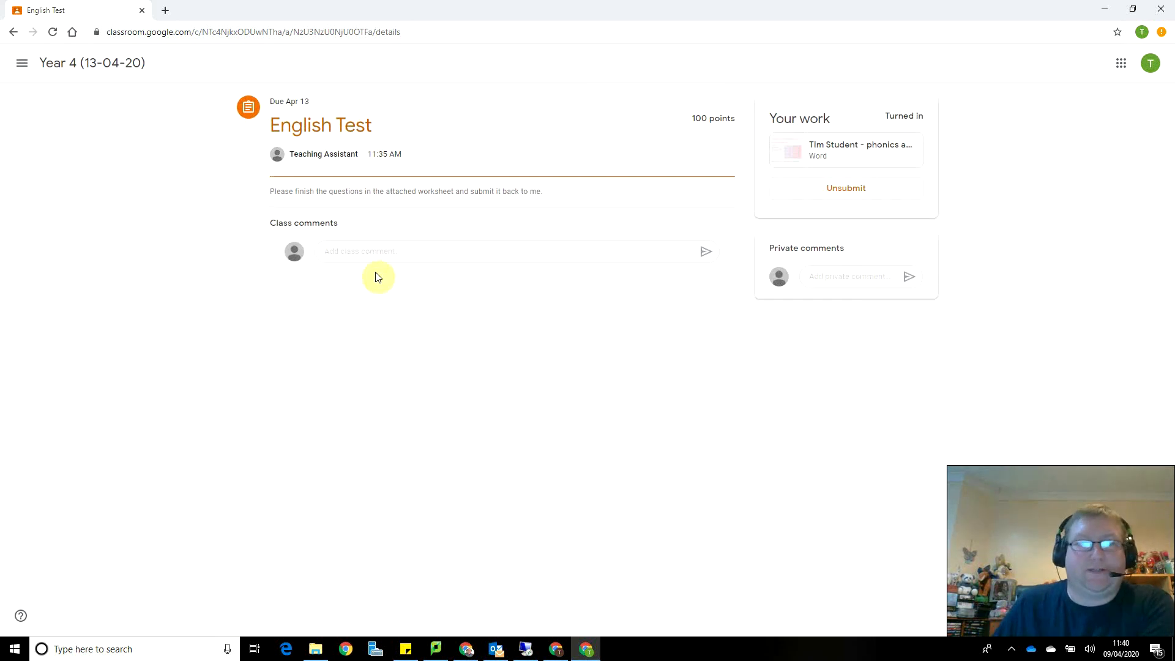
left_click(24, 64)
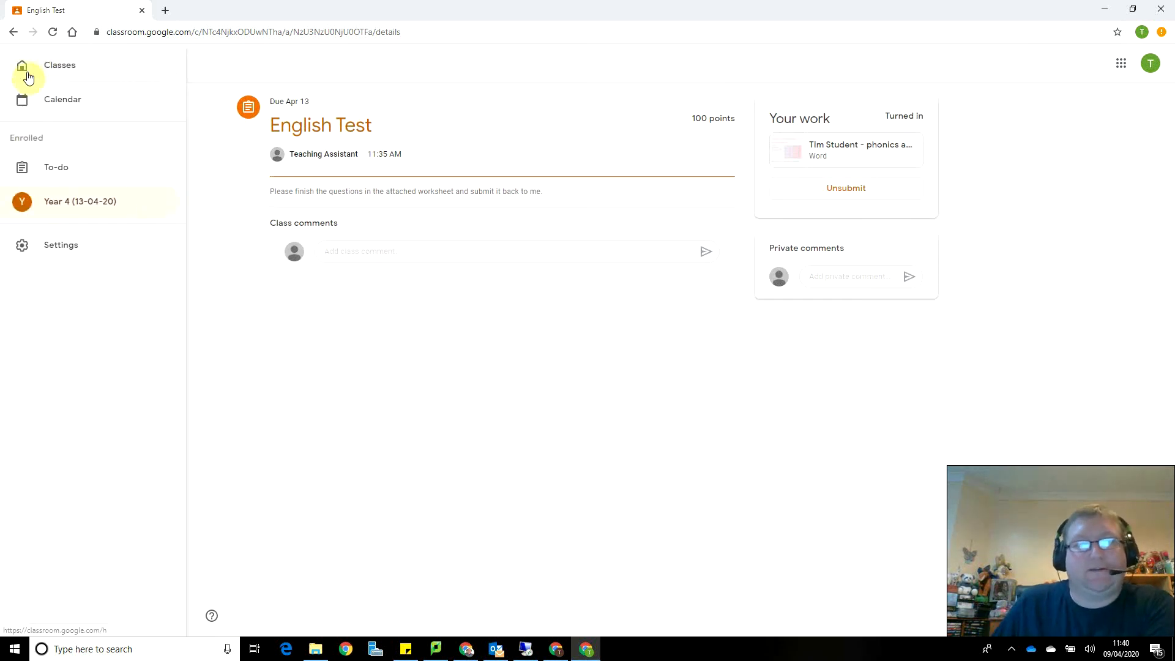
left_click(47, 202)
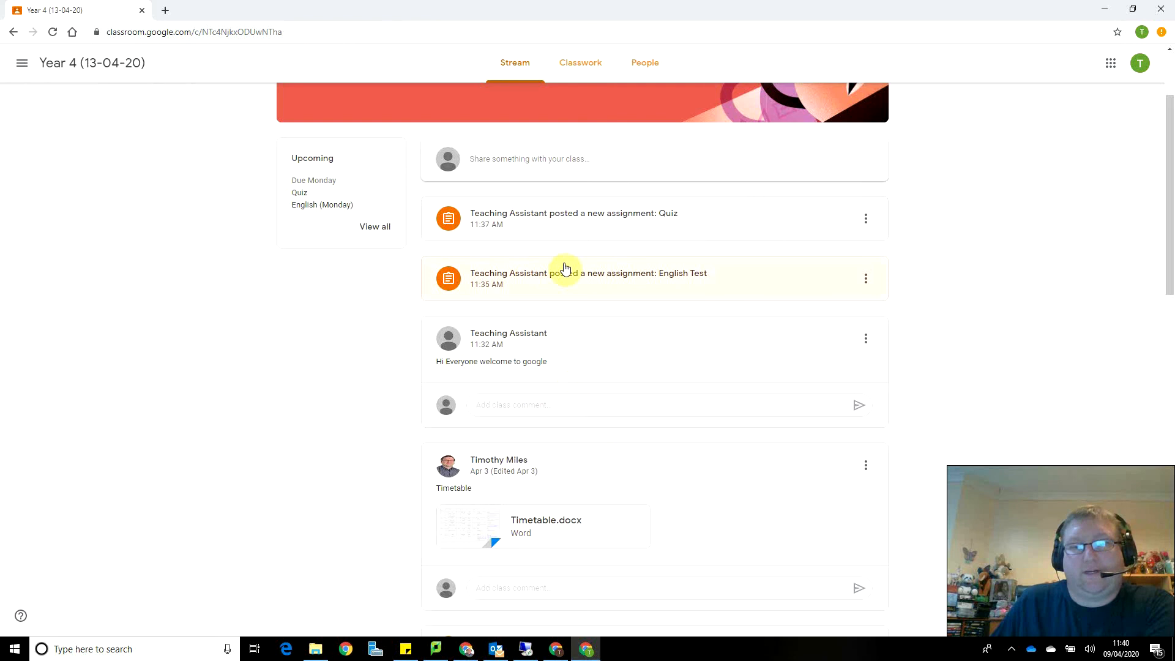
Open the Blank Quiz from the Quiz assignment, submit it without answering the questions, and reopen the assignment
left_click(568, 227)
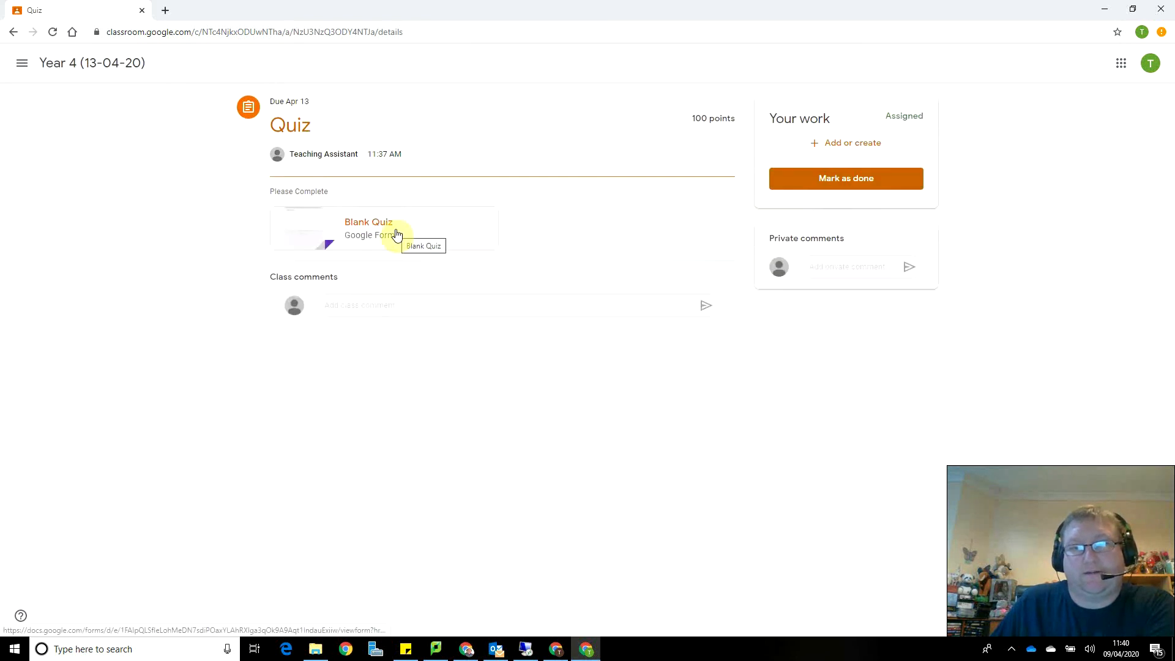
left_click(396, 234)
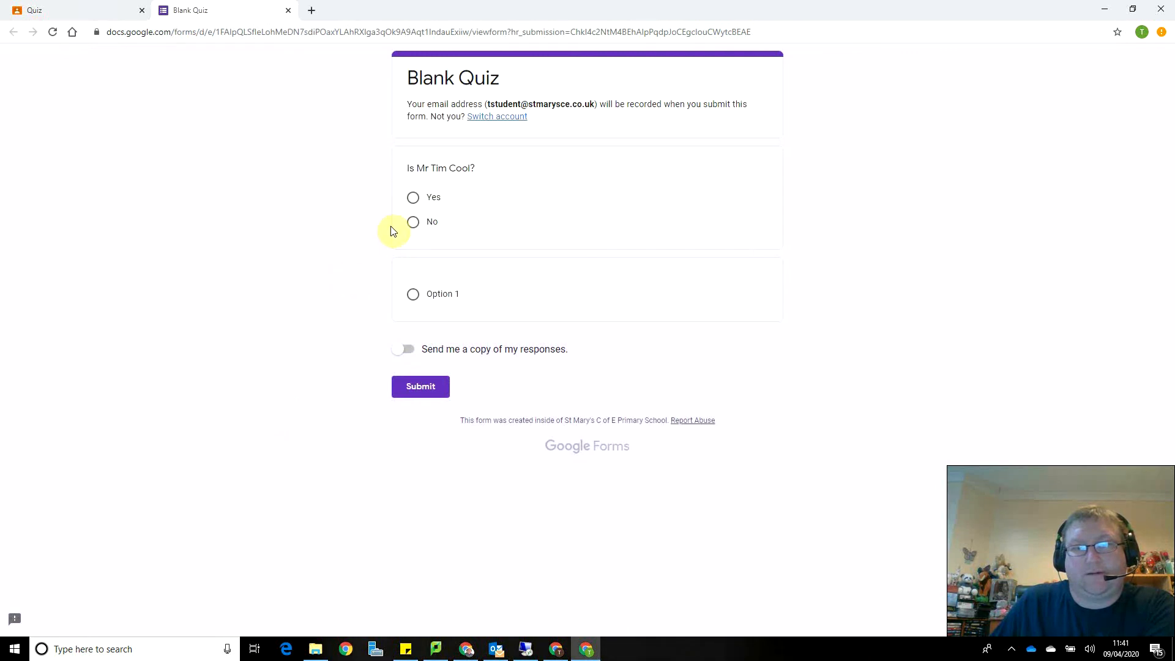
left_click(415, 387)
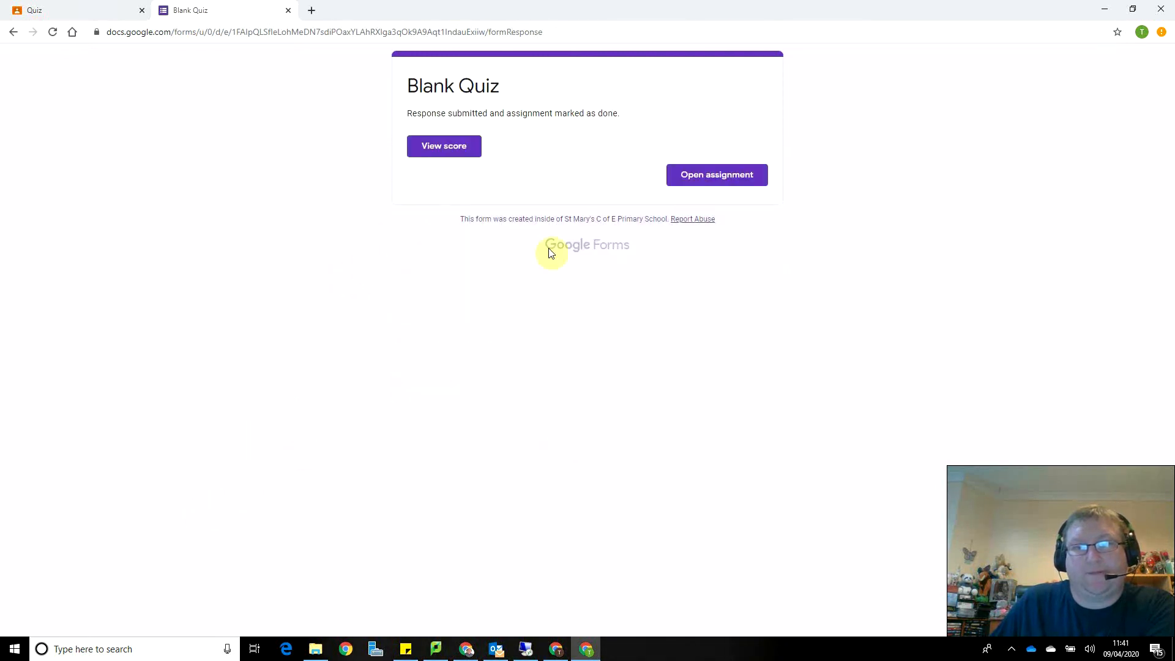
left_click(717, 178)
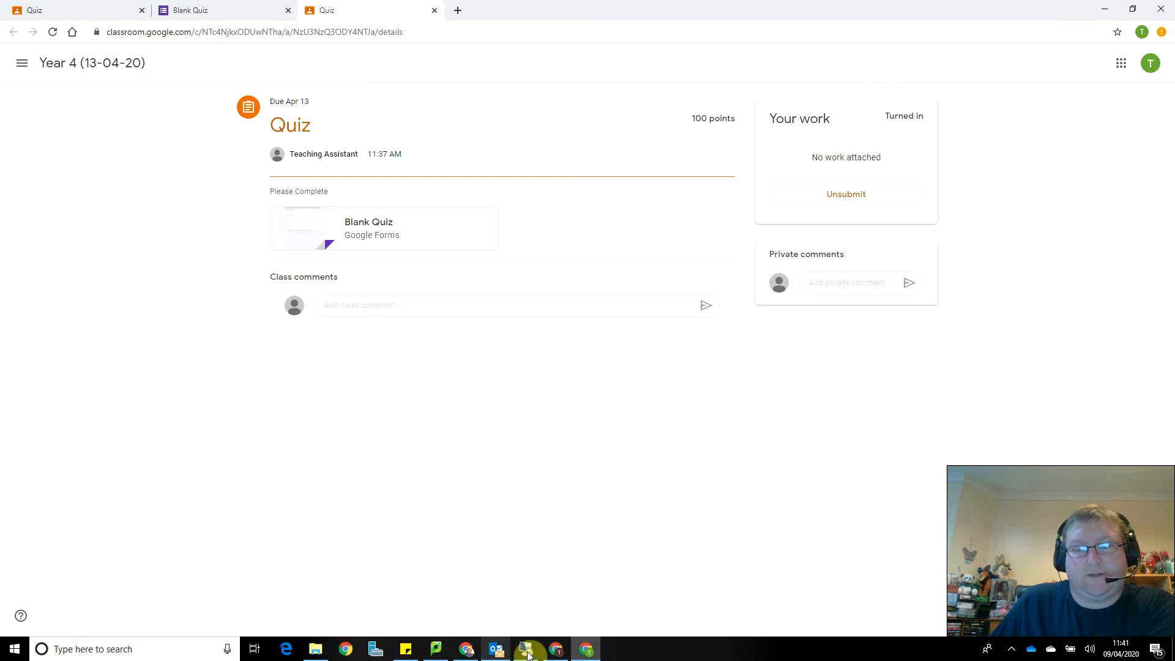
Switch to the teacher's Google Classroom window, check the student work for the Quiz, and return to the class stream
left_click(559, 650)
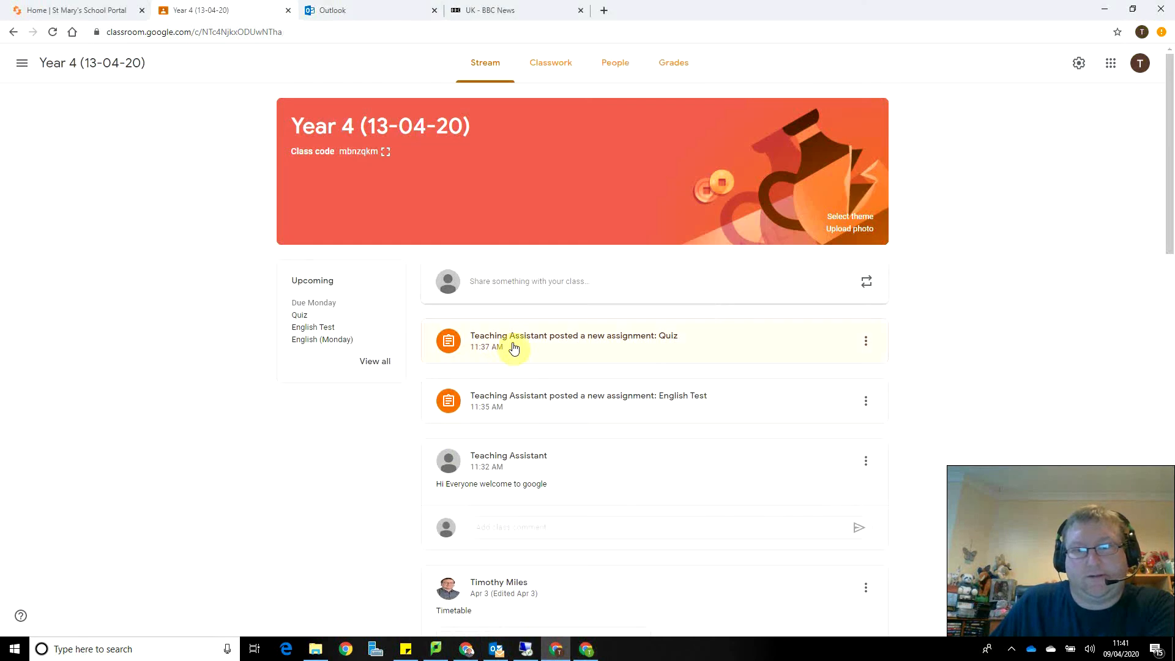
left_click(514, 336)
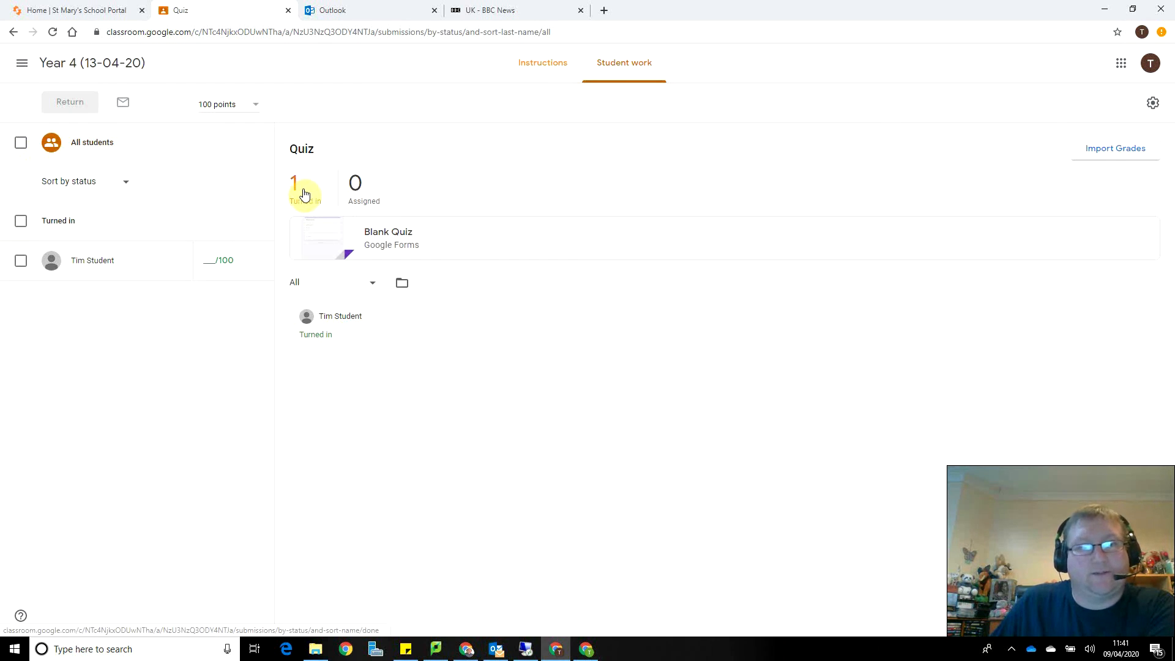
left_click(58, 208)
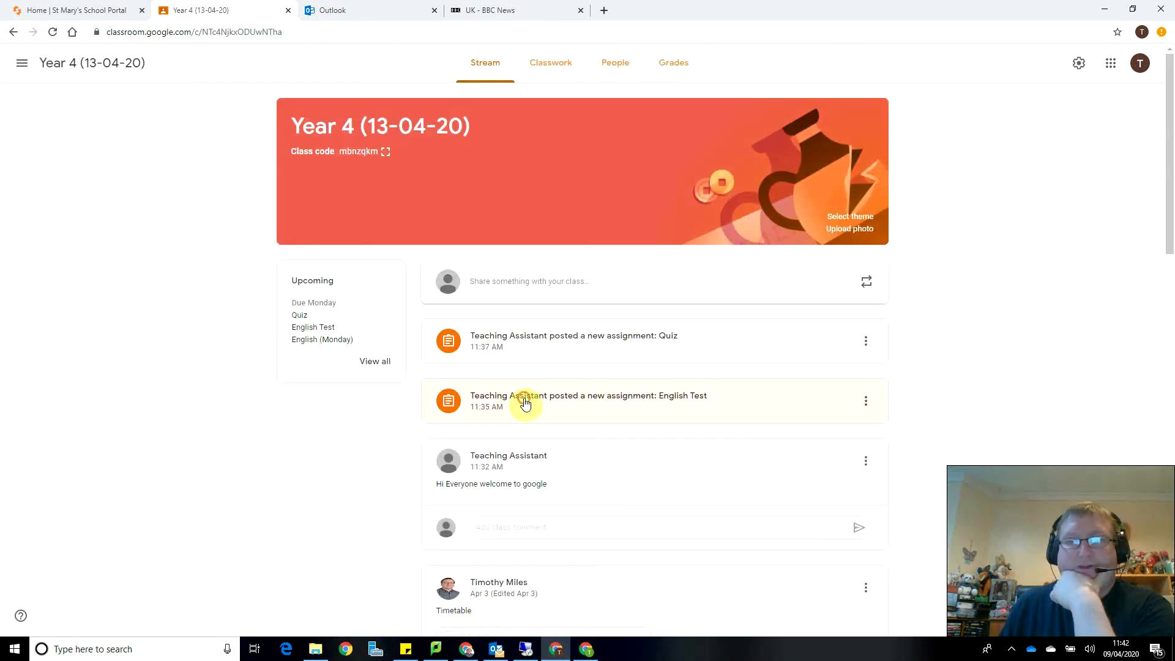
Open the student's submitted English Test worksheet, dismiss the introductory tips, and review the text entered below the Easter Monday line
left_click(525, 402)
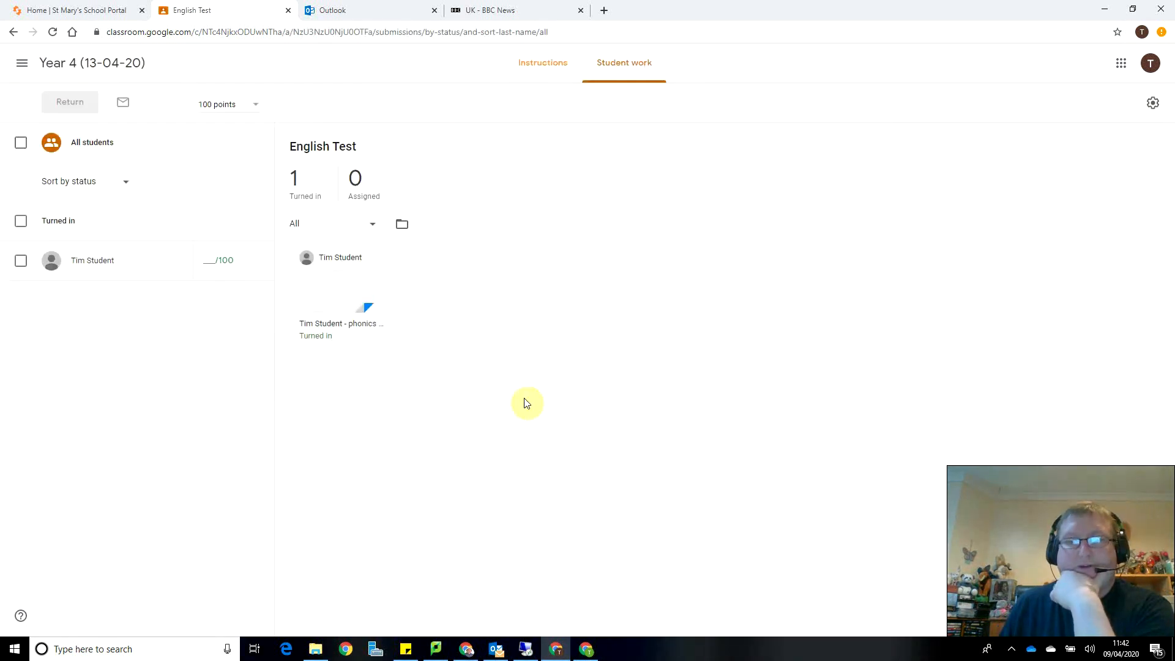
left_click(341, 316)
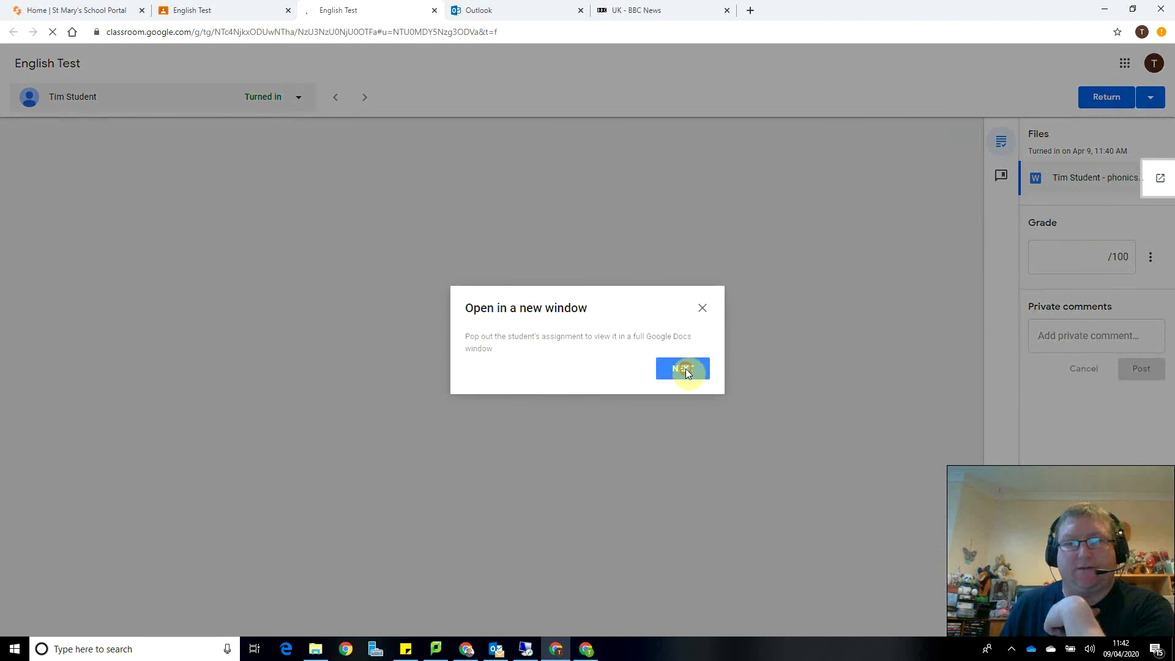
left_click(684, 368)
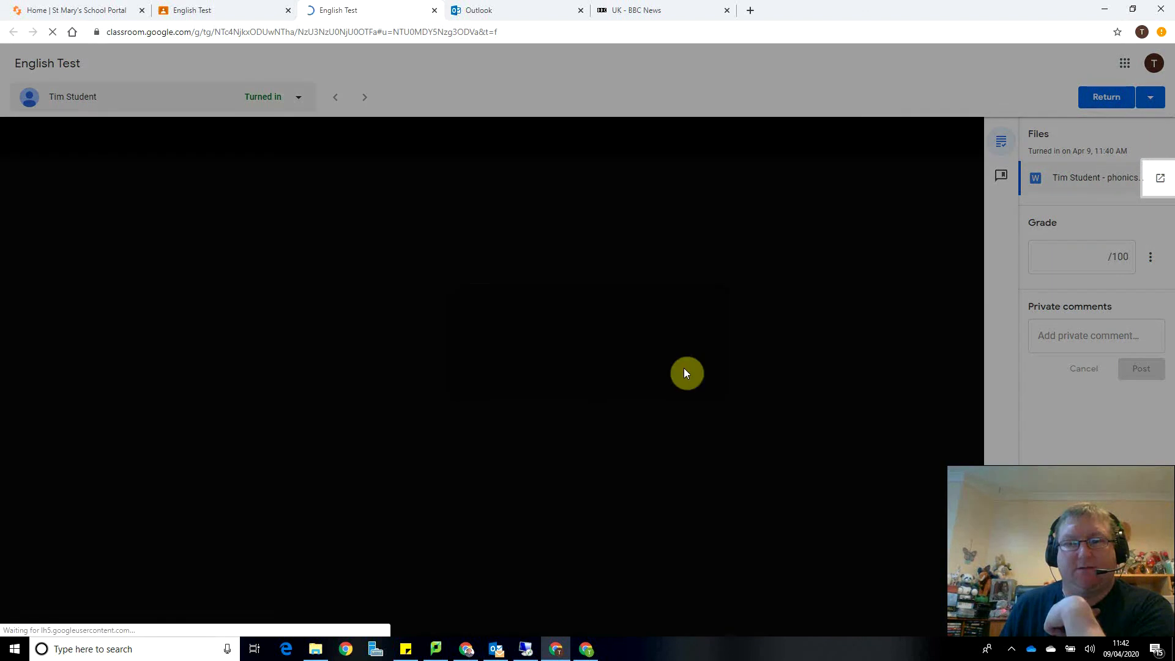
left_click(686, 382)
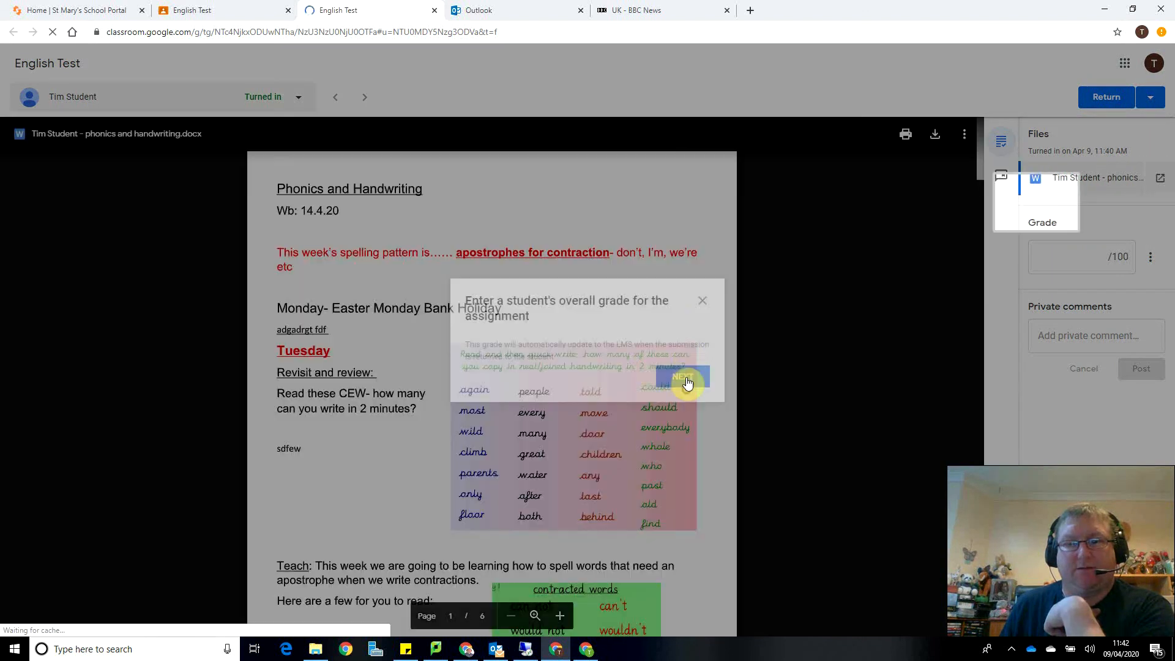
left_click(704, 299)
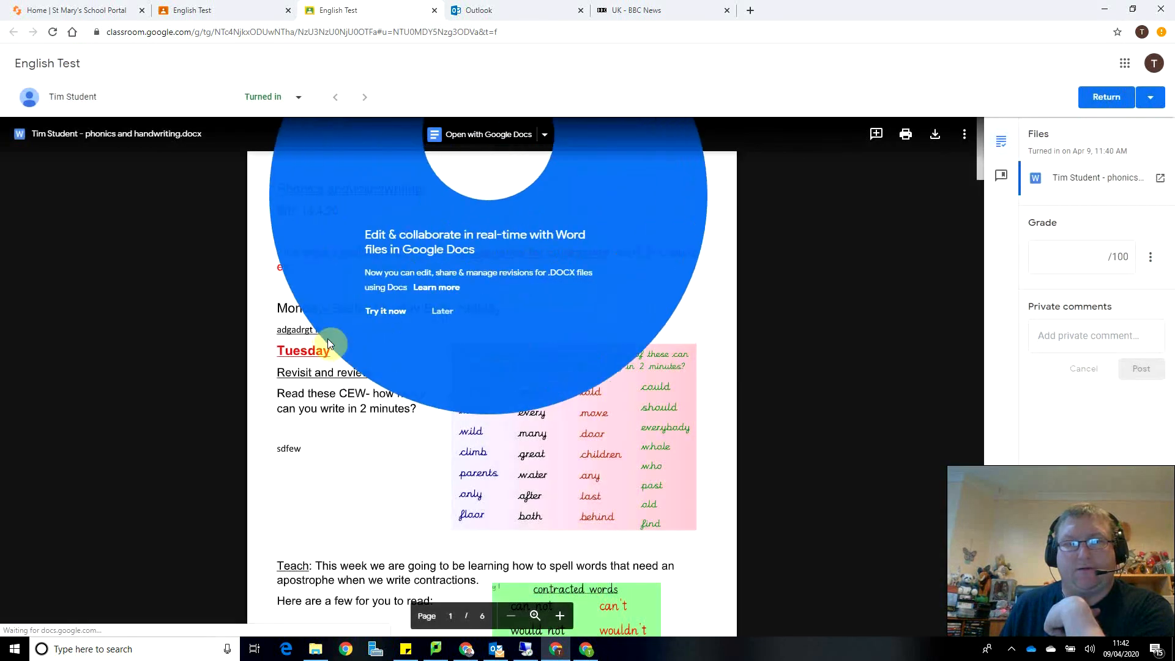
left_click(292, 388)
left_click(276, 329)
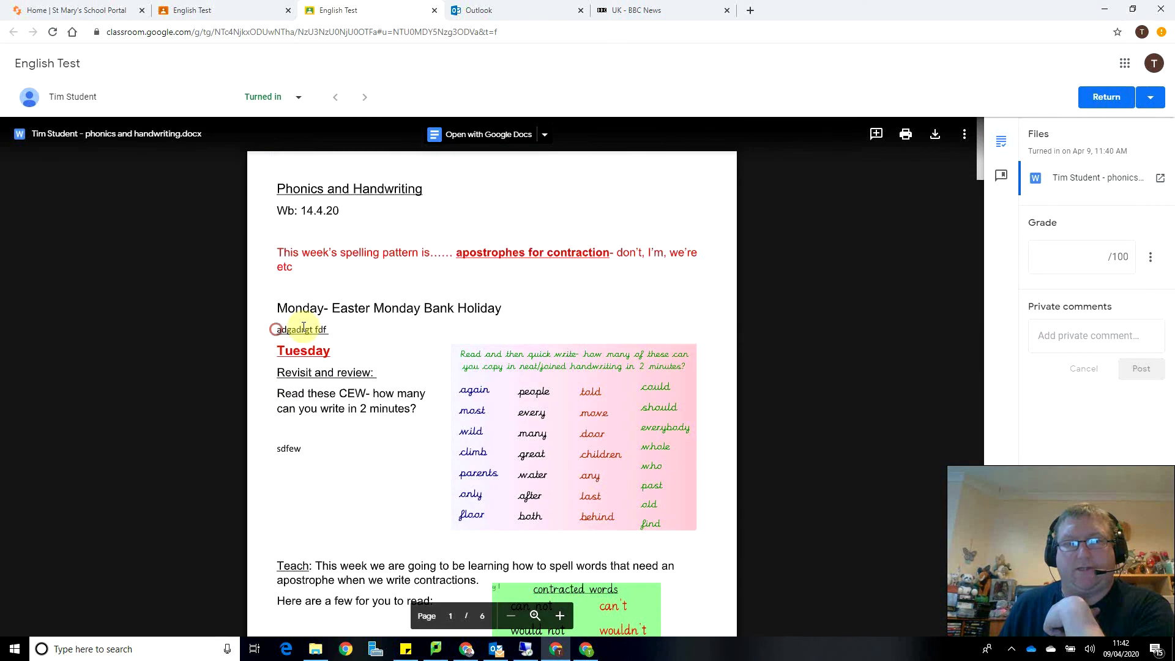
left_click(334, 331)
left_click(272, 331)
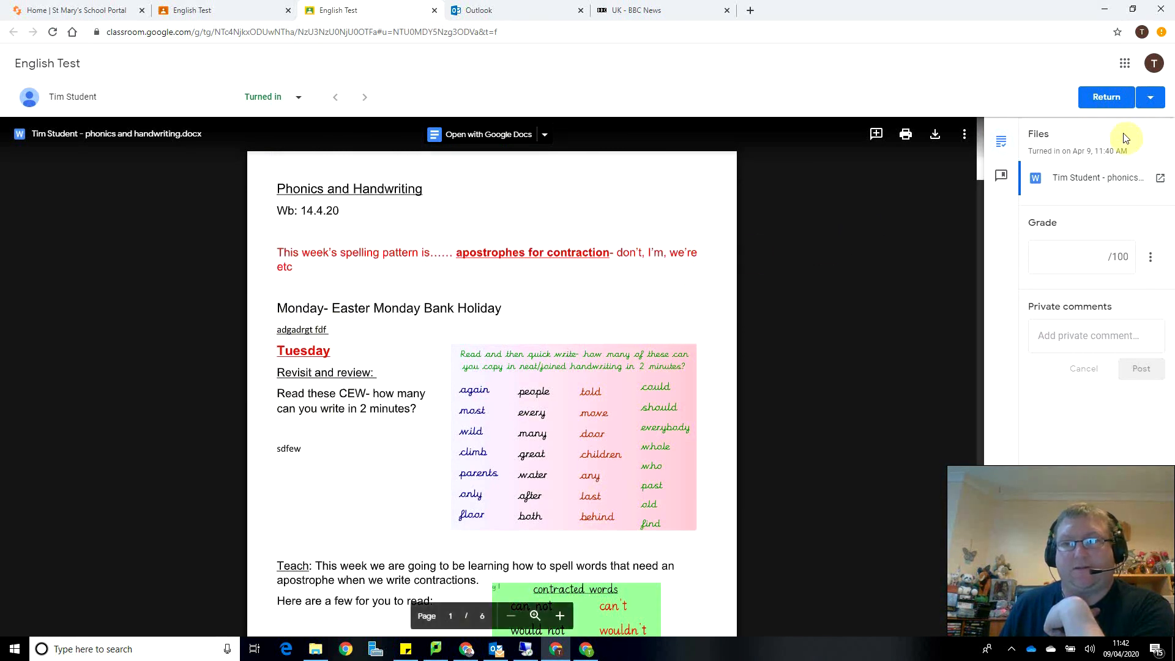
Grade the worksheet 100 out of 100 and post the private comment "Very Good well done"
left_click(1084, 259)
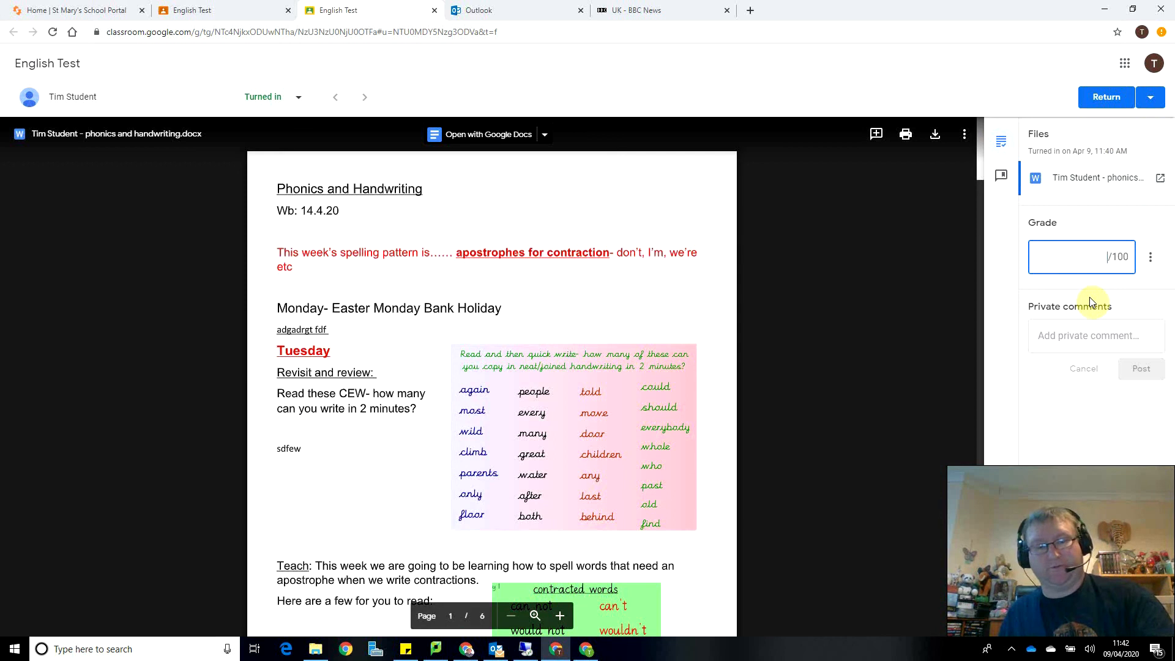
type("100")
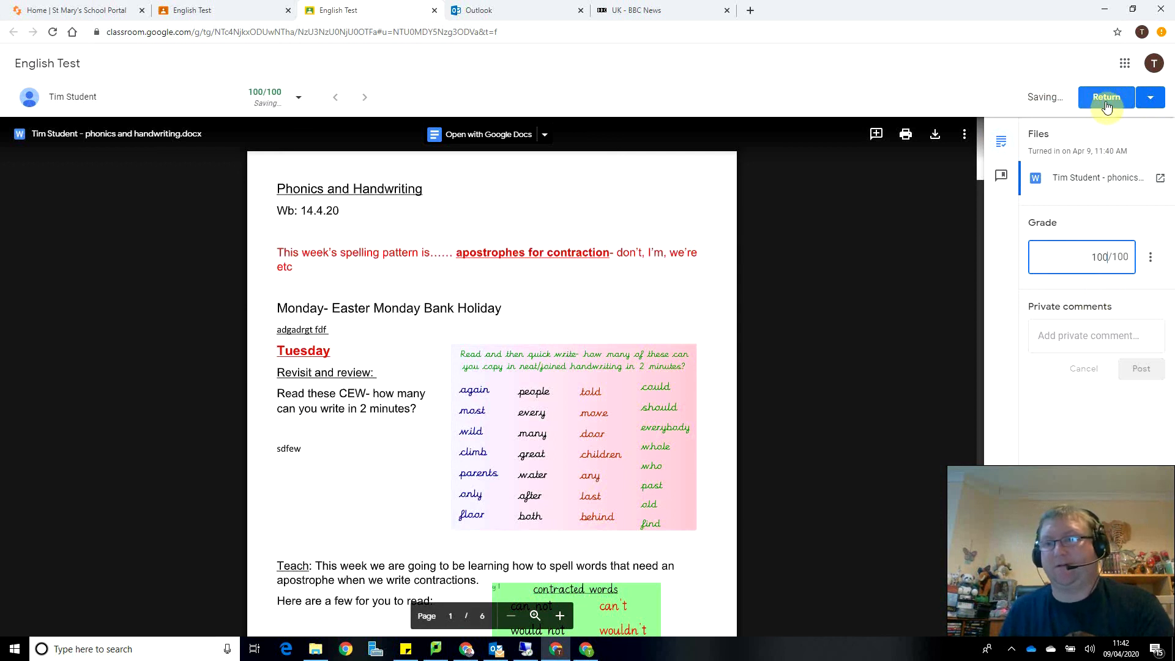
left_click(1106, 101)
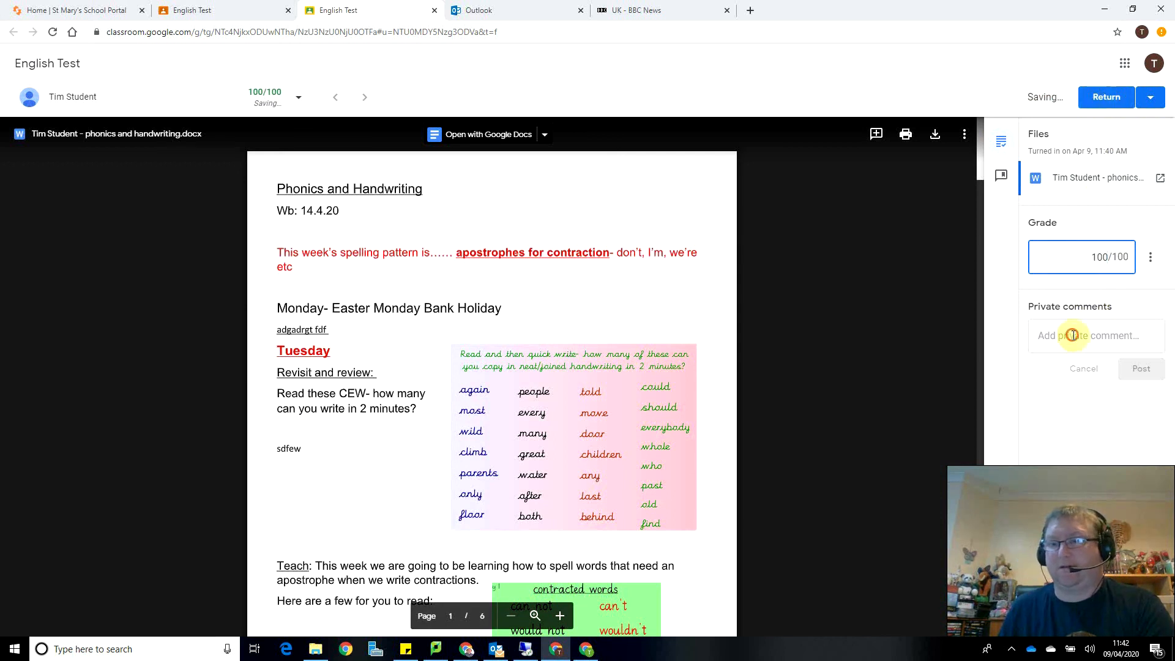
left_click(1072, 336)
type("Very Good well done")
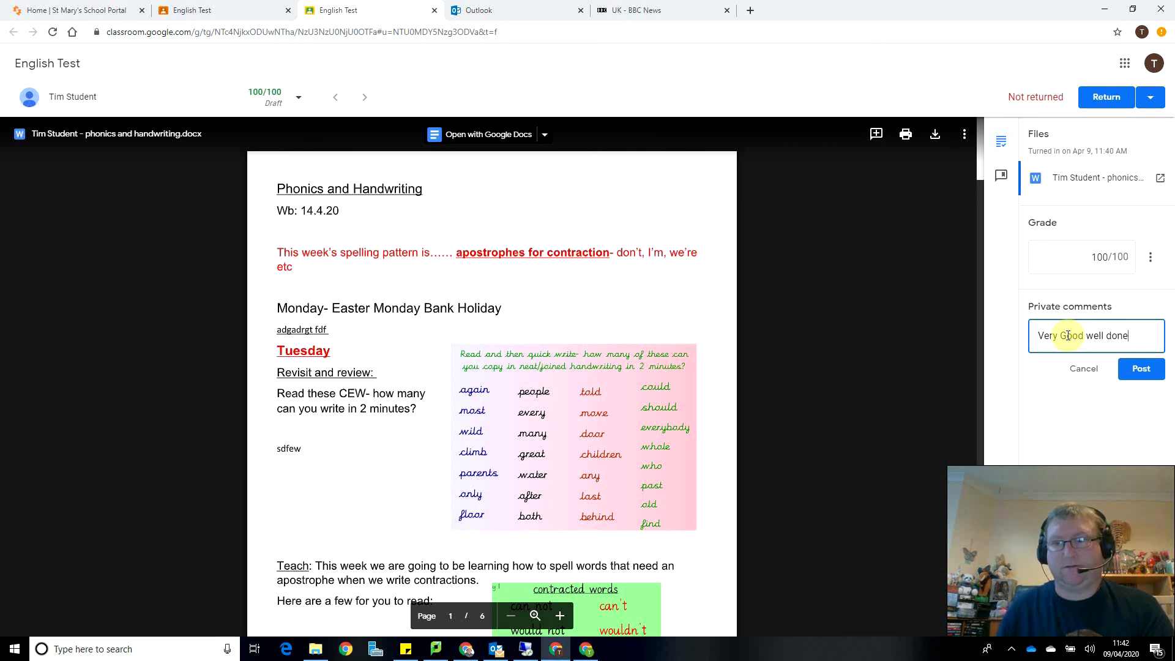
left_click(1142, 369)
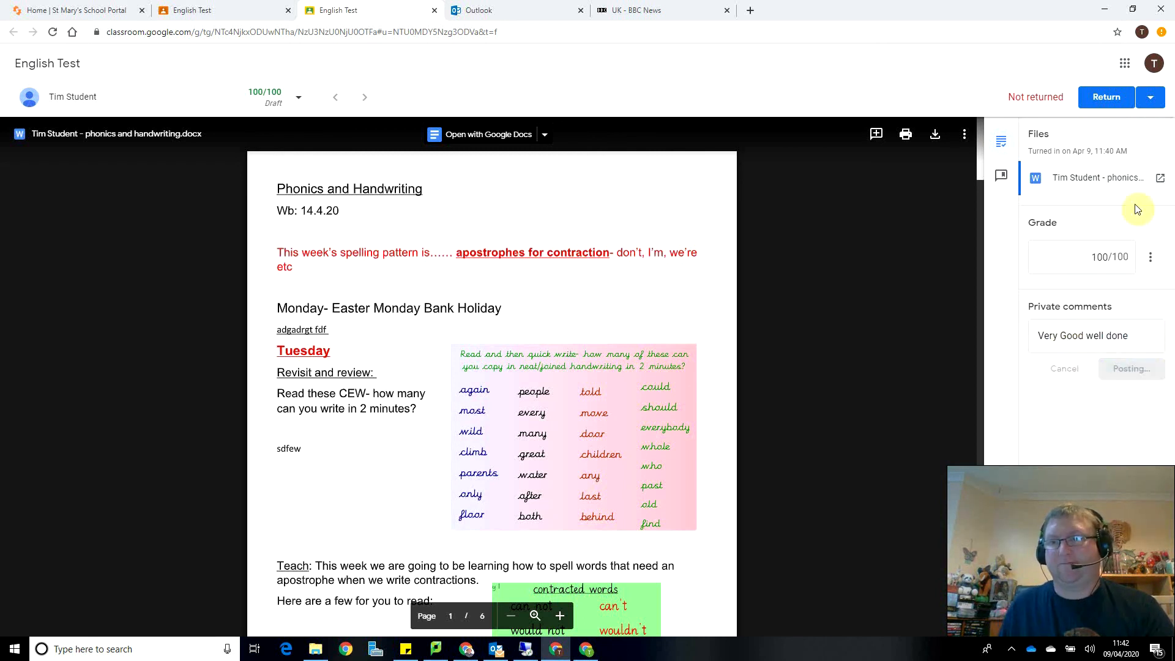
Return the graded English Test to the student and go back to the Year 4 class stream
left_click(1106, 98)
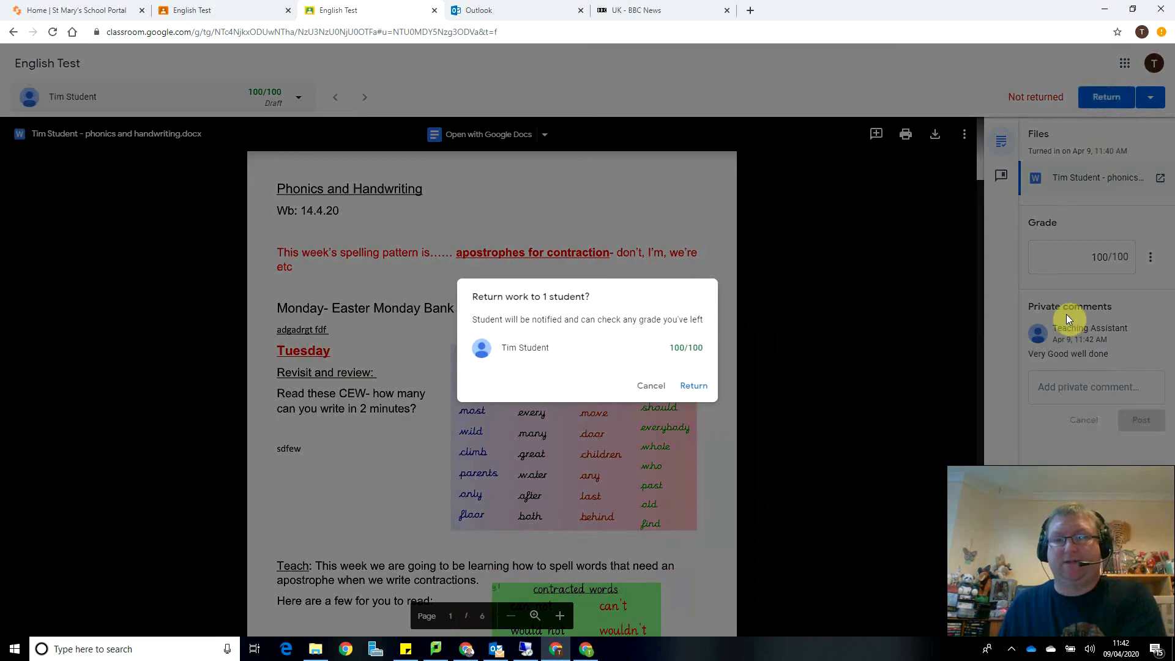
left_click(686, 386)
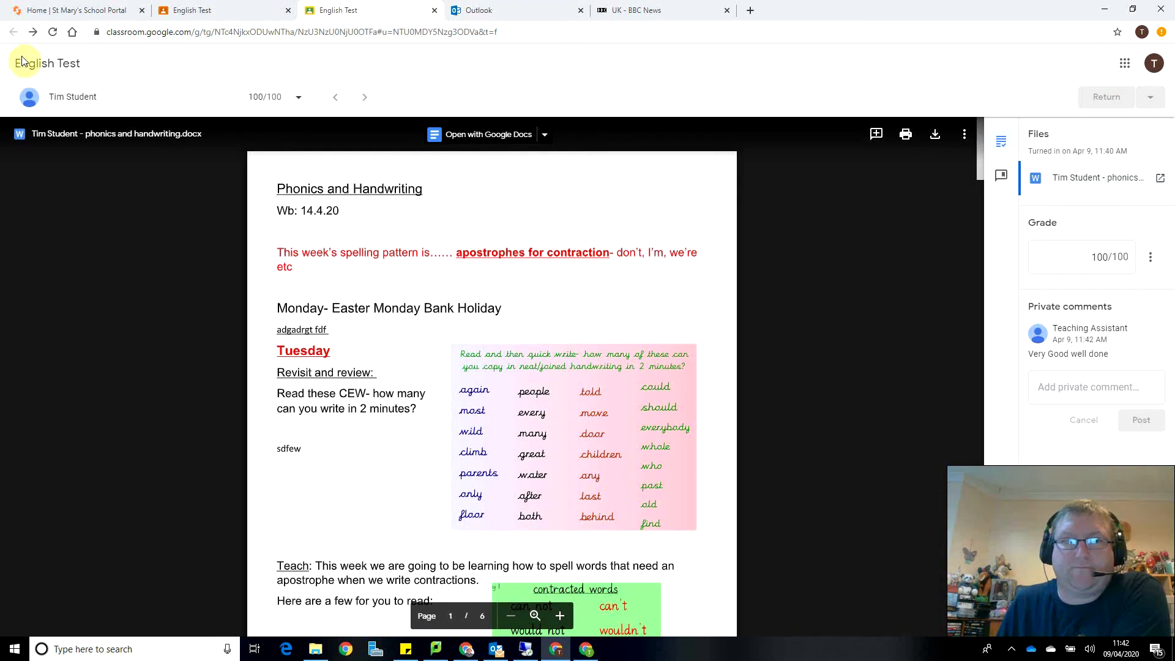
left_click(163, 10)
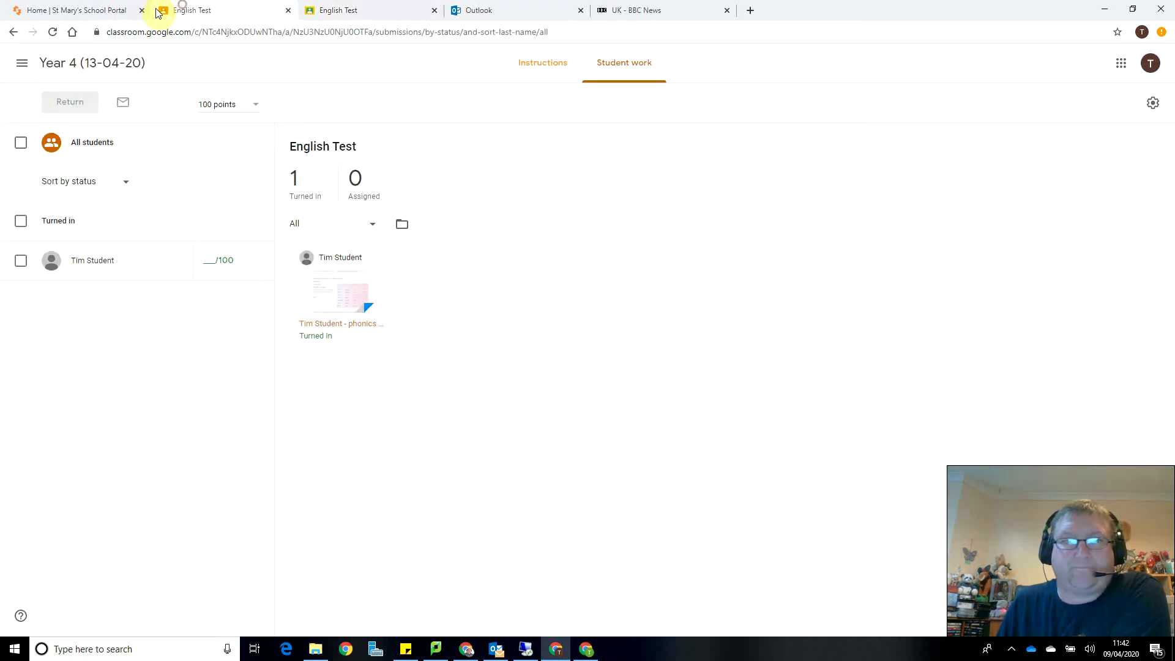
left_click(29, 66)
left_click(47, 204)
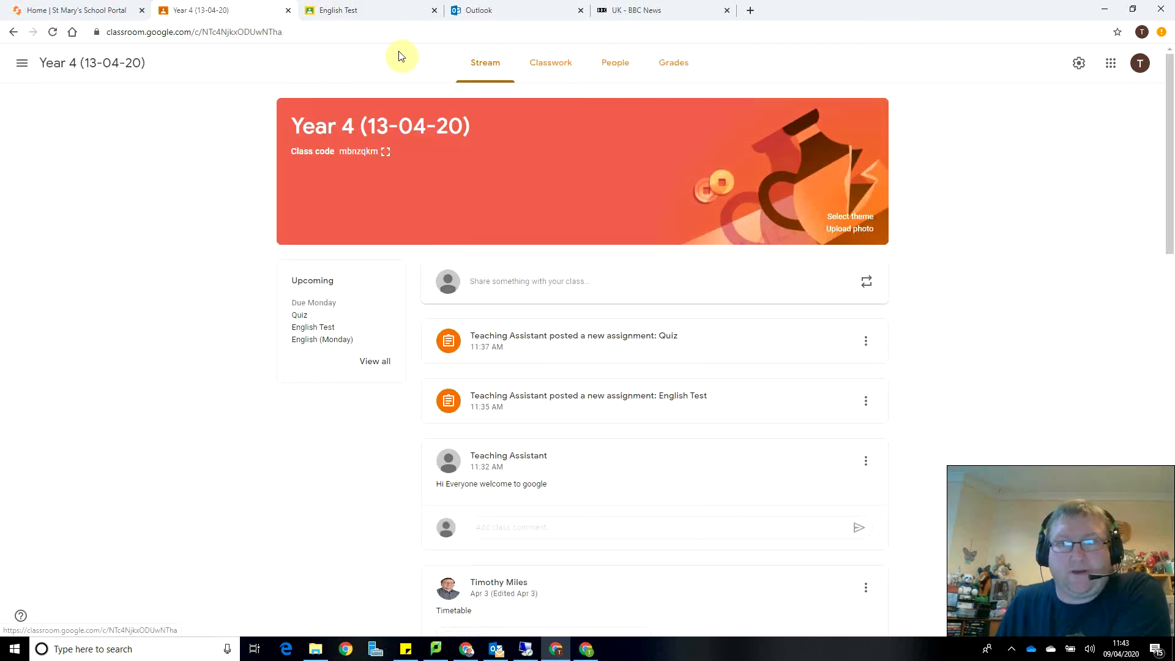
Invite the Year 2 account to the class as a student using its e-mail address
left_click(617, 74)
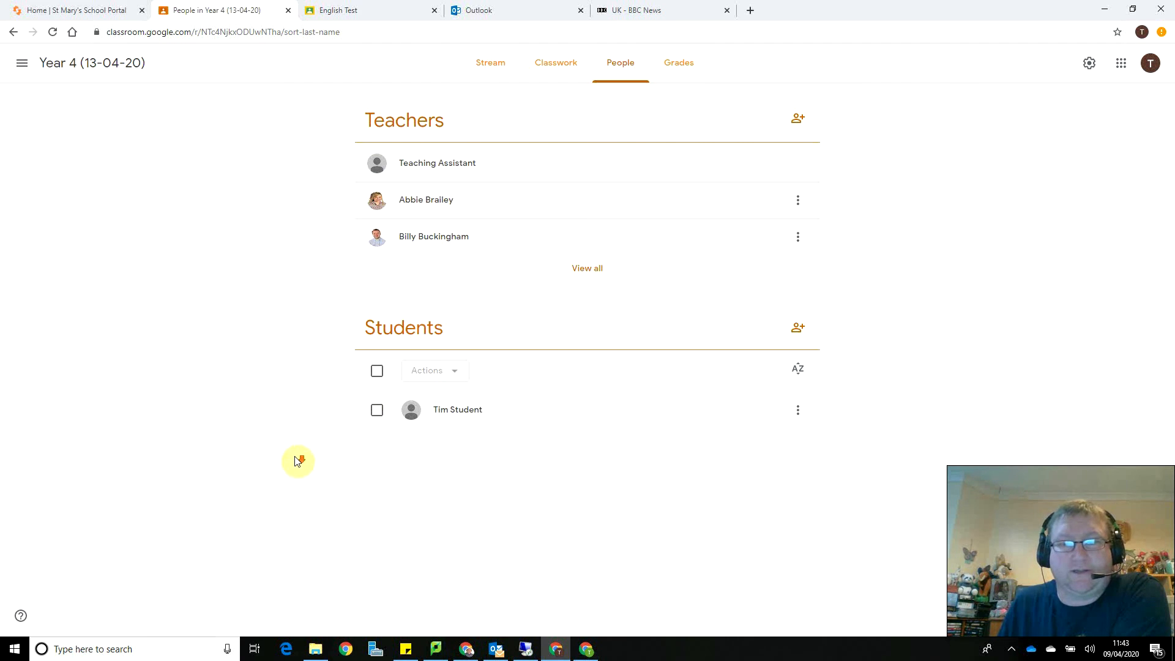
left_click(799, 329)
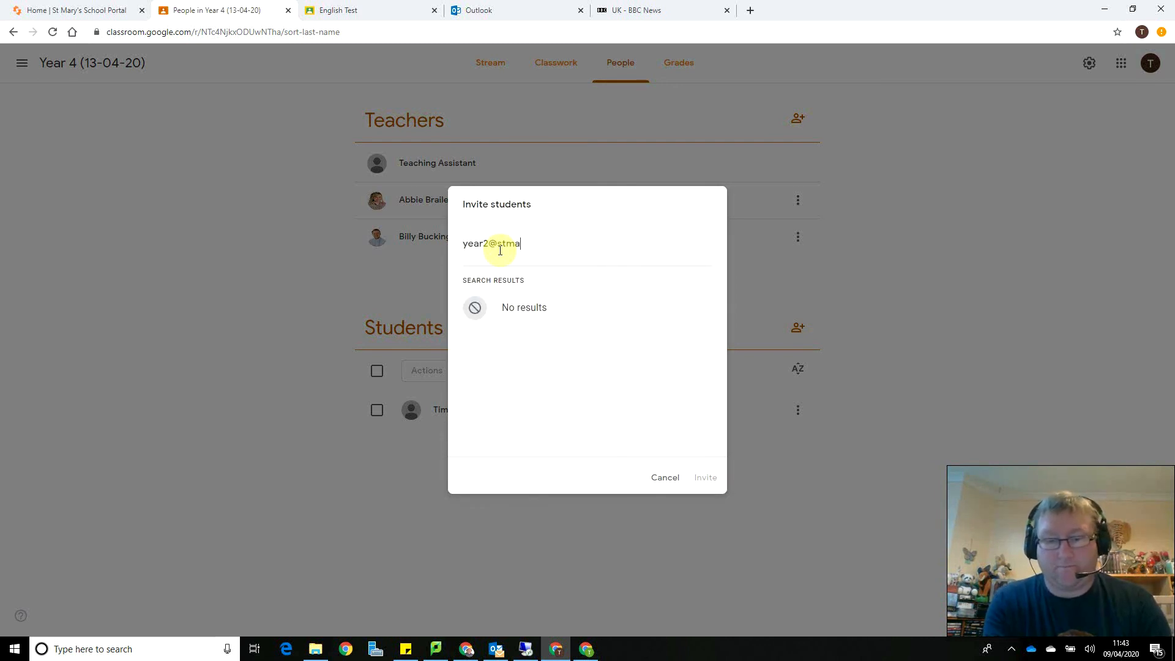
type("k")
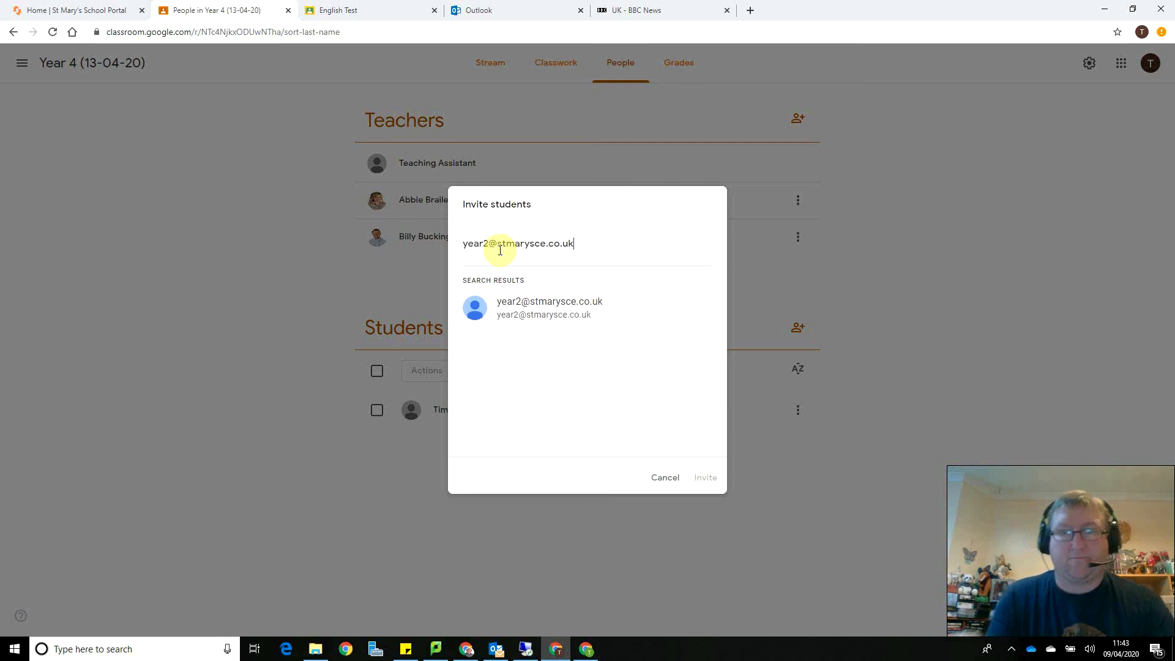
left_click(550, 320)
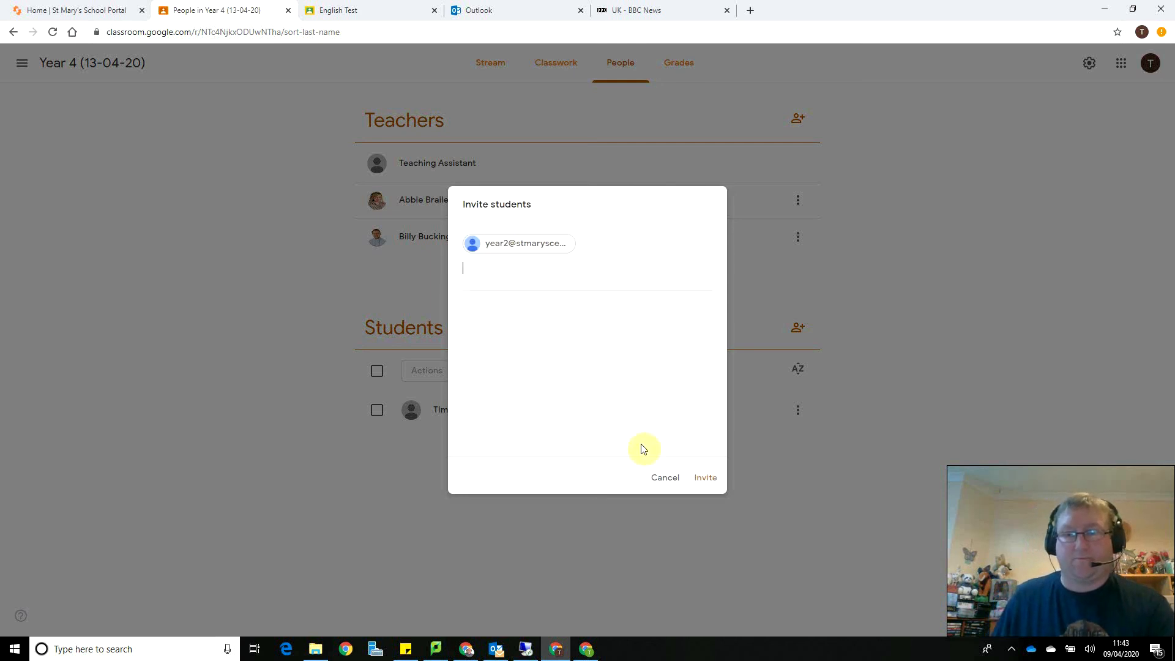
left_click(704, 478)
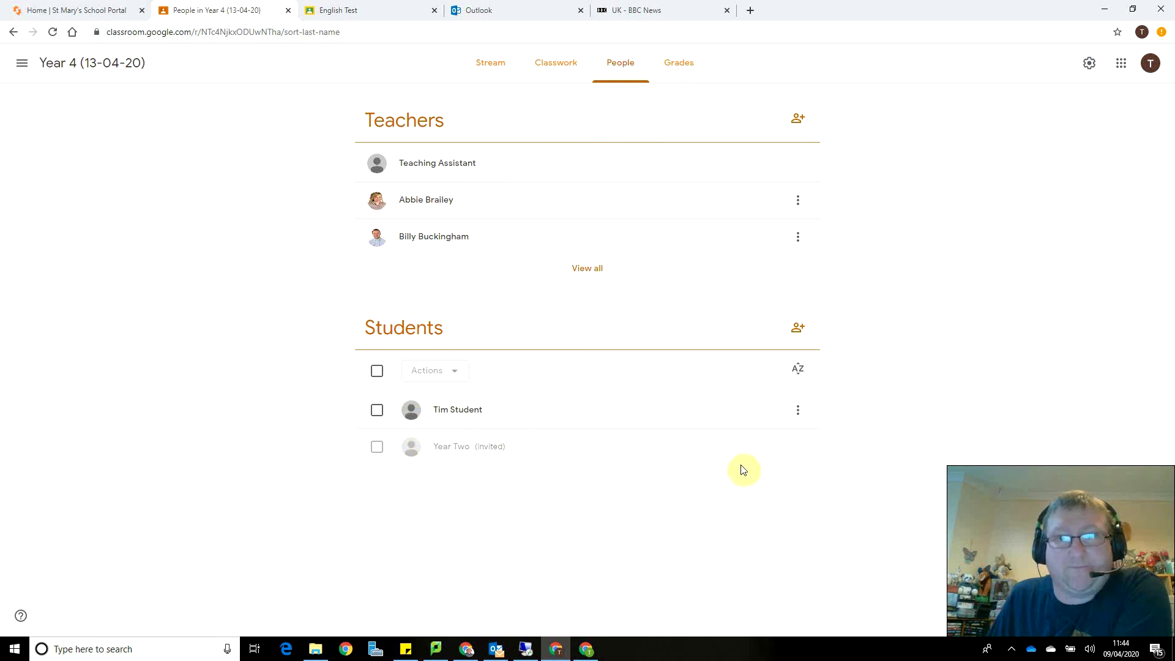
Open the class gradebook, dismiss the grading-system tip, and view the student's English Test submission from their grade entry before closing it
left_click(686, 72)
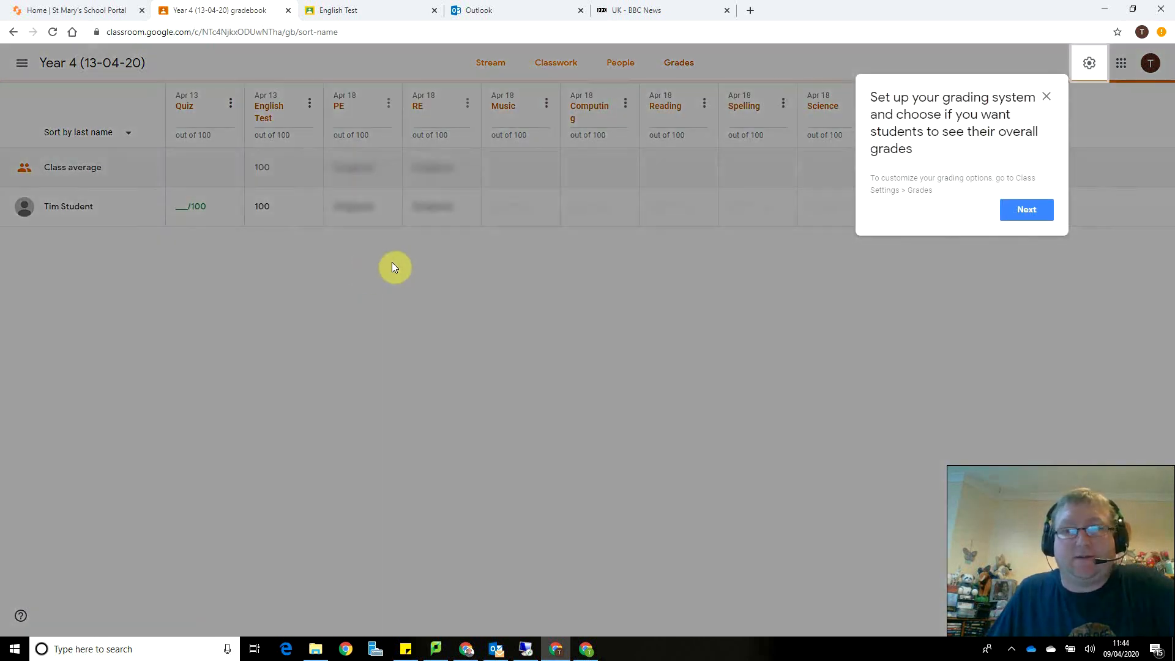
left_click(1045, 96)
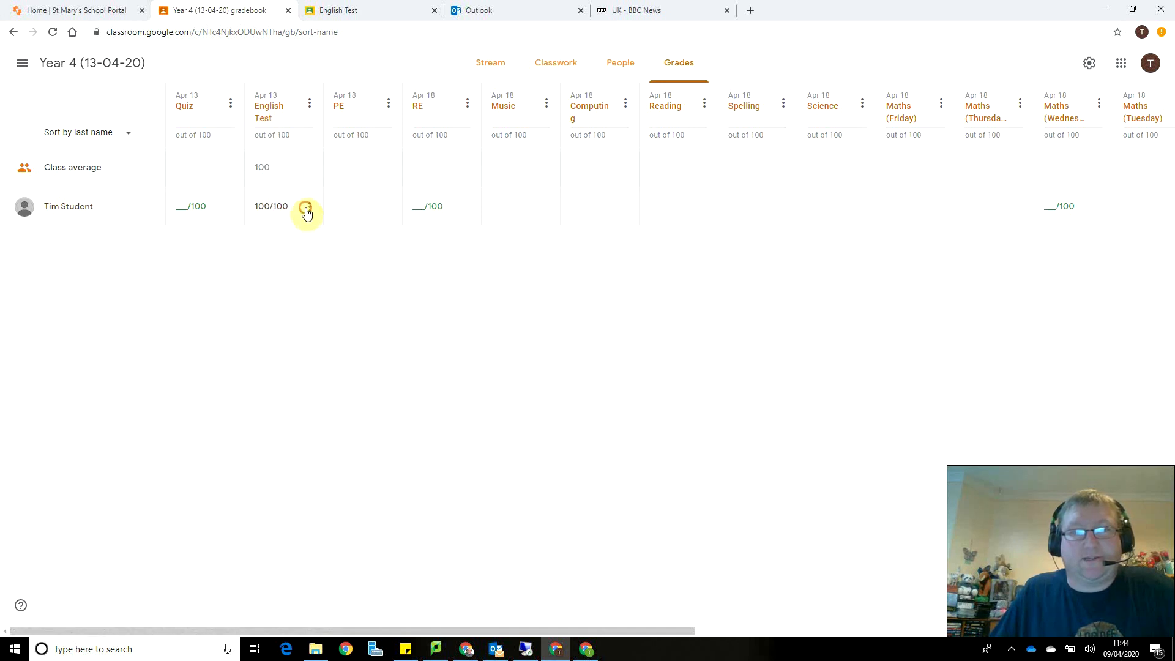
left_click(307, 210)
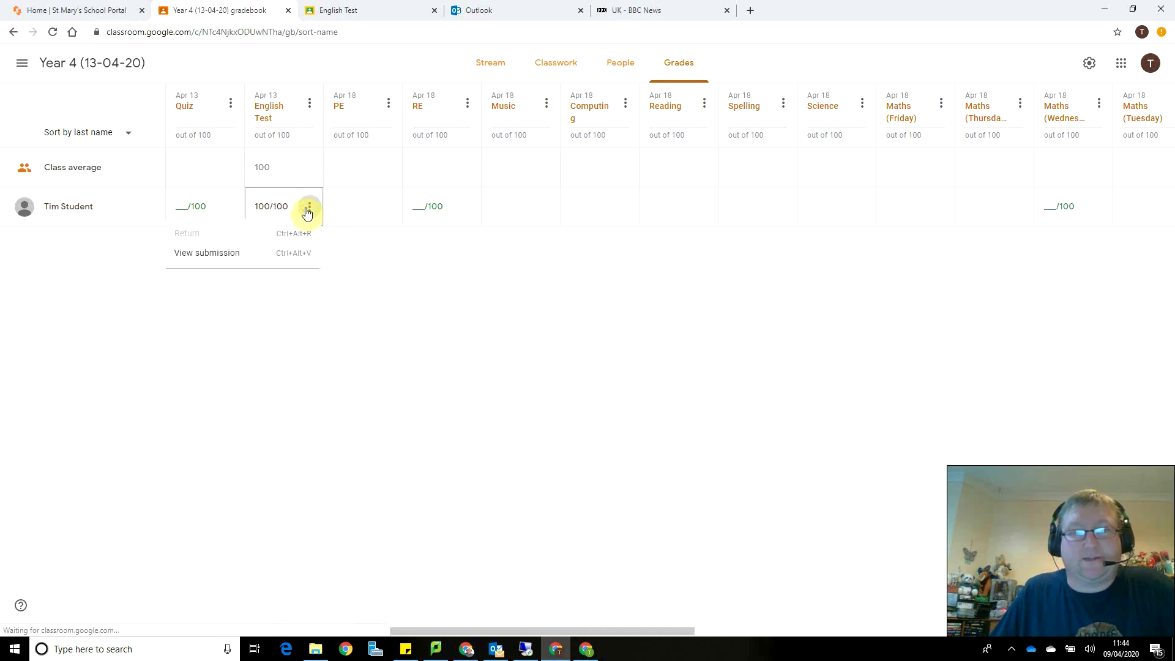
left_click(226, 254)
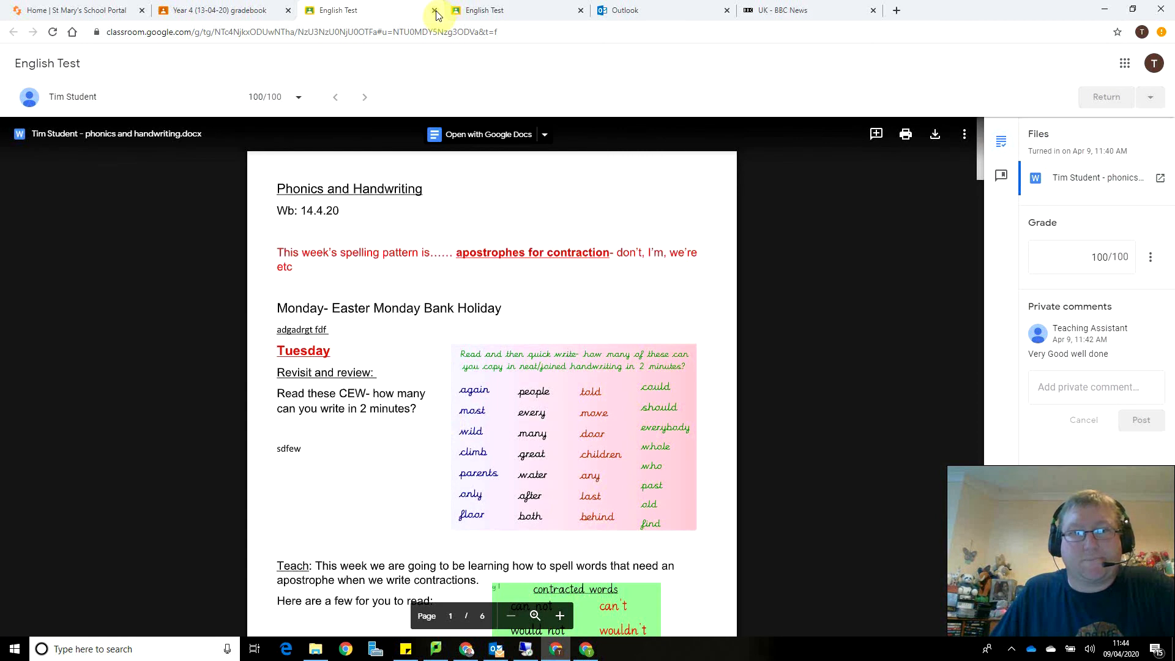
left_click(435, 11)
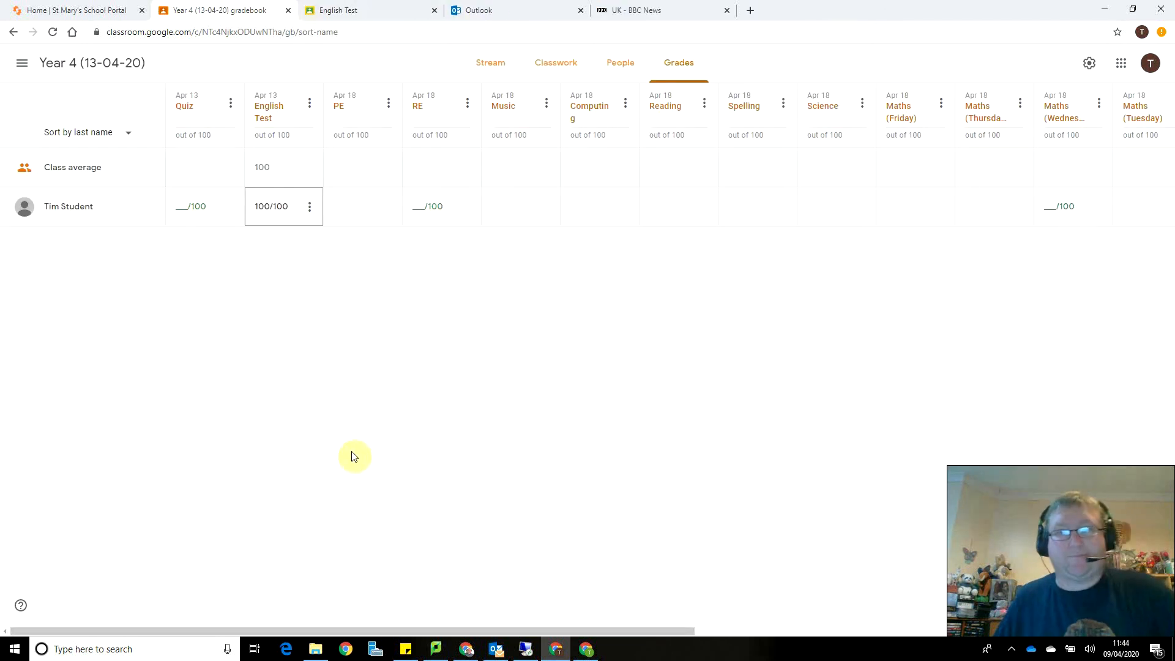
Go back to the Year 4 (13-04-20) class stream and look over its posts and assignments
left_click(22, 63)
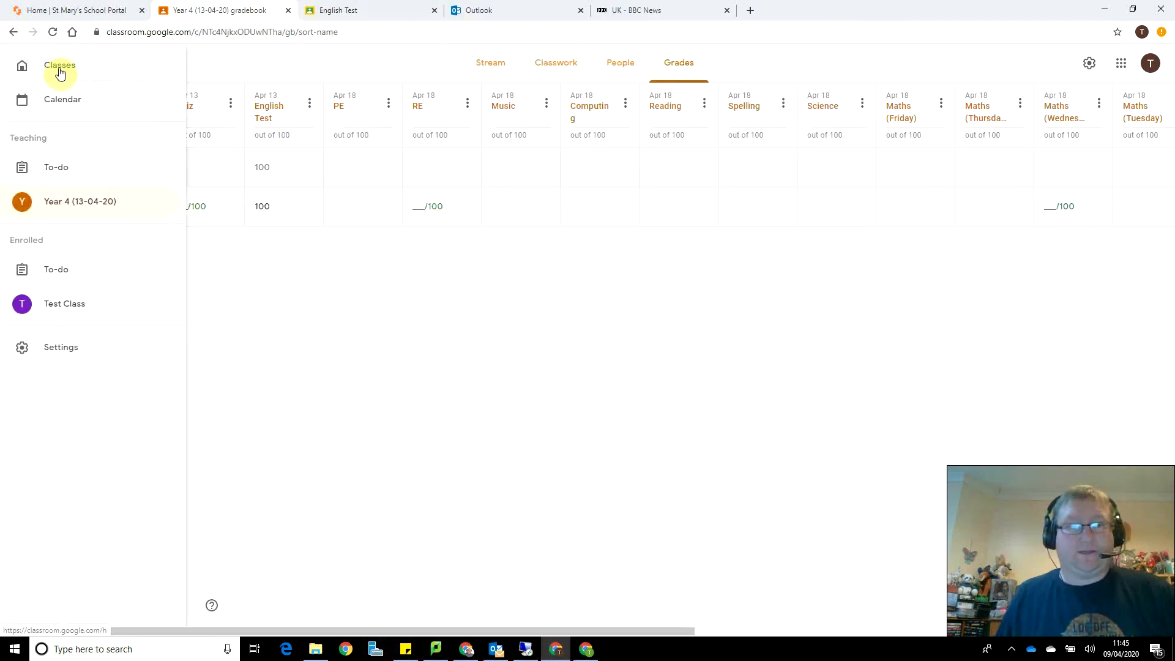
left_click(63, 207)
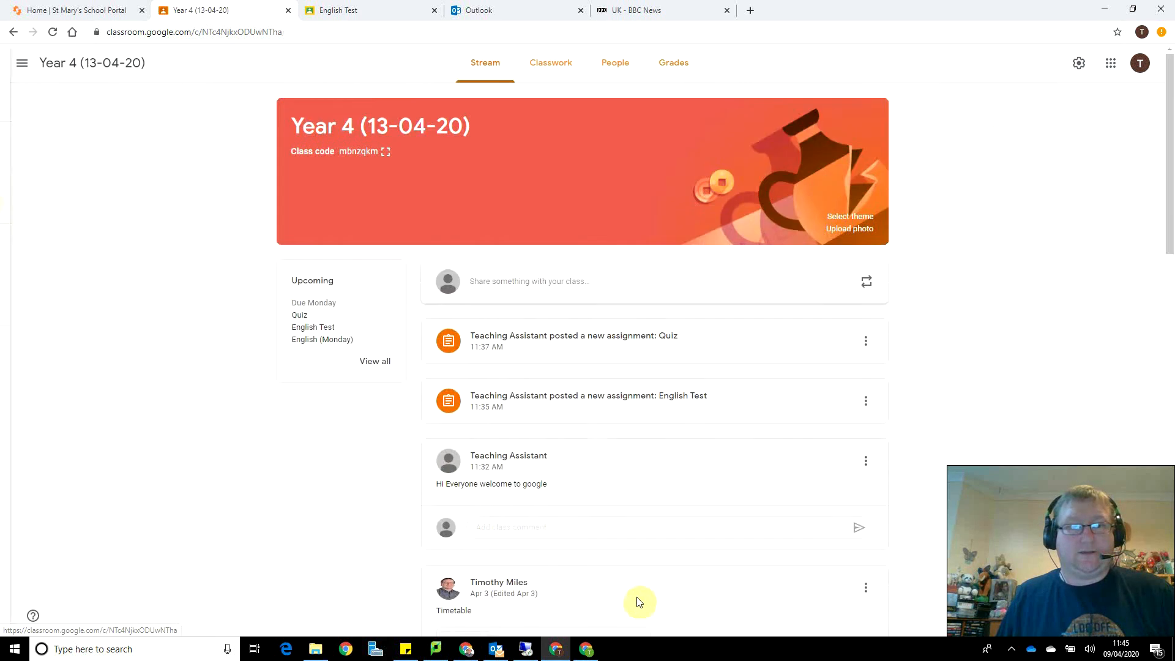
scroll(328, 586, "down", 3)
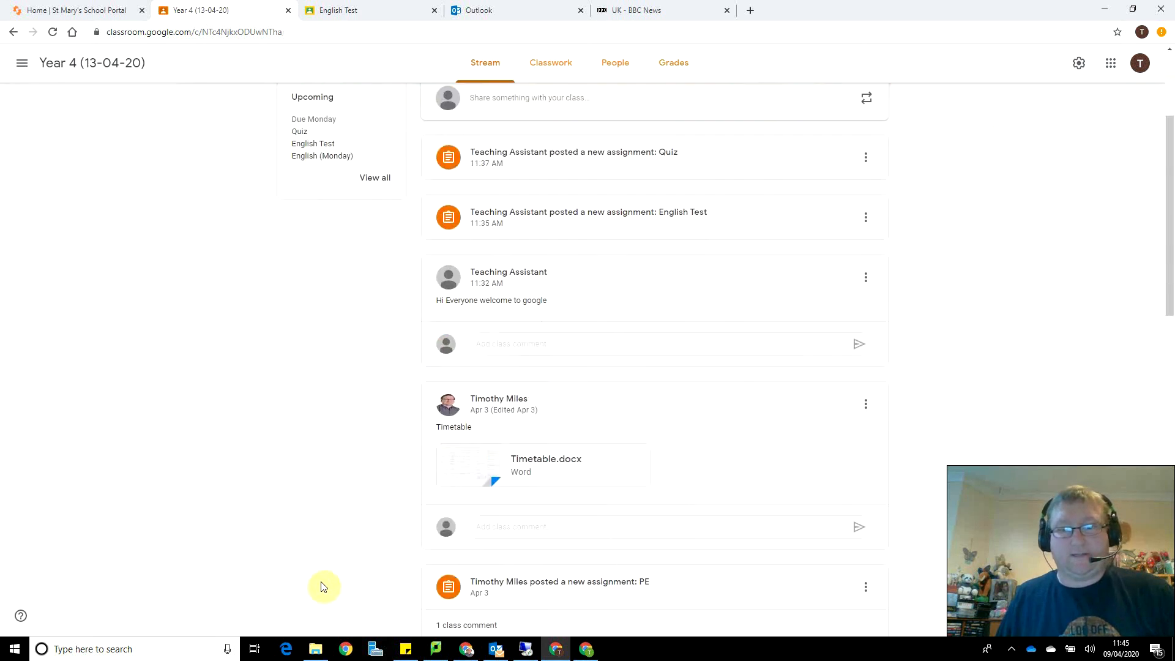
scroll(323, 586, "up", 3)
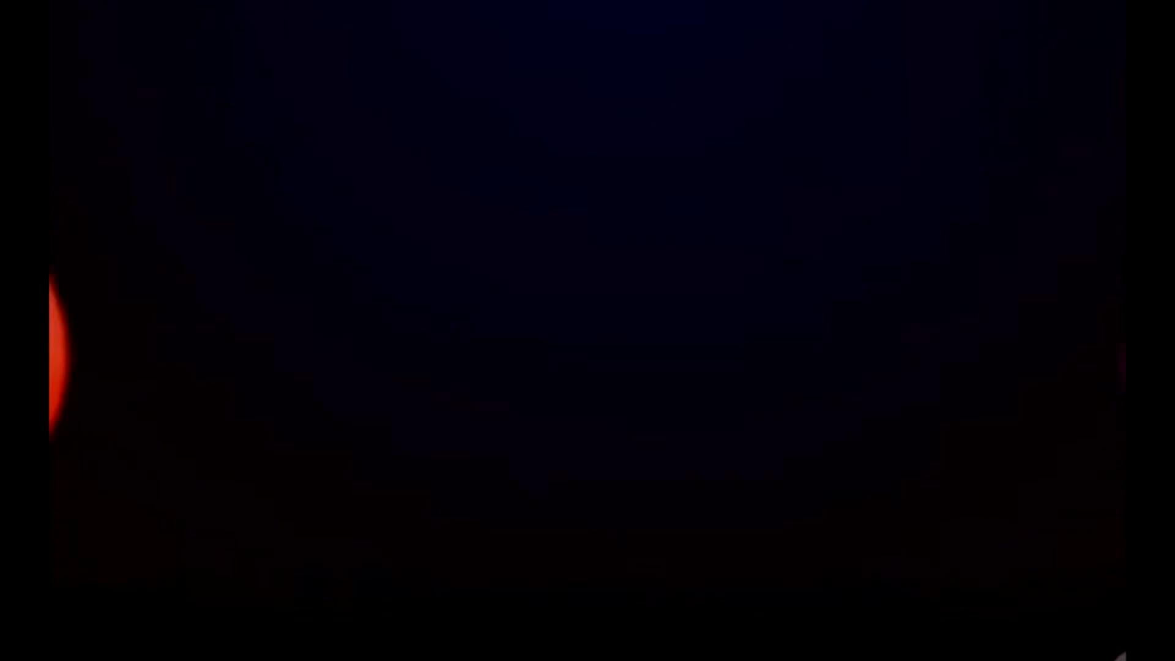